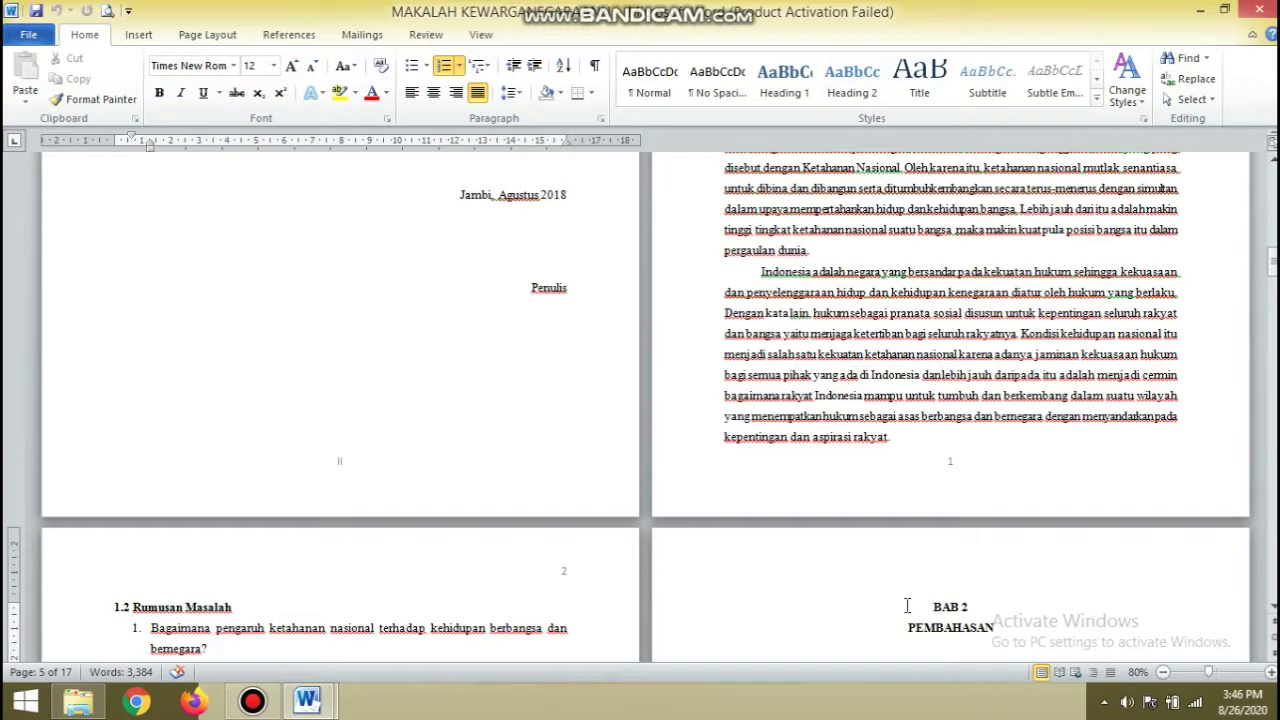
Review the page numbers through the finished paper, from the foreword and chapters to the DAFTAR PUSTAKA page.
{"action": "scroll", "coordinate": [907, 605], "scroll_direction": "down", "scroll_amount": 10}
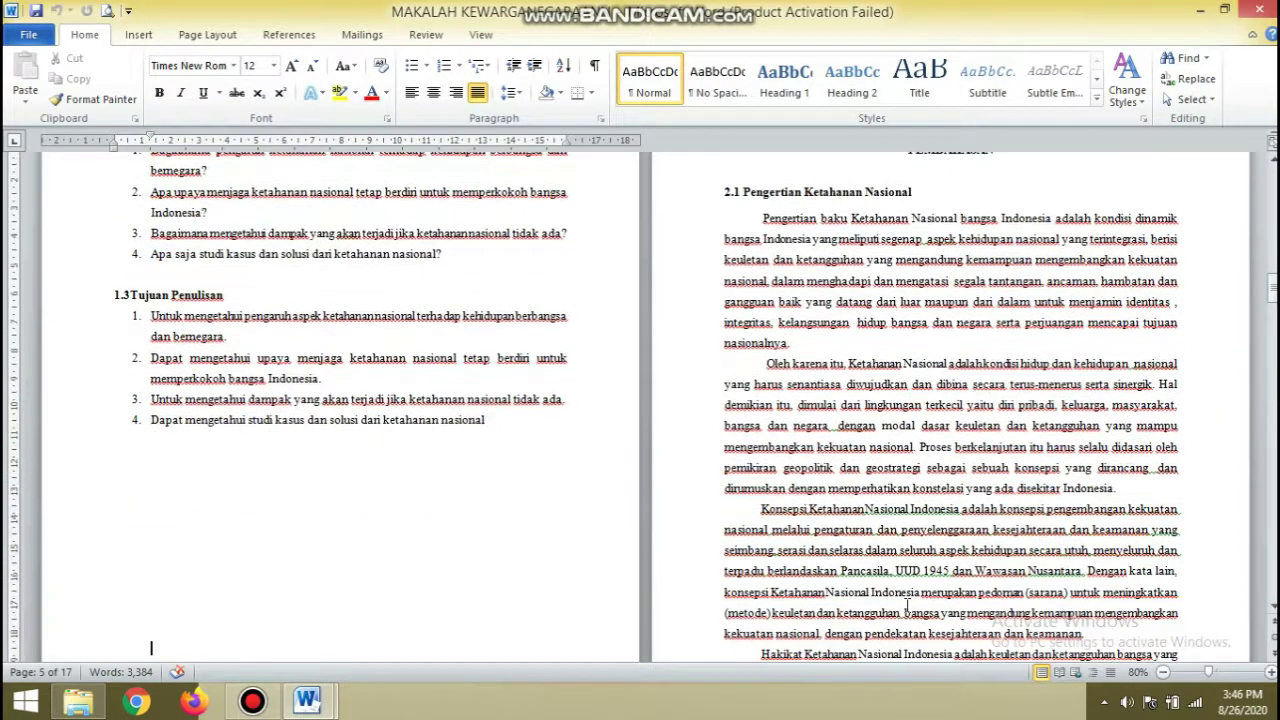
{"action": "scroll", "coordinate": [907, 605], "scroll_direction": "down", "scroll_amount": 7}
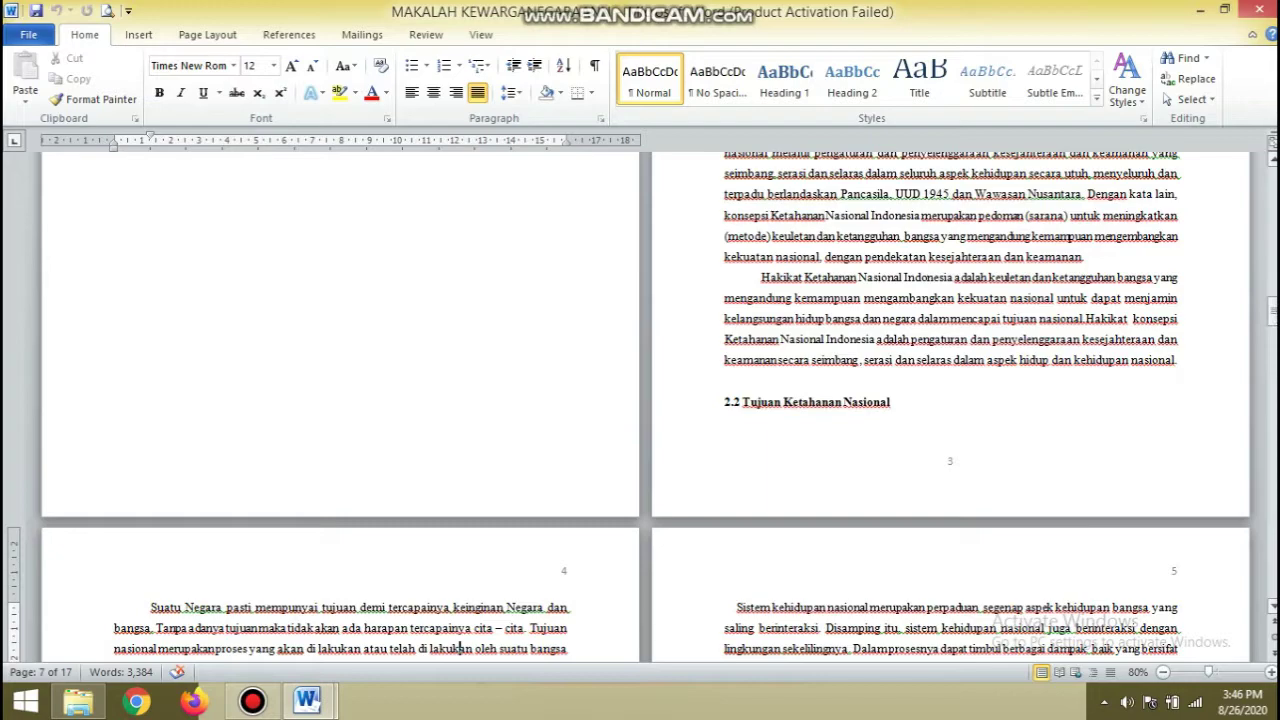
{"action": "left_click_drag", "start_coordinate": [1272, 318], "coordinate": [1272, 583]}
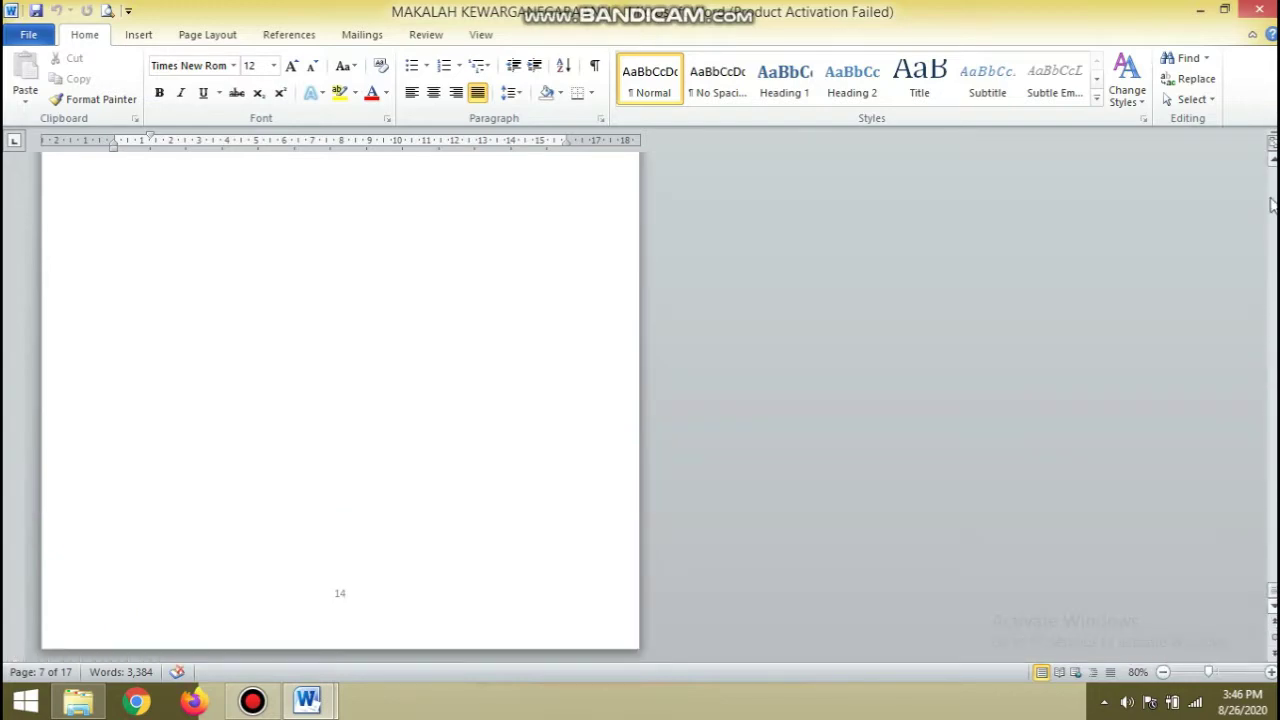
{"action": "left_click", "coordinate": [1273, 161]}
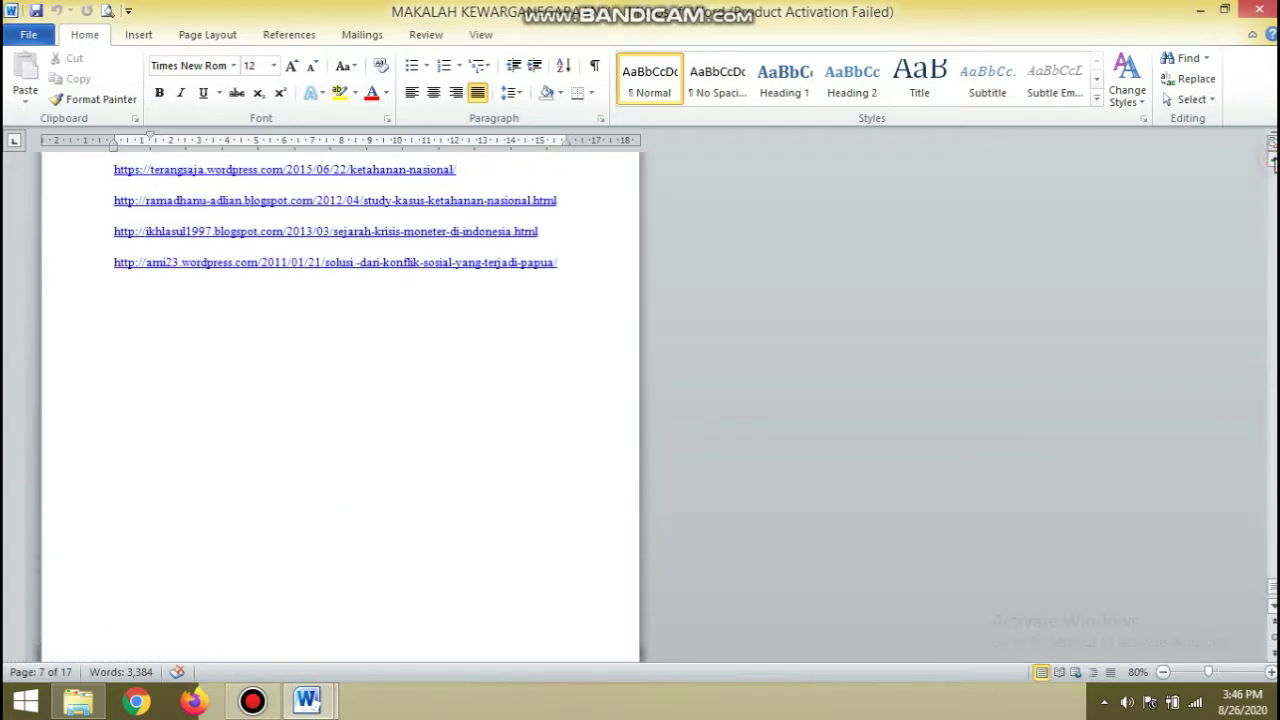
{"action": "left_click_drag", "start_coordinate": [1272, 160], "coordinate": [1272, 160]}
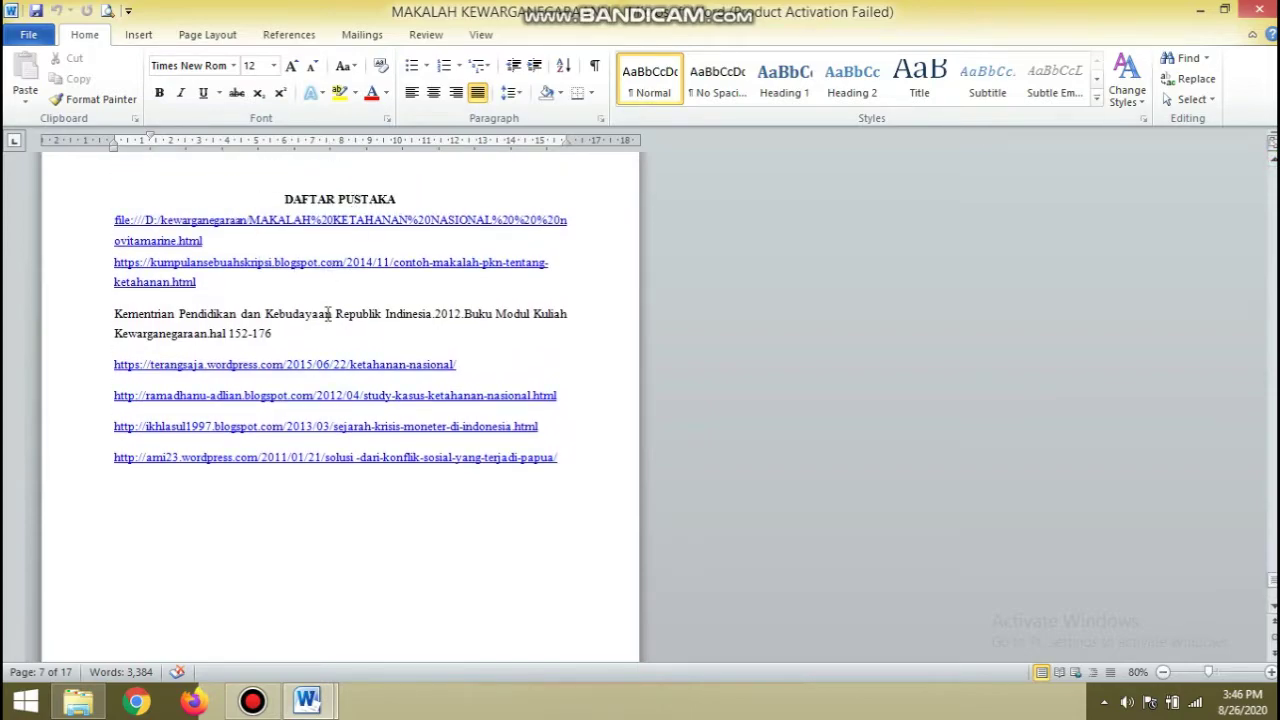
{"action": "left_click", "coordinate": [1272, 569]}
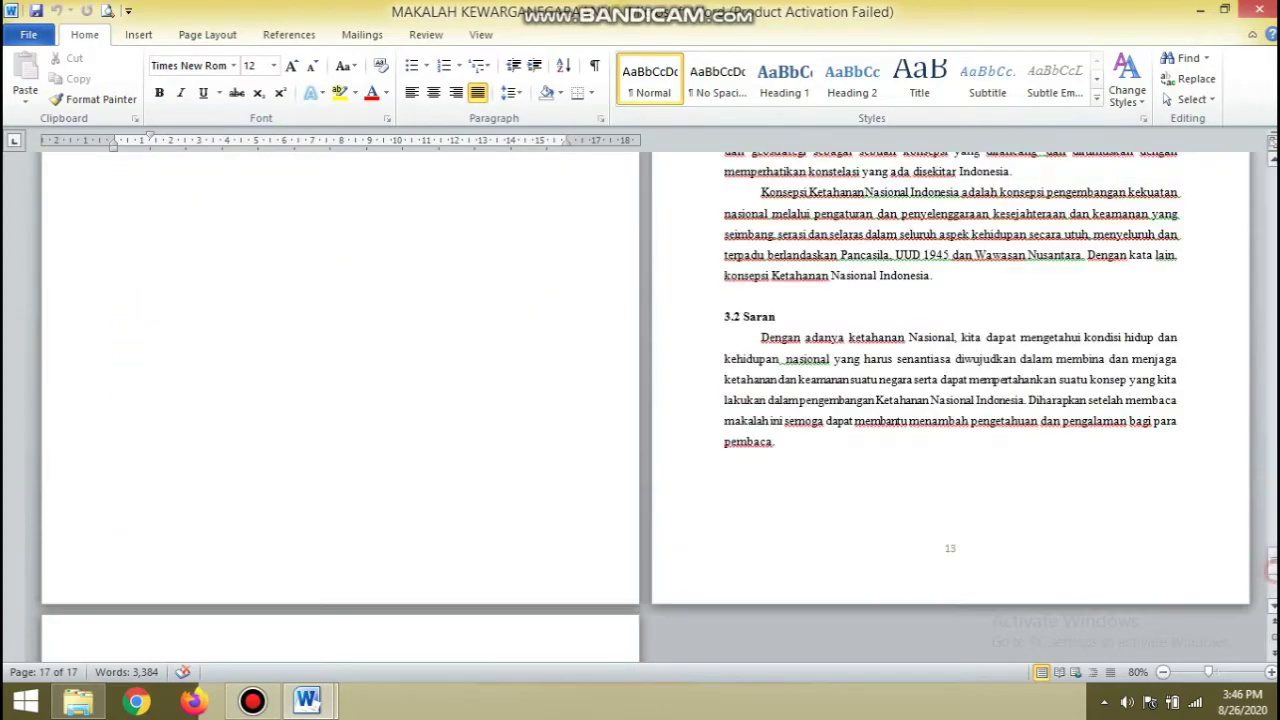
{"action": "left_click_drag", "start_coordinate": [1272, 569], "coordinate": [1272, 608]}
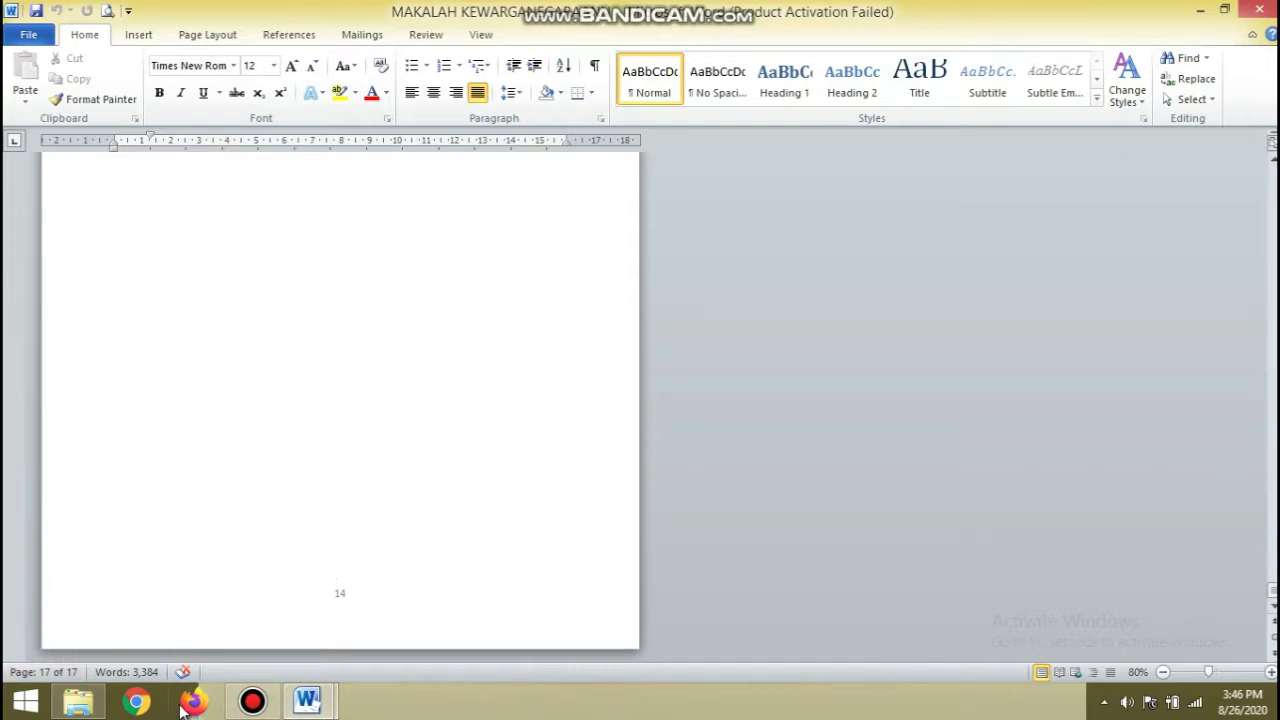
Switch to the other open MAKALAH KEWARGANEGARAAN document.
{"action": "mouse_move", "coordinate": [289, 704]}
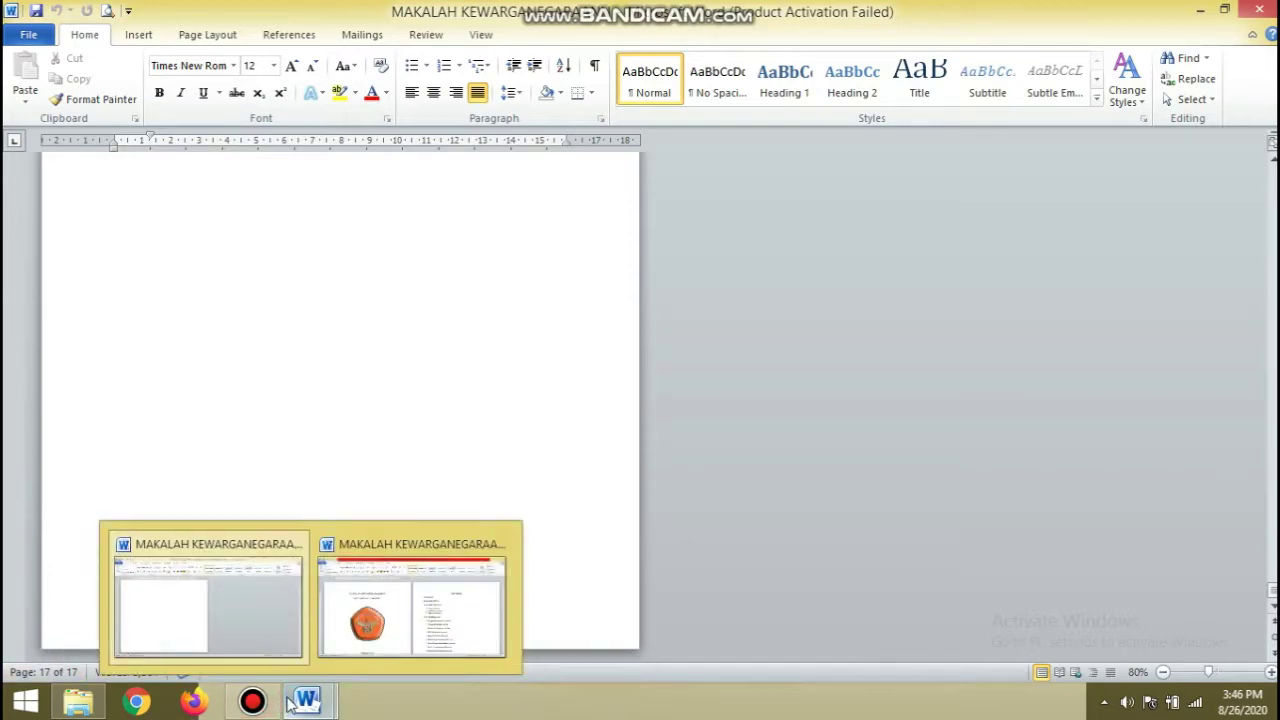
{"action": "mouse_move", "coordinate": [410, 588]}
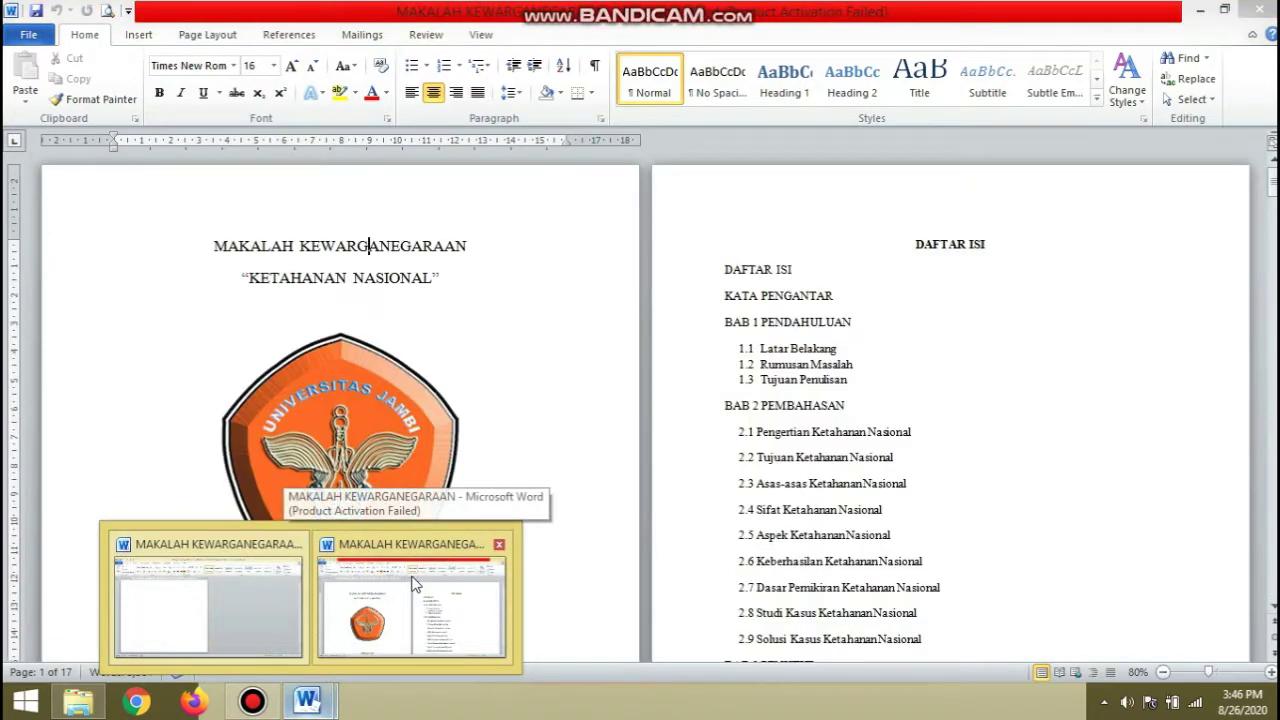
{"action": "left_click", "coordinate": [414, 584]}
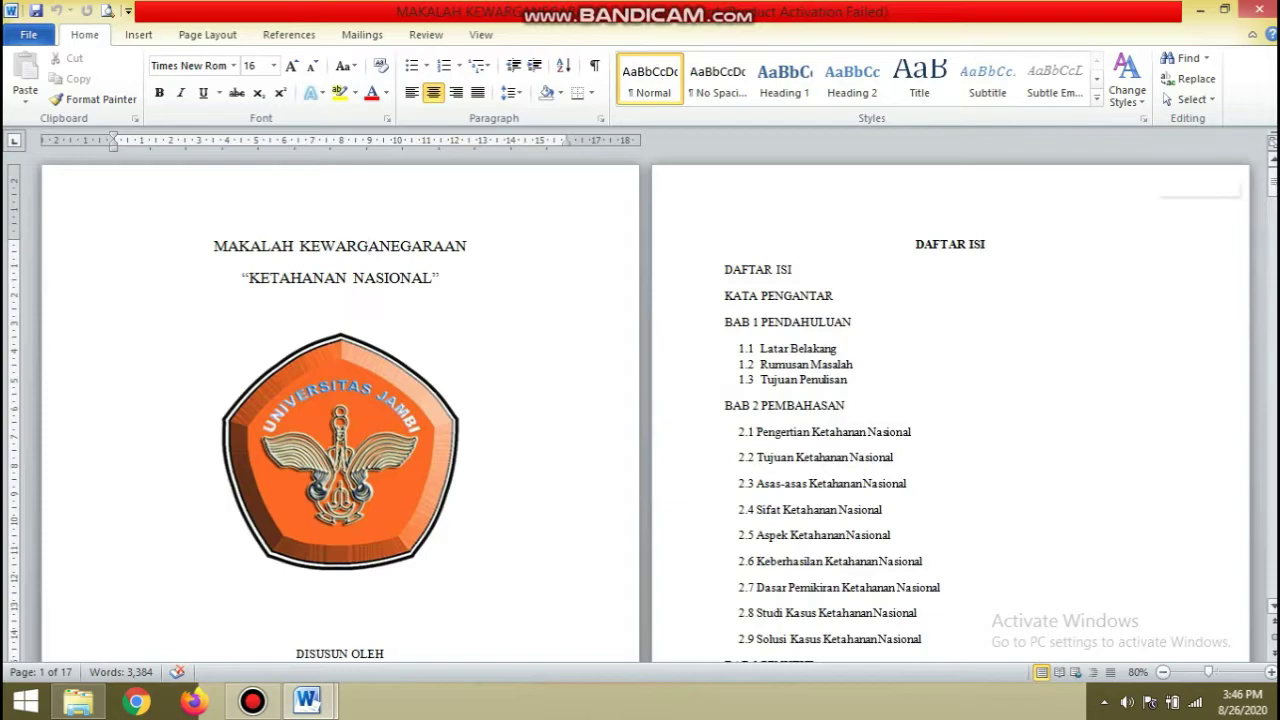
Examine the cover, contents, foreword and chapter pages of this copy for page numbering.
{"action": "scroll", "coordinate": [640, 400], "scroll_direction": "down", "scroll_amount": 5}
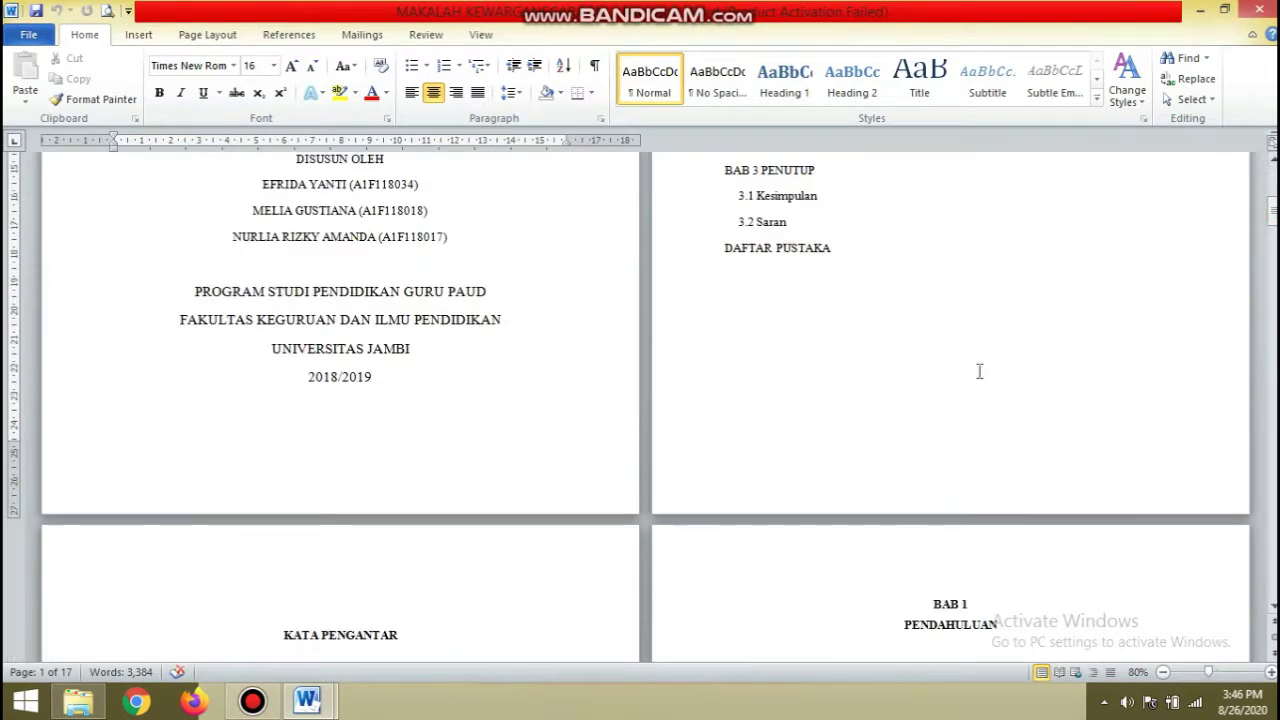
{"action": "scroll", "coordinate": [315, 476], "scroll_direction": "down", "scroll_amount": 15}
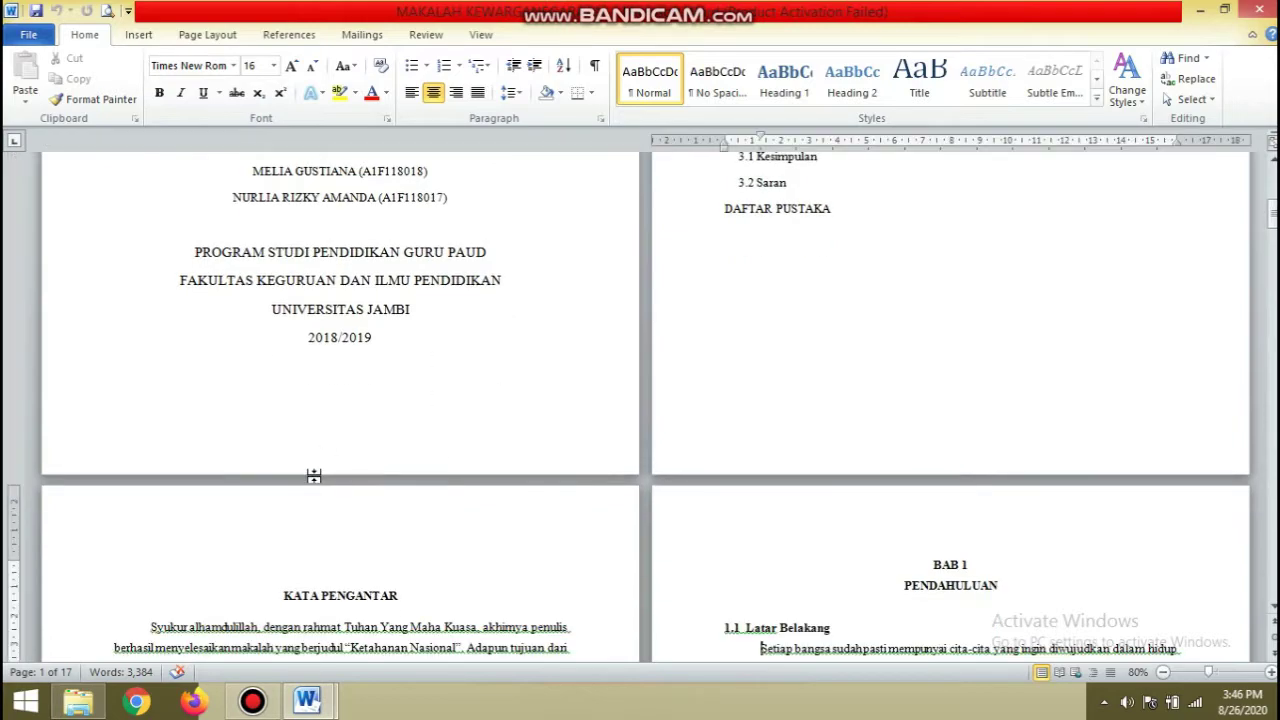
{"action": "scroll", "coordinate": [315, 476], "scroll_direction": "down", "scroll_amount": 5}
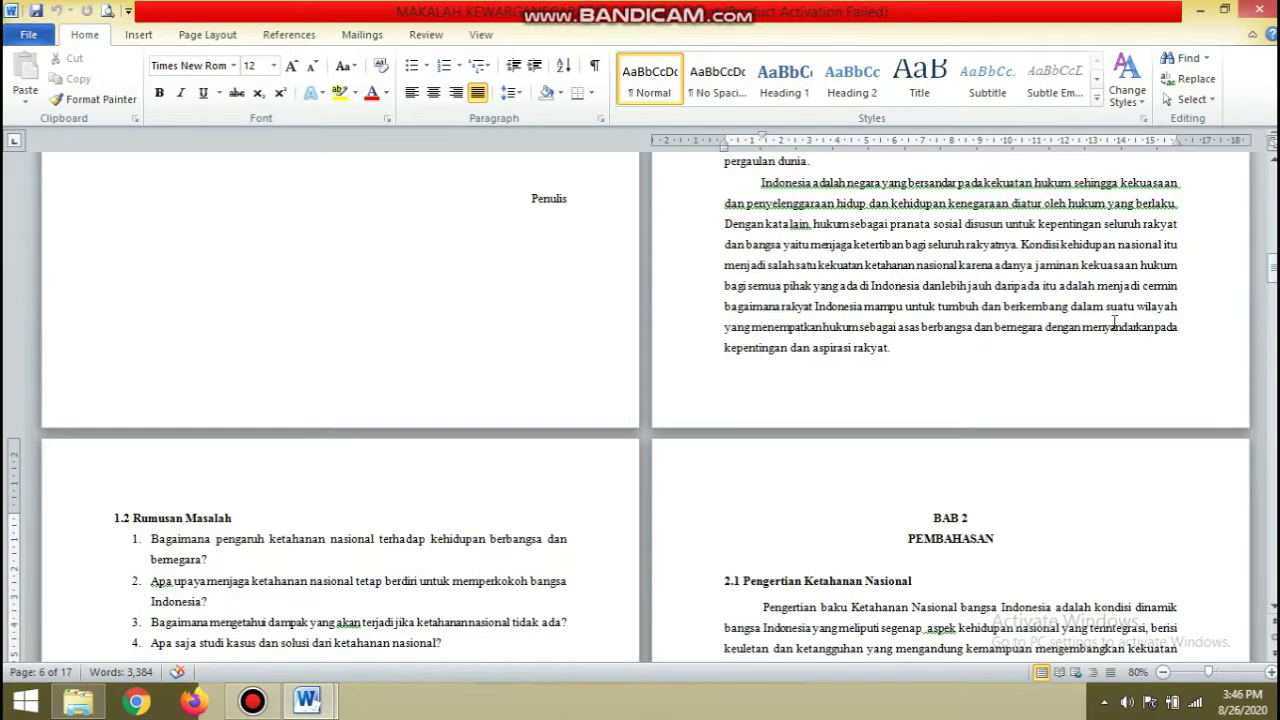
{"action": "left_click_drag", "start_coordinate": [1272, 262], "coordinate": [1272, 182]}
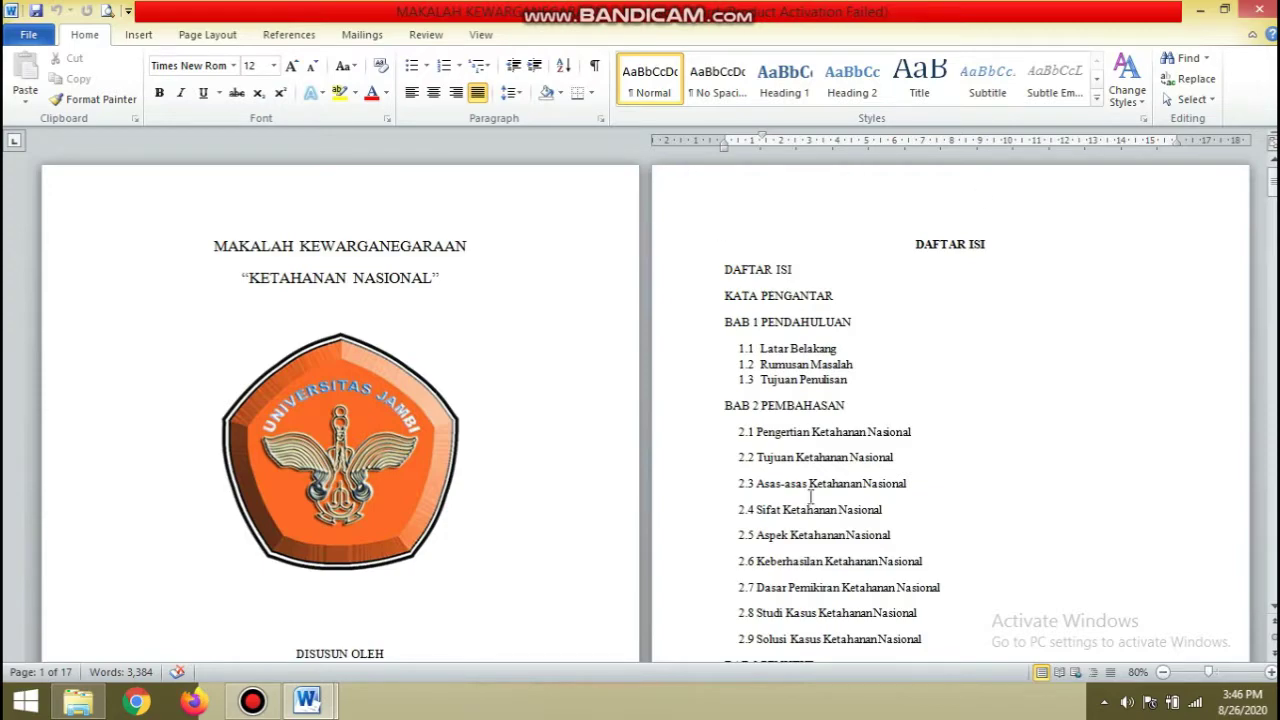
{"action": "scroll", "coordinate": [810, 496], "scroll_direction": "down", "scroll_amount": 10}
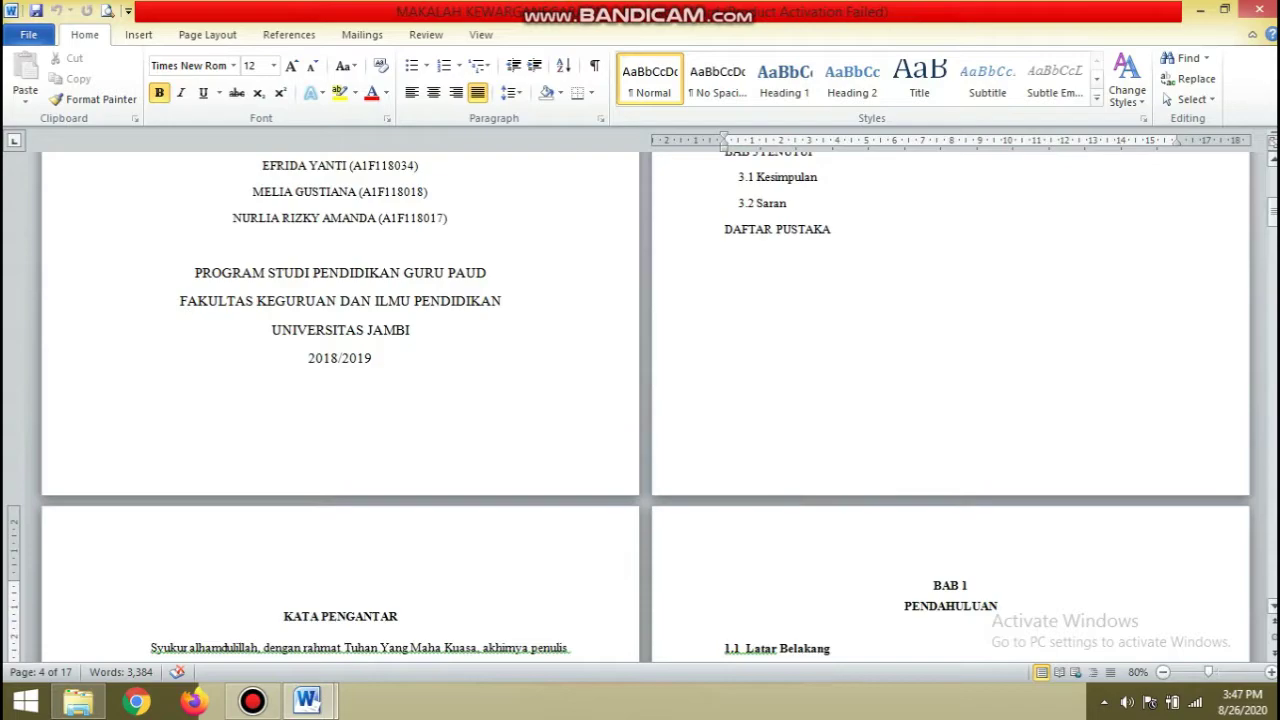
Open the header area of the DAFTAR ISI page for editing, and close it again.
{"action": "left_click_drag", "start_coordinate": [1273, 222], "coordinate": [1273, 184]}
{"action": "double_click", "coordinate": [969, 211]}
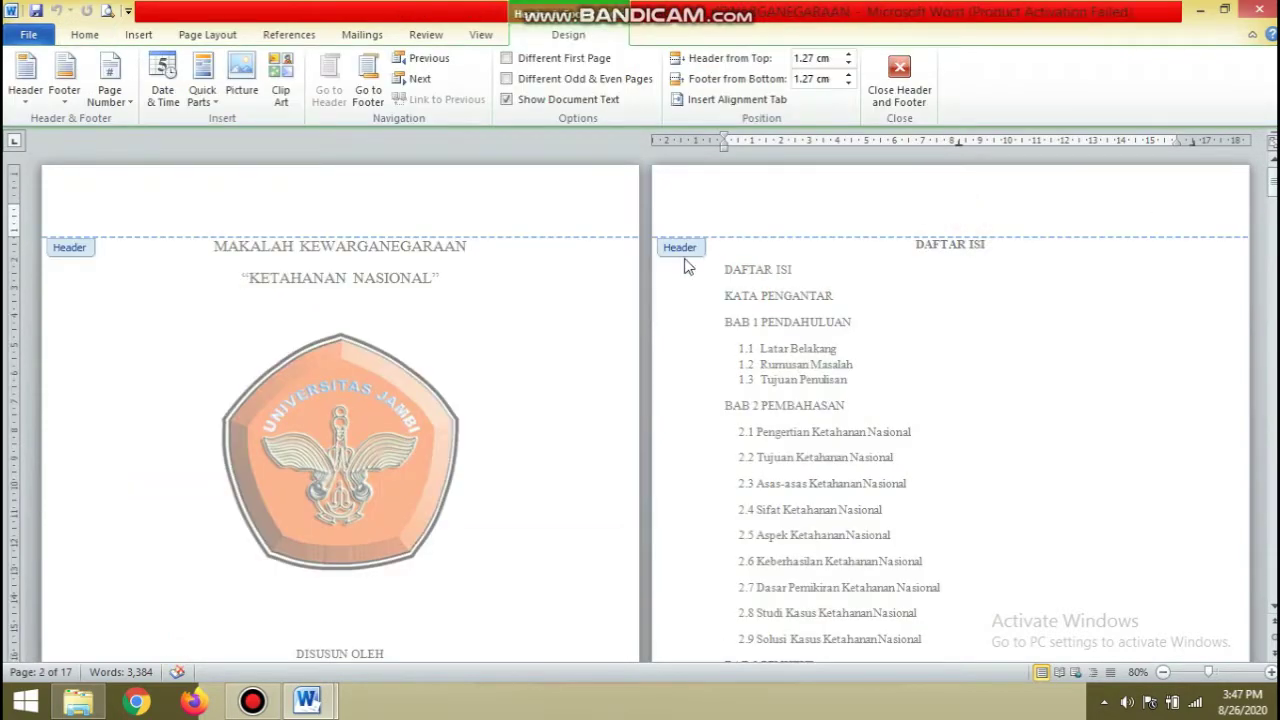
{"action": "left_click", "coordinate": [893, 78]}
Open the footer area at the end of the DAFTAR ISI page, and return to the body text.
{"action": "left_click", "coordinate": [1273, 606]}
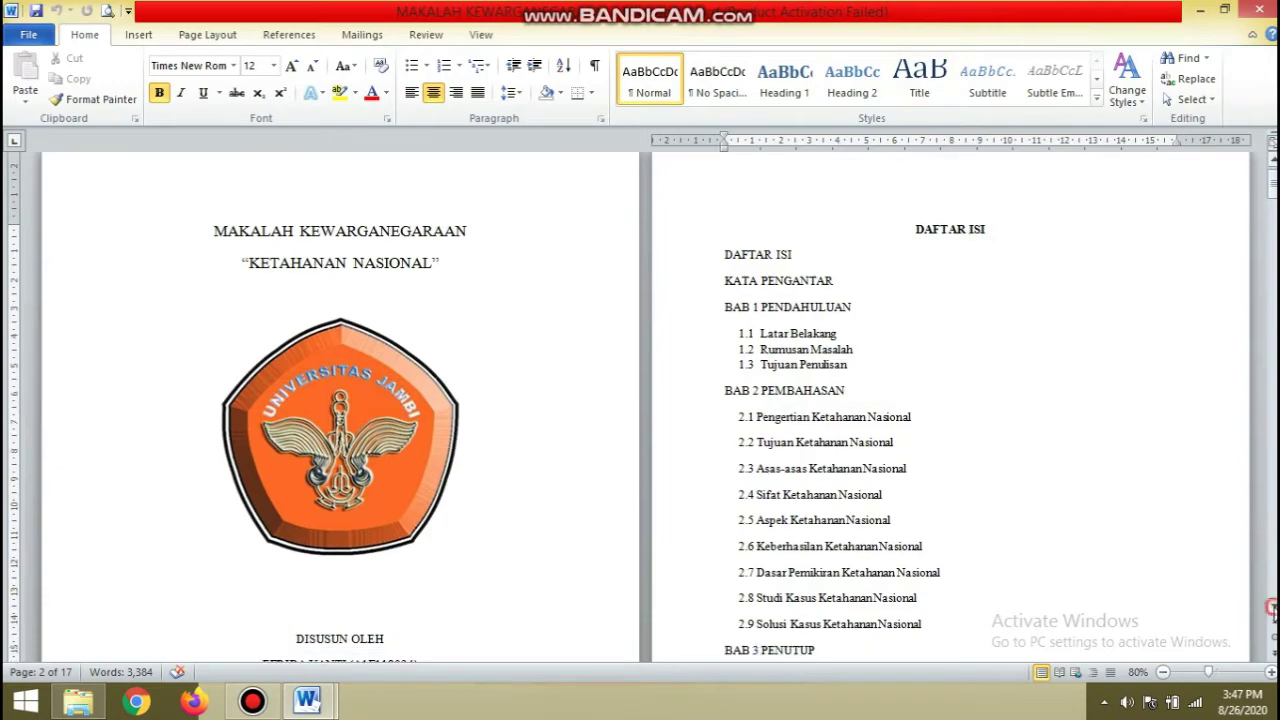
{"action": "left_click_drag", "start_coordinate": [1272, 606], "coordinate": [1272, 606]}
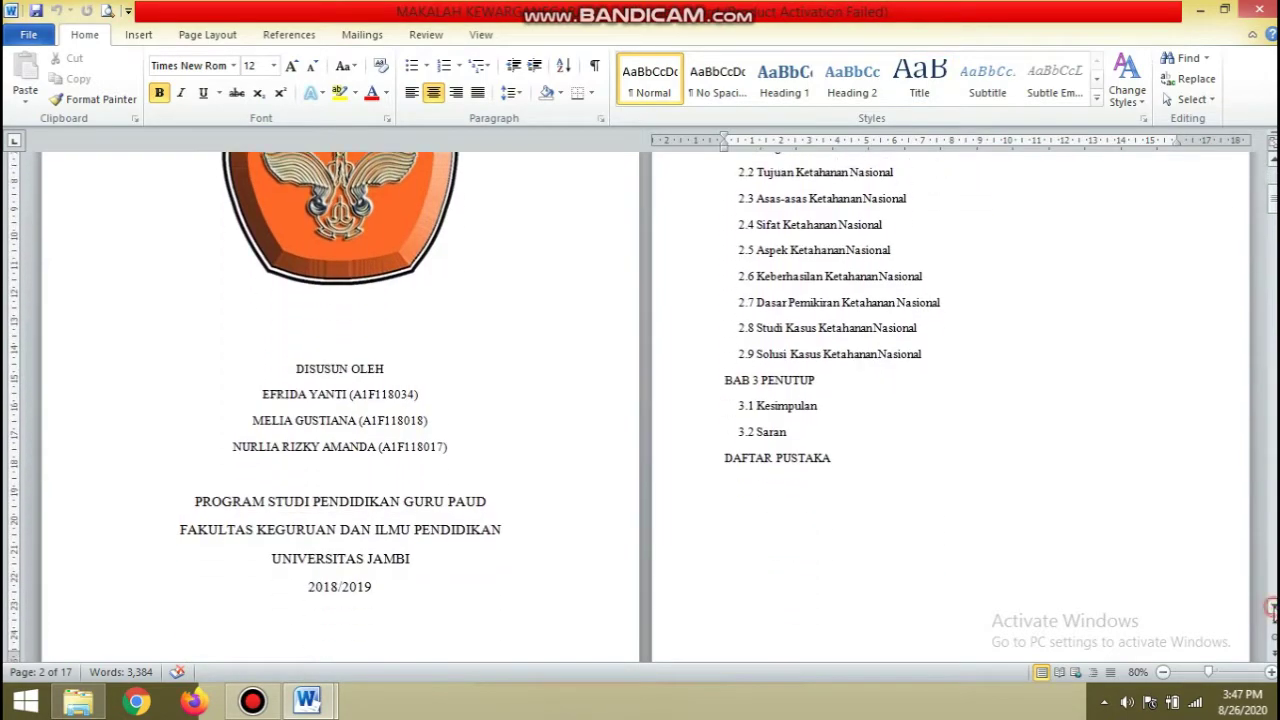
{"action": "double_click", "coordinate": [954, 631]}
{"action": "left_click_drag", "start_coordinate": [1270, 607], "coordinate": [1268, 607]}
{"action": "double_click", "coordinate": [953, 581]}
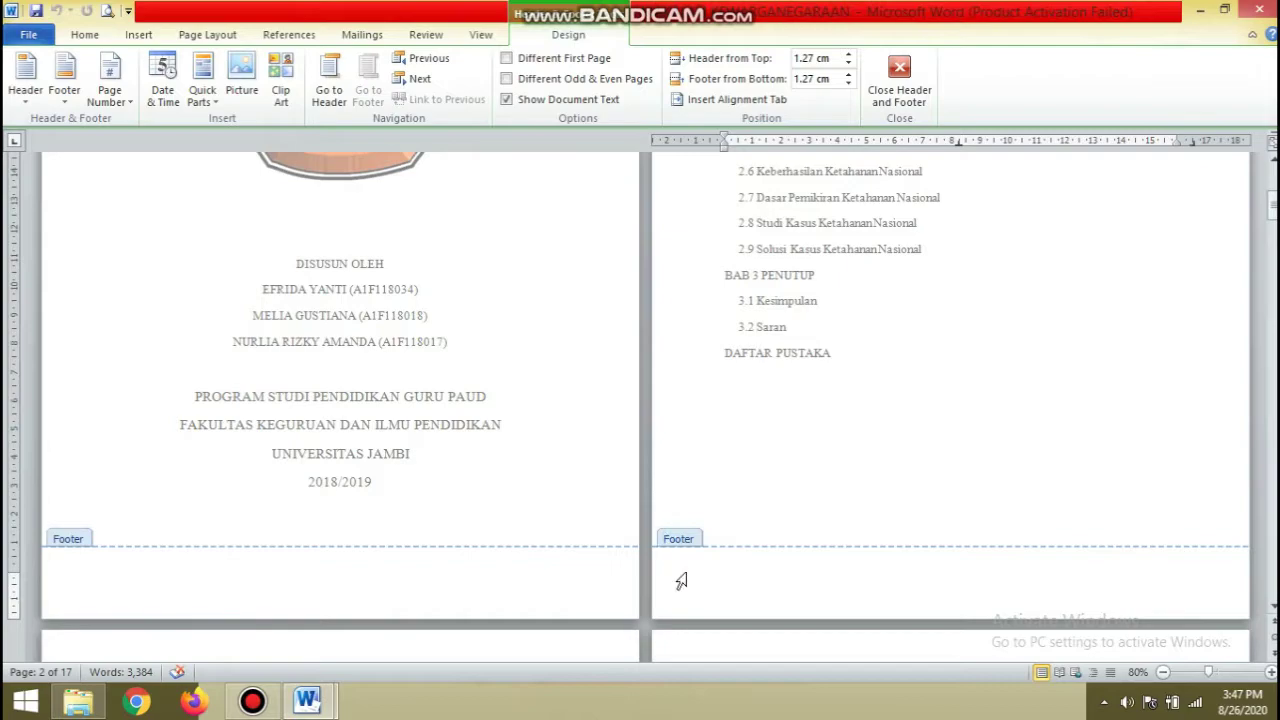
{"action": "left_click", "coordinate": [903, 92]}
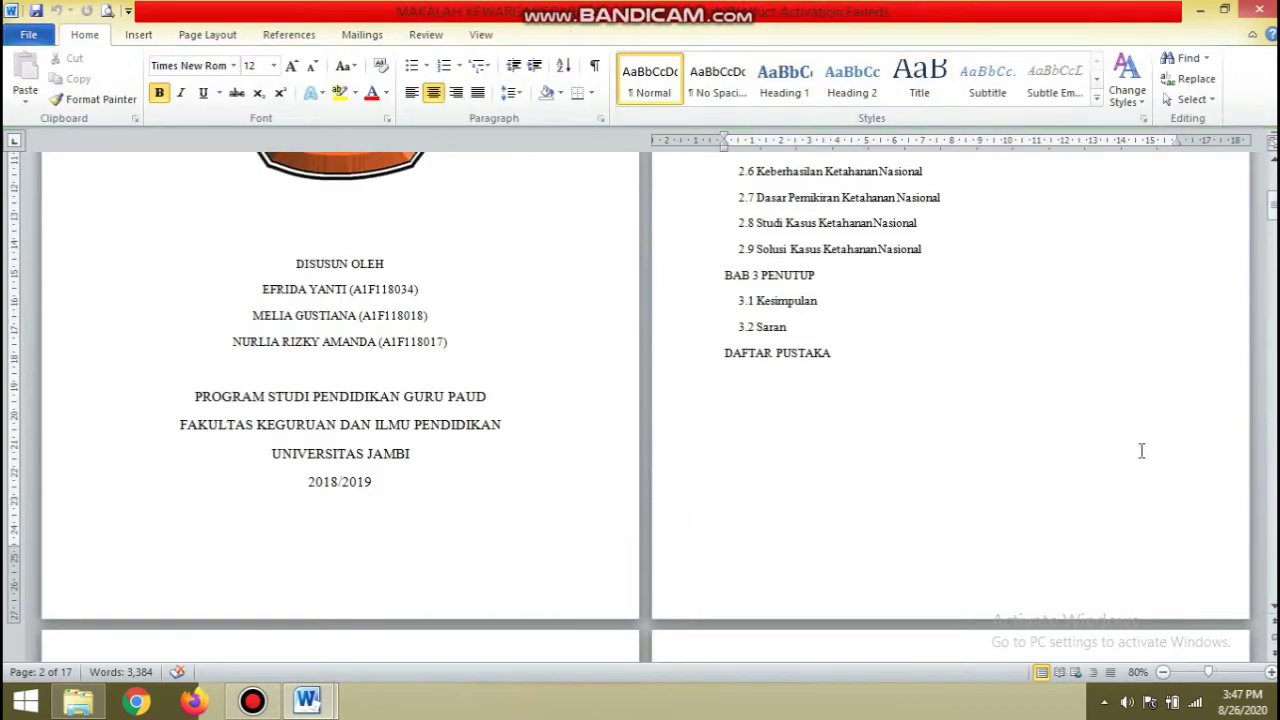
Enter header editing on the DAFTAR ISI page through the Edit Header command, and exit it.
{"action": "left_click_drag", "start_coordinate": [1272, 205], "coordinate": [1272, 164]}
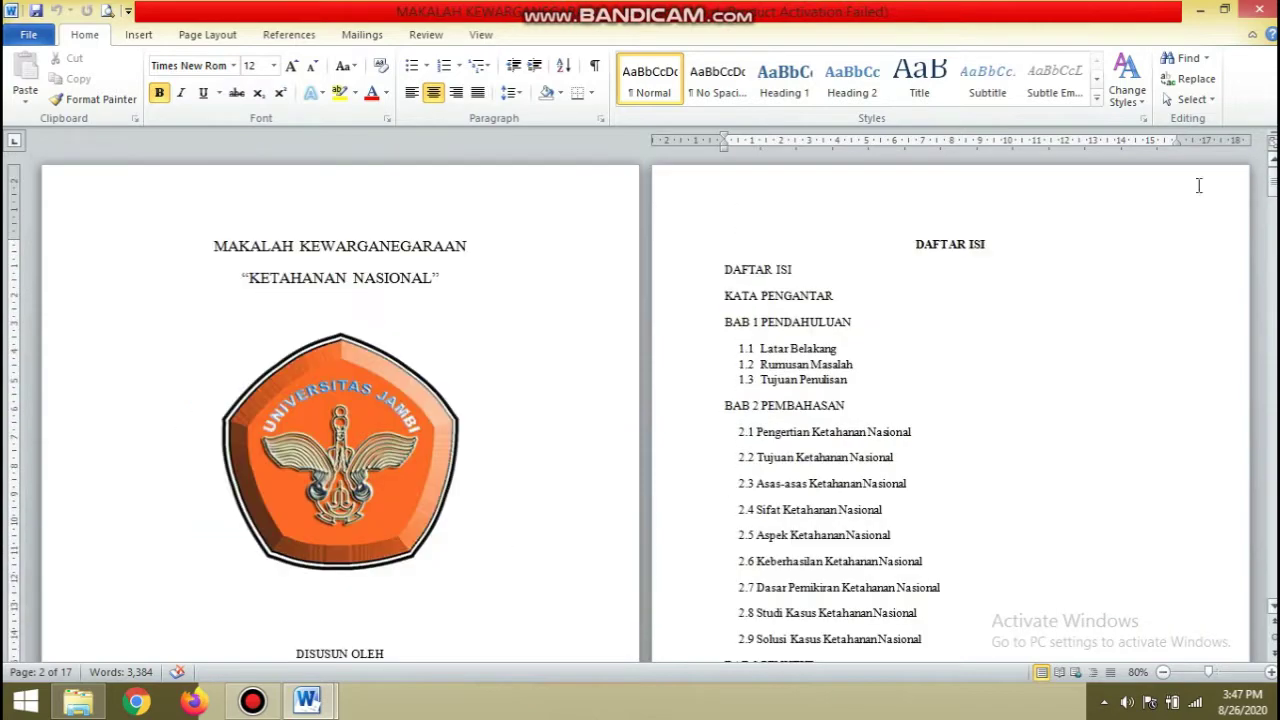
{"action": "right_click", "coordinate": [1088, 179]}
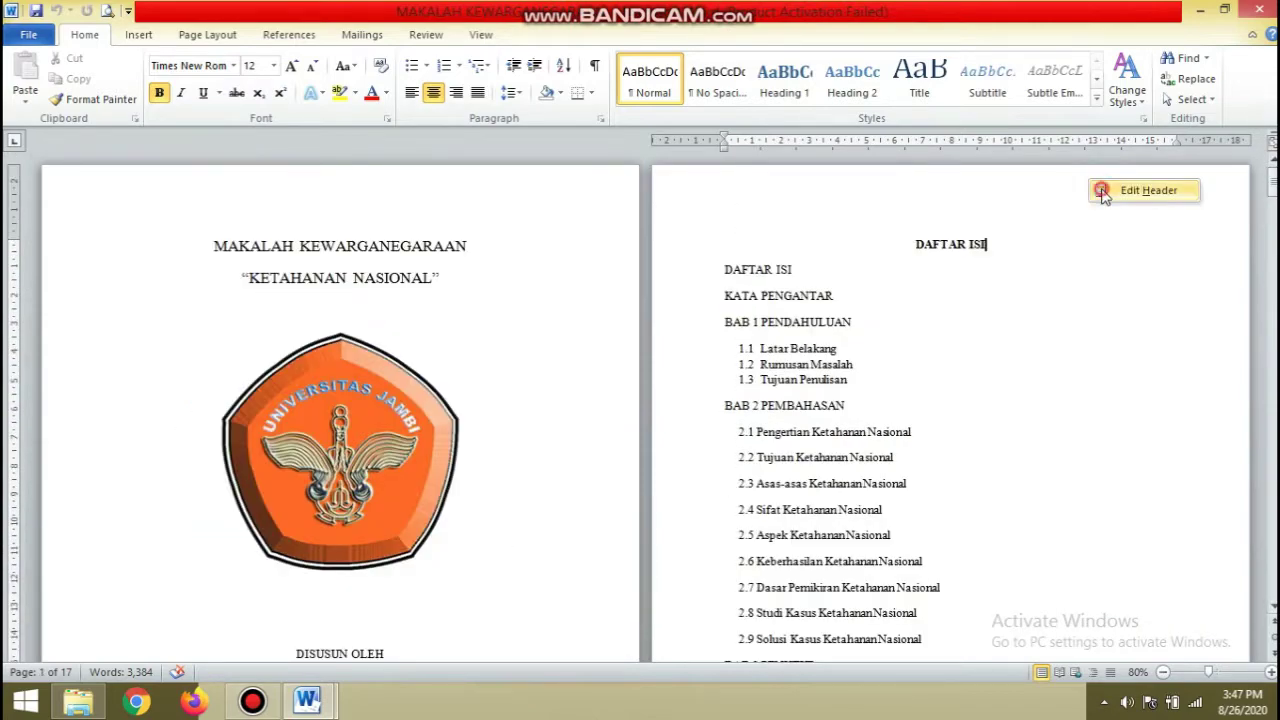
{"action": "left_click", "coordinate": [1101, 189]}
{"action": "left_click", "coordinate": [899, 78]}
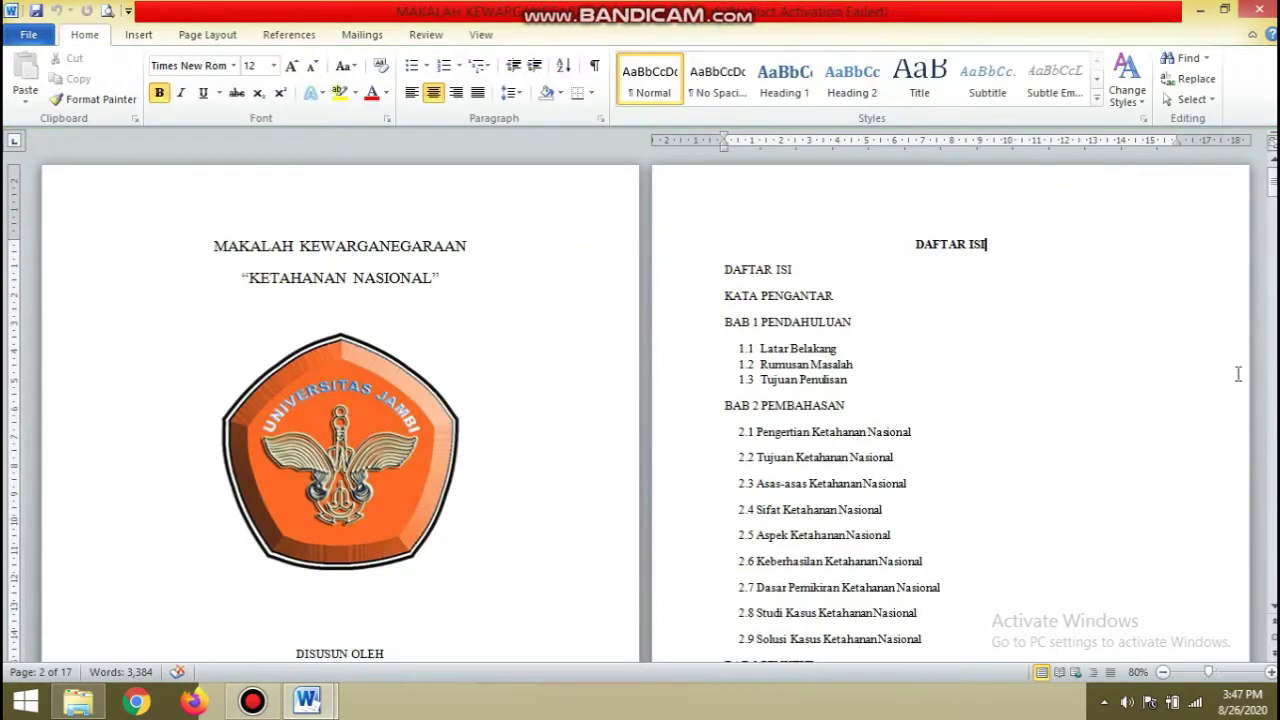
Enter footer editing on the DAFTAR ISI page through the Edit Footer command, and exit it.
{"action": "scroll", "coordinate": [1270, 606], "scroll_direction": "down", "scroll_amount": 3}
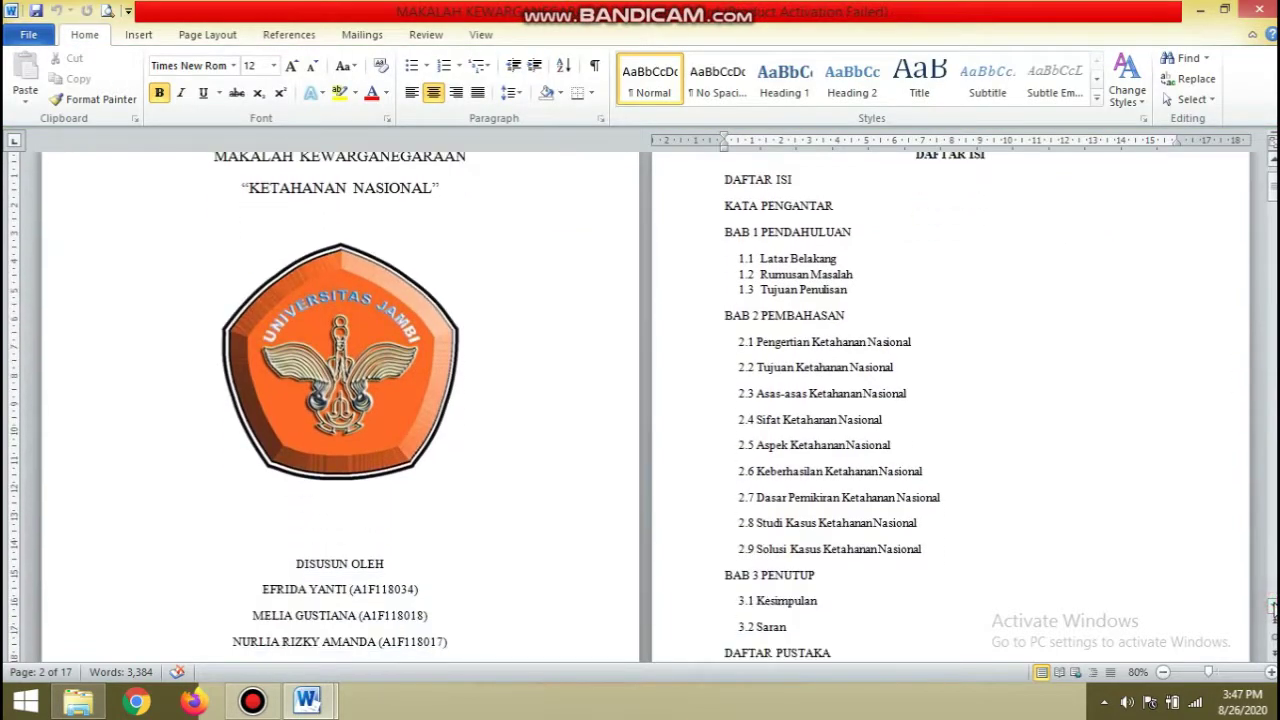
{"action": "scroll", "coordinate": [1270, 606], "scroll_direction": "down", "scroll_amount": 4}
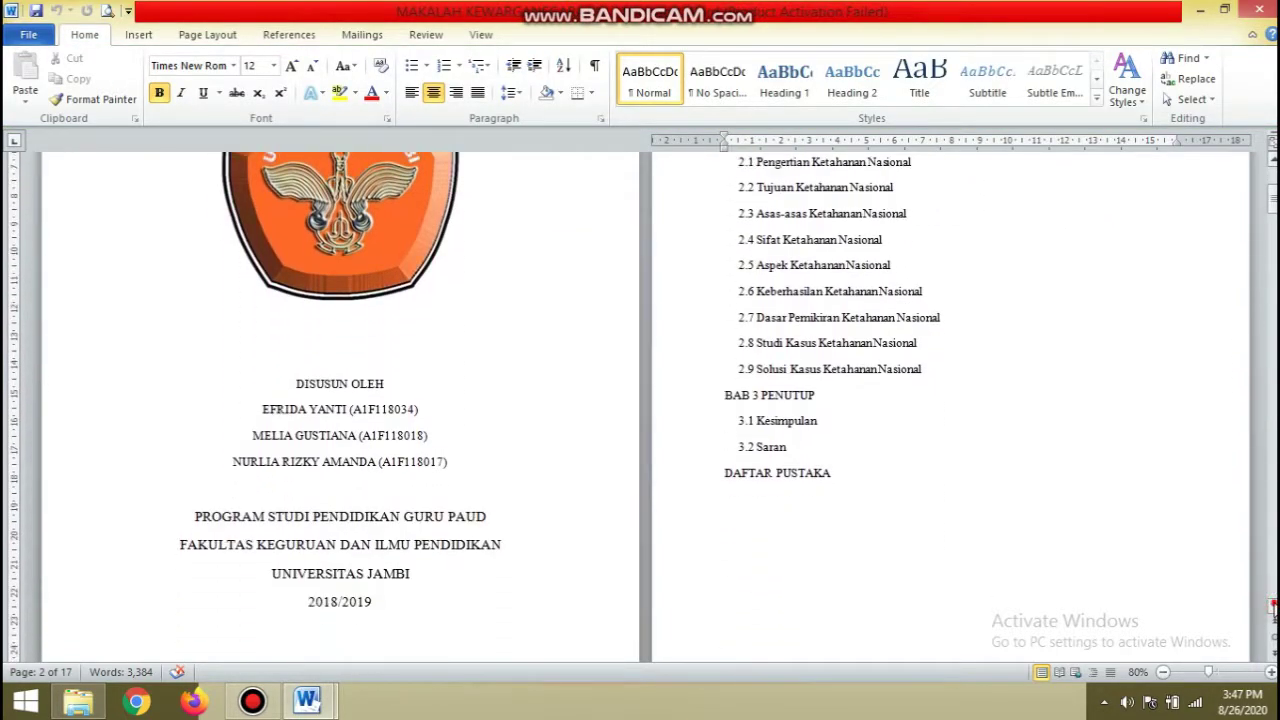
{"action": "scroll", "coordinate": [1272, 606], "scroll_direction": "down", "scroll_amount": 2}
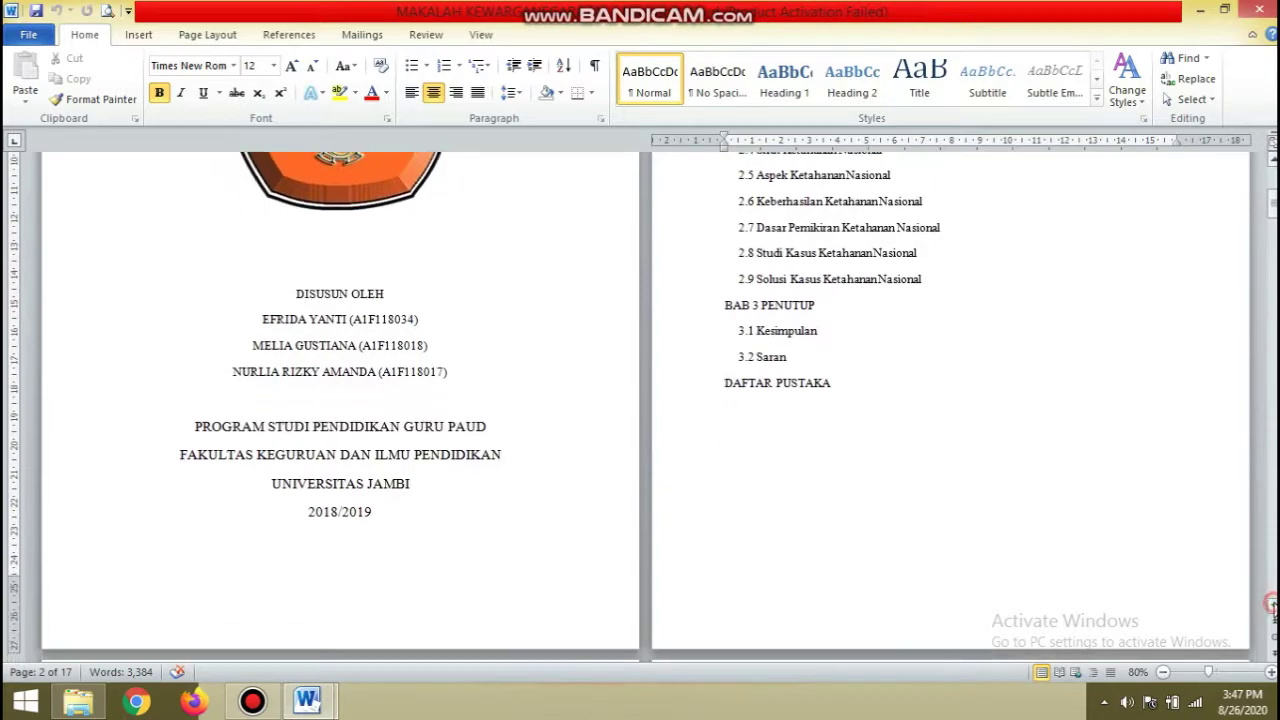
{"action": "left_click", "coordinate": [1152, 588]}
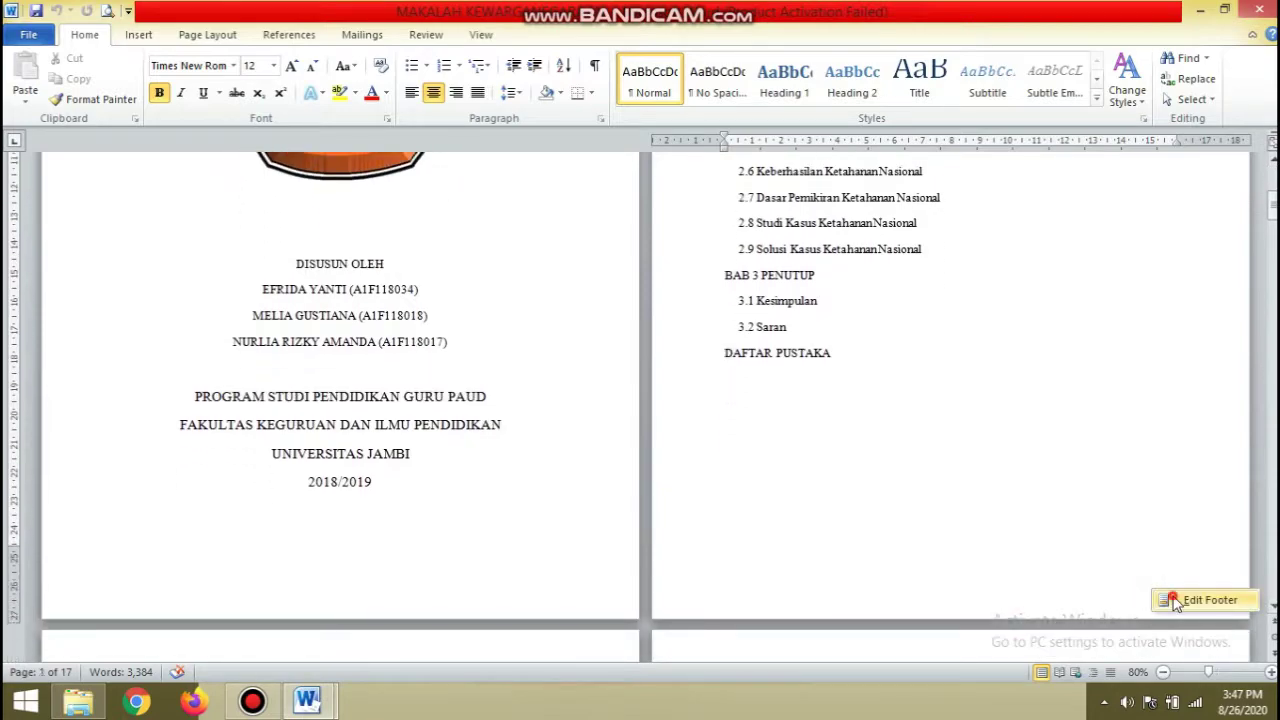
{"action": "double_click", "coordinate": [1176, 604]}
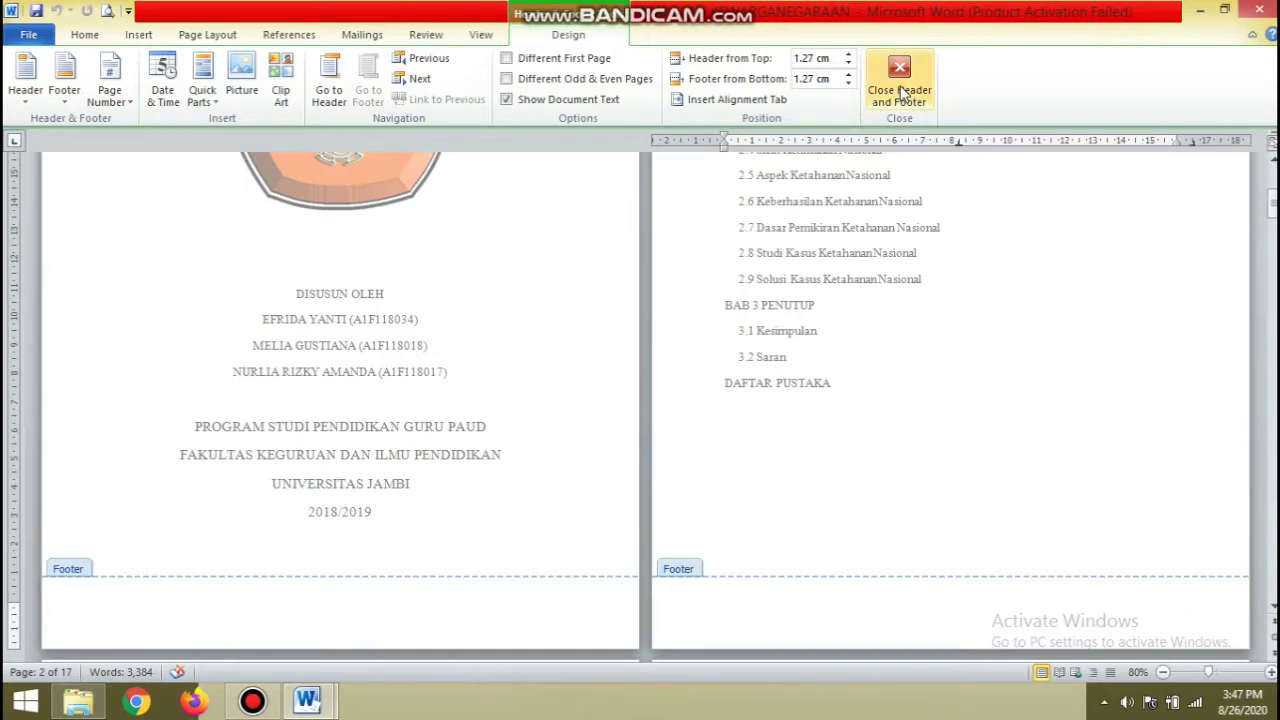
{"action": "left_click", "coordinate": [900, 90]}
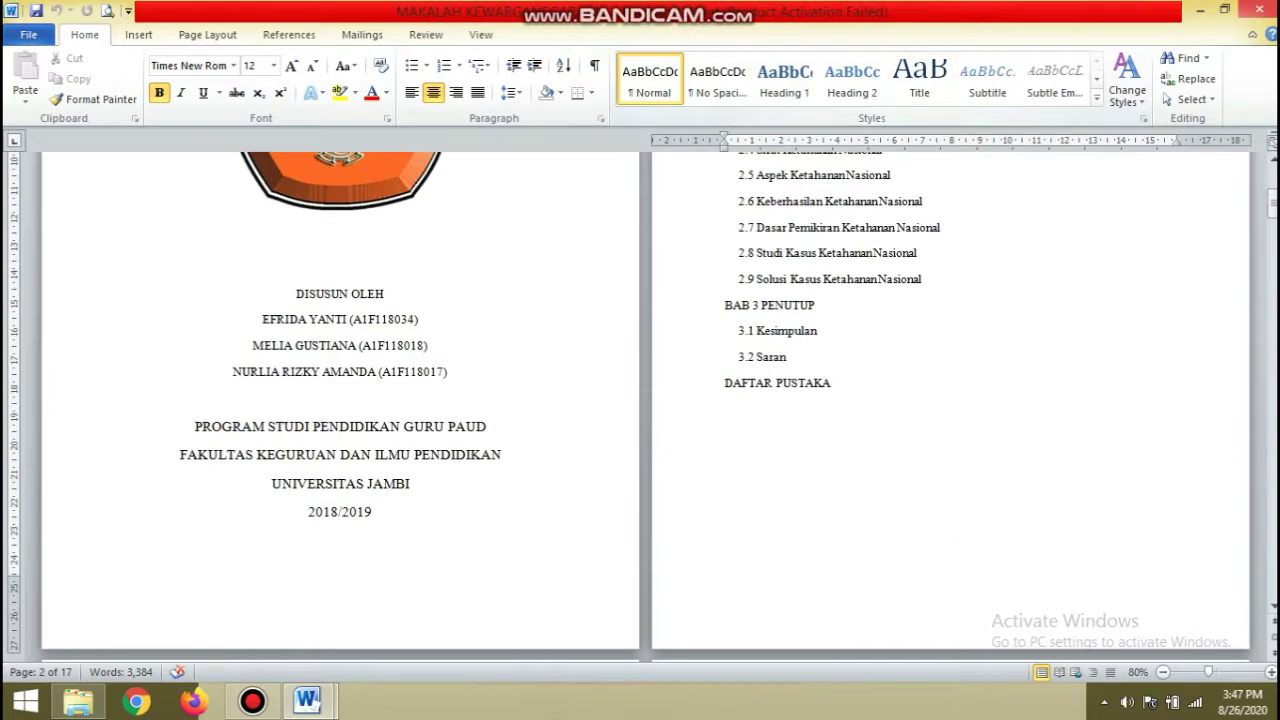
Inspect the header areas of the cover and DAFTAR ISI pages, and close header editing.
{"action": "mouse_move", "coordinate": [1276, 141]}
{"action": "left_click_drag", "start_coordinate": [1272, 200], "coordinate": [1272, 178]}
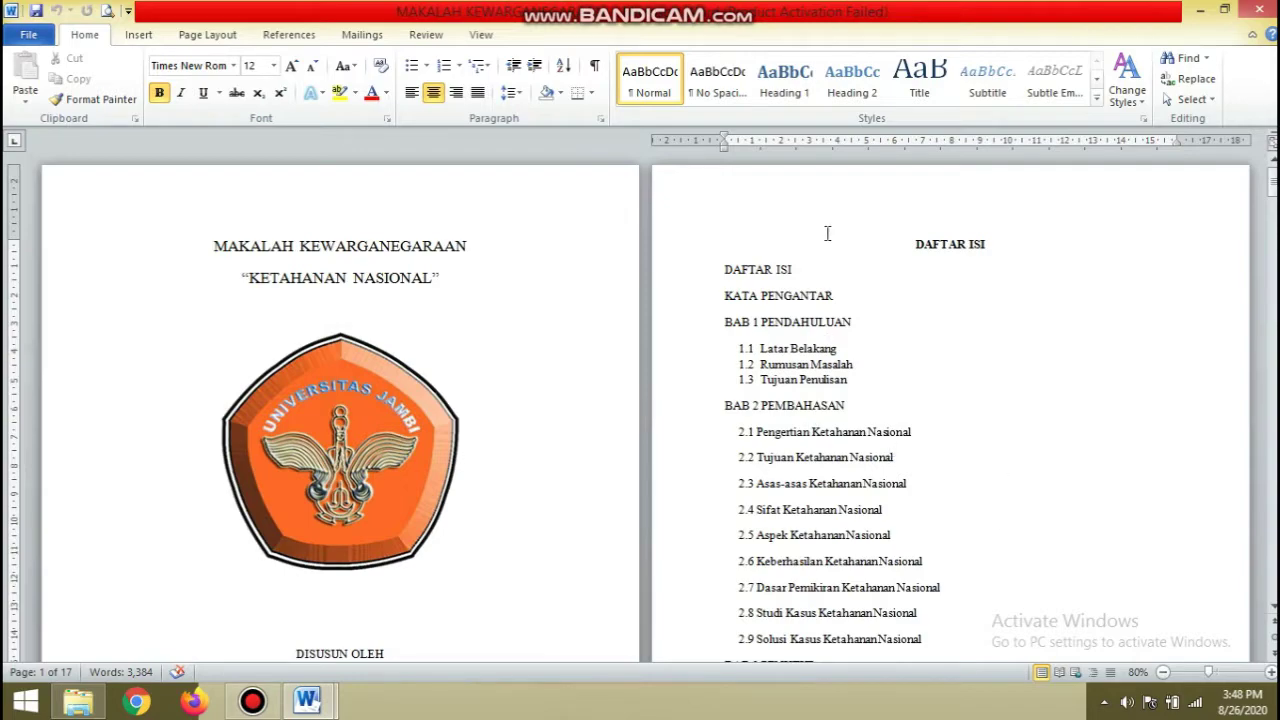
{"action": "double_click", "coordinate": [783, 191]}
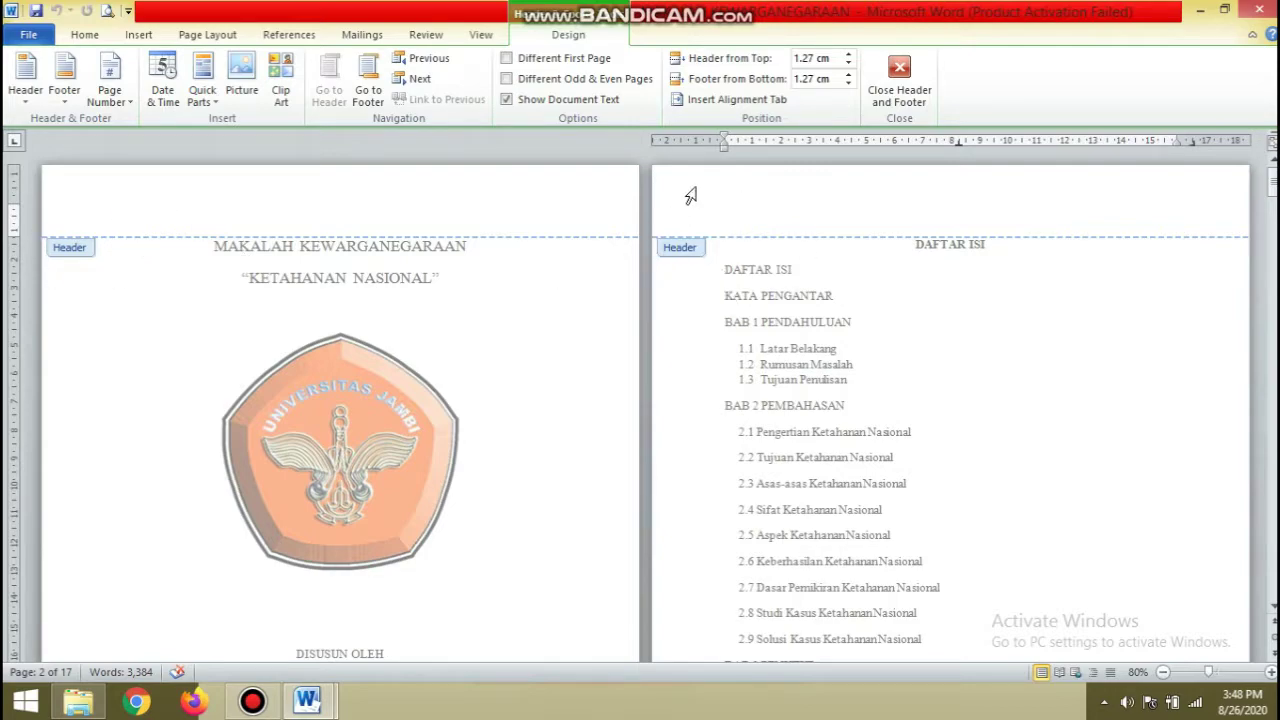
{"action": "left_click", "coordinate": [895, 88]}
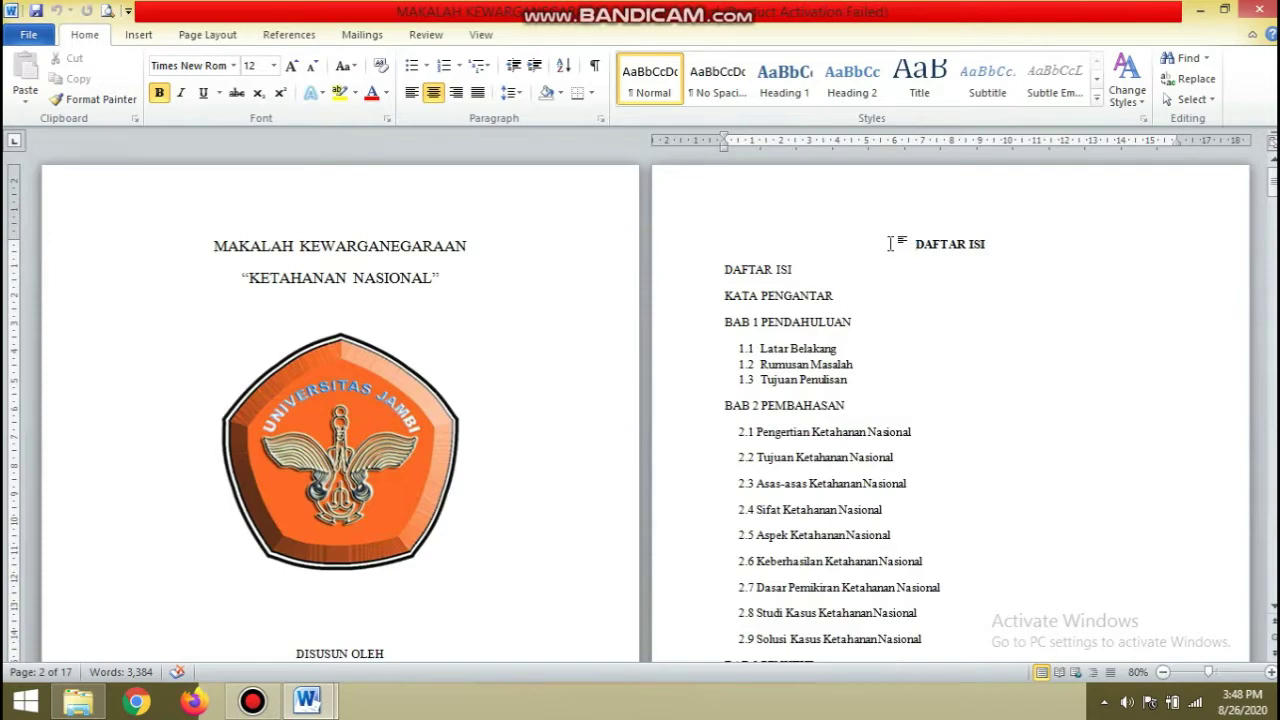
Insert a Next Page section break immediately before the DAFTAR ISI heading.
{"action": "left_click", "coordinate": [890, 243]}
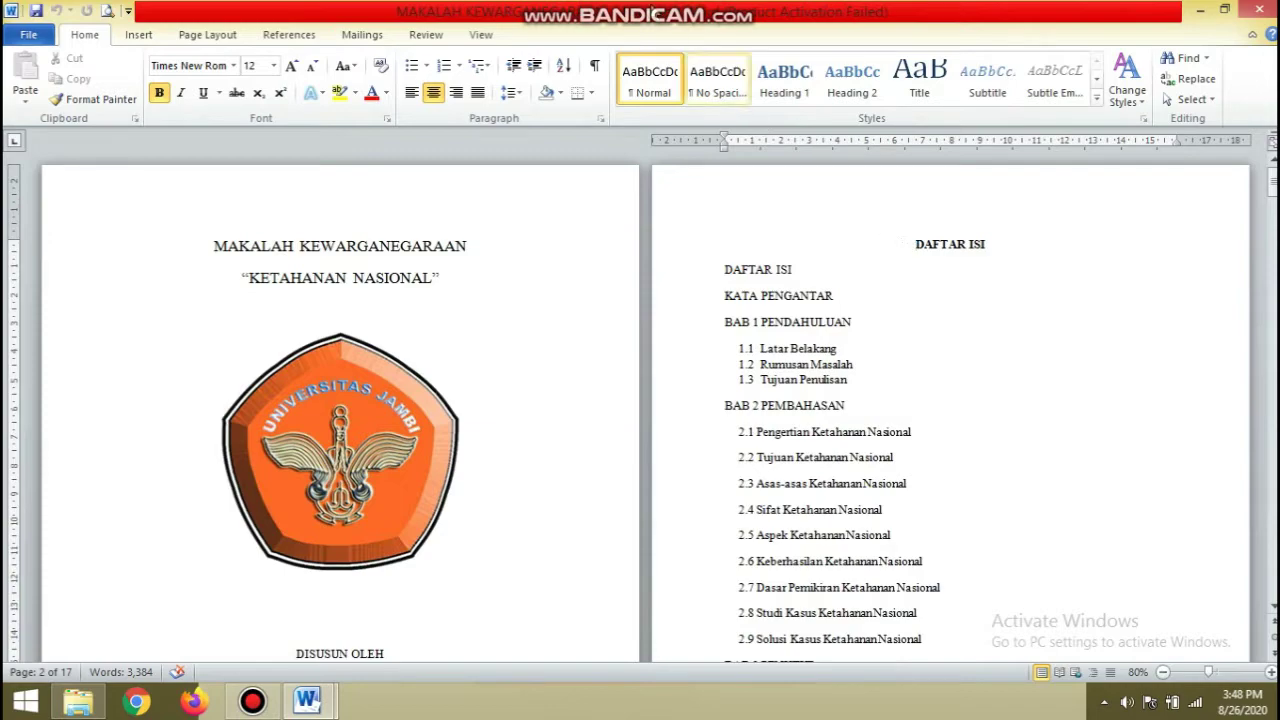
{"action": "left_click", "coordinate": [215, 35]}
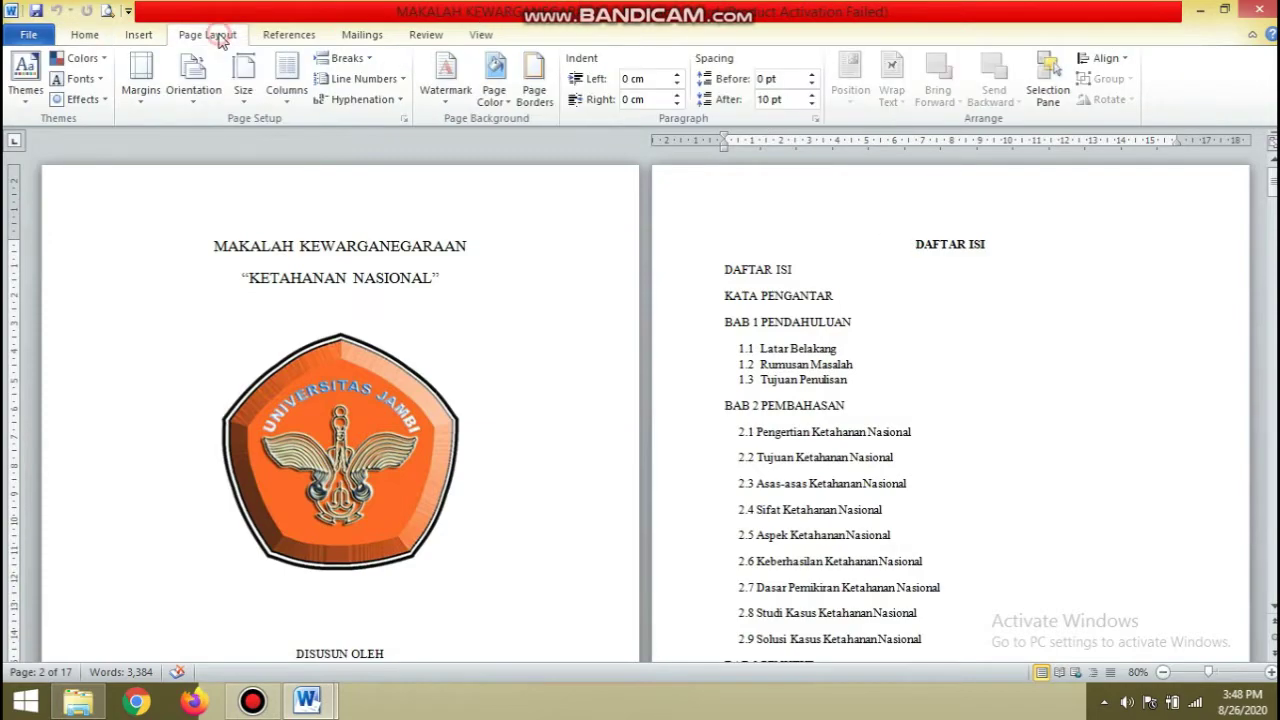
{"action": "left_click", "coordinate": [349, 58]}
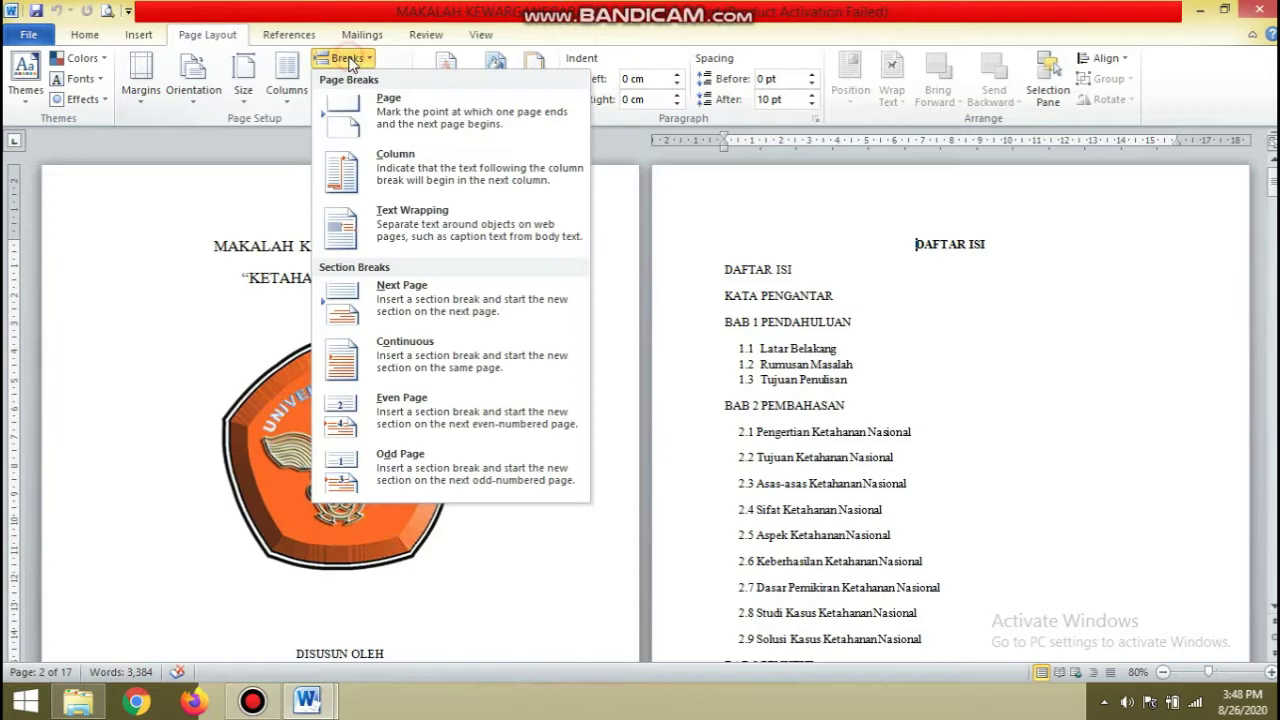
{"action": "left_click", "coordinate": [455, 300]}
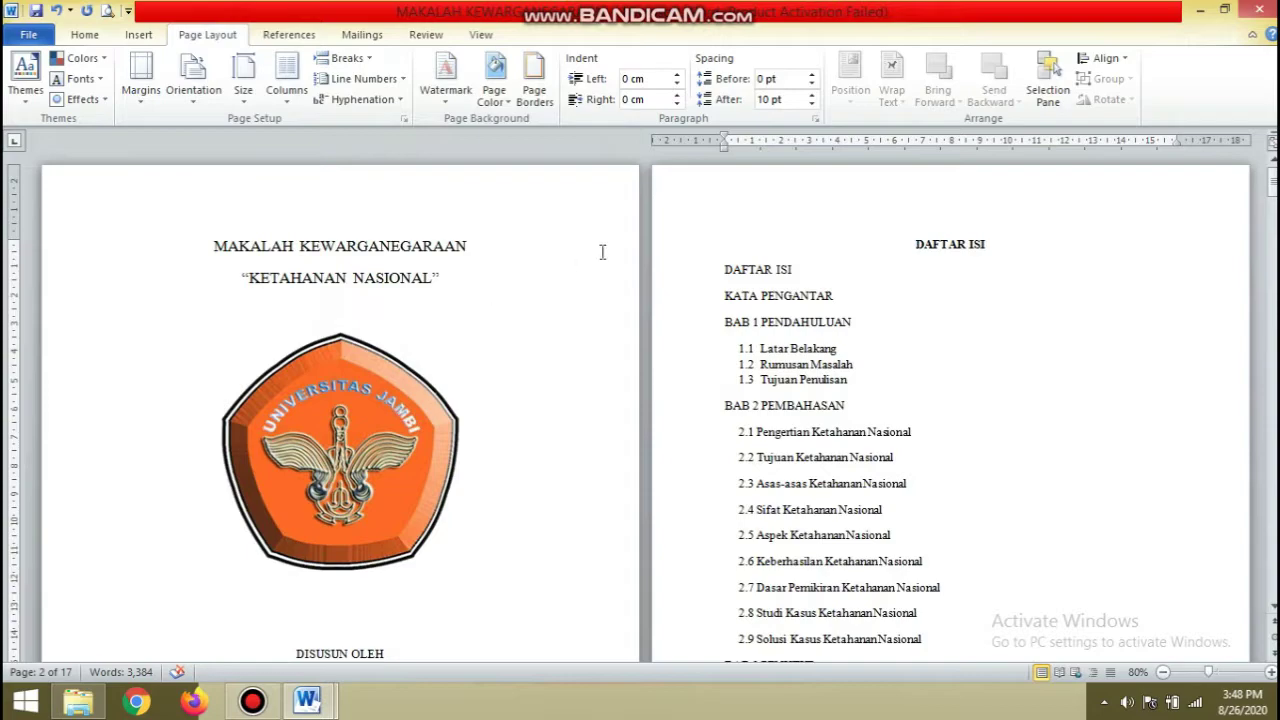
Open the DAFTAR ISI page header, close it and reopen it to examine the section labels of the cover and DAFTAR ISI pages.
{"action": "double_click", "coordinate": [822, 186]}
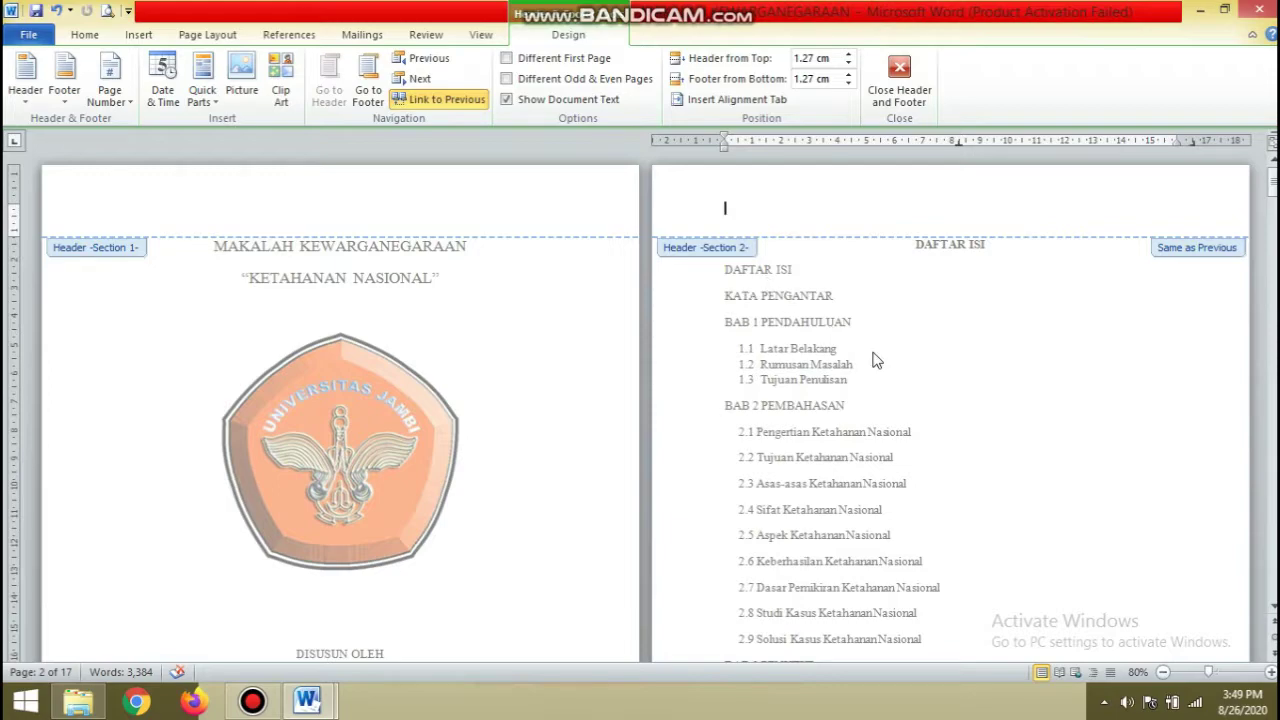
{"action": "left_click", "coordinate": [910, 107]}
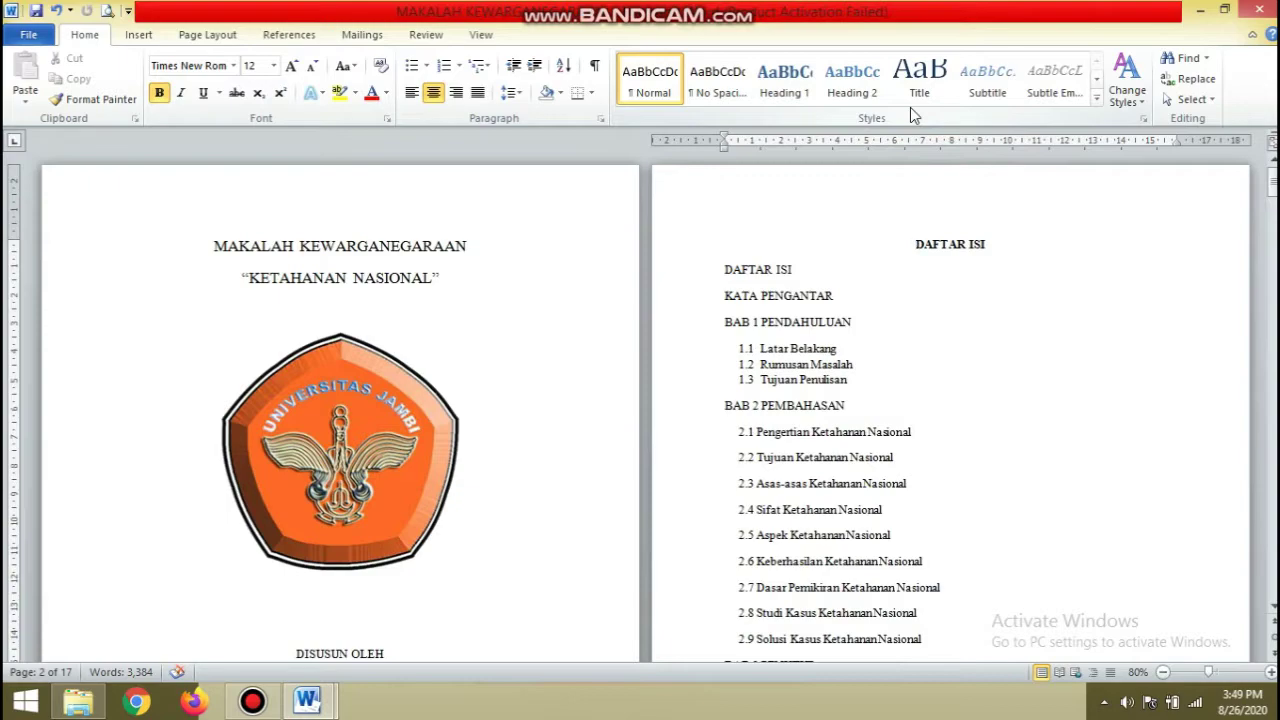
{"action": "double_click", "coordinate": [912, 200]}
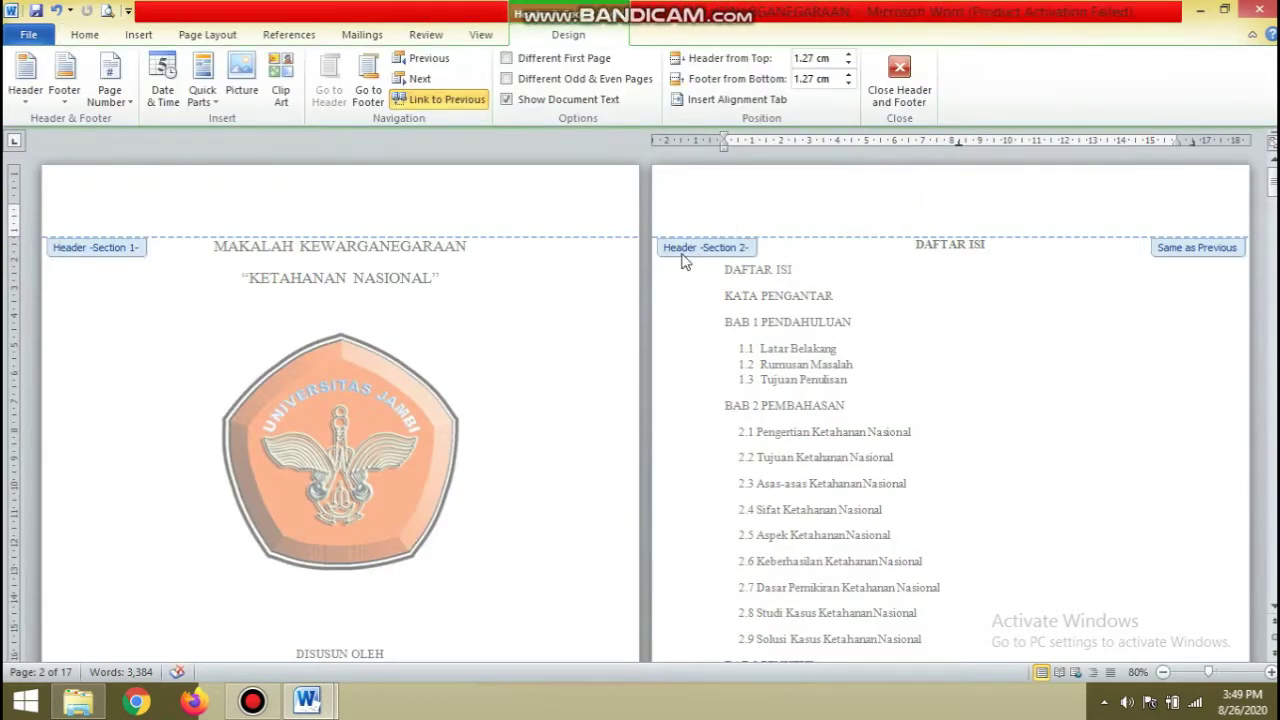
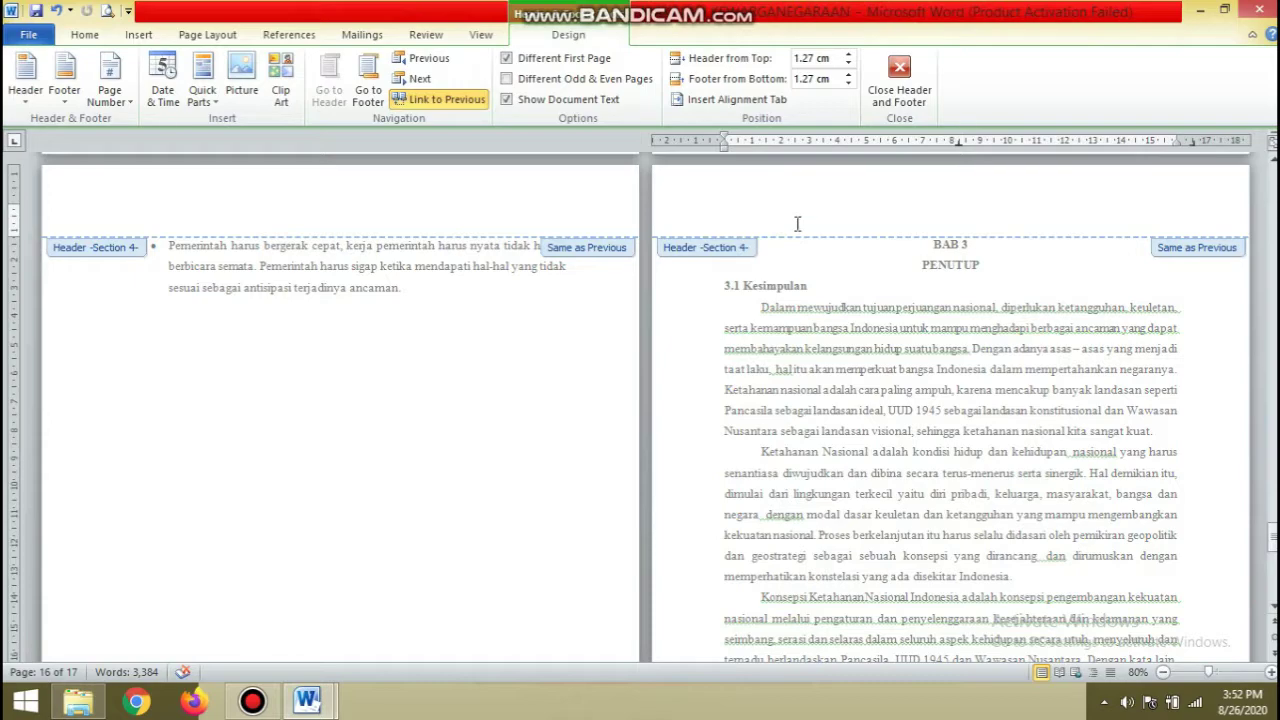
Leave header editing and insert a Next Page section break immediately before the BAB 3 PENUTUP heading.
{"action": "left_click", "coordinate": [918, 78]}
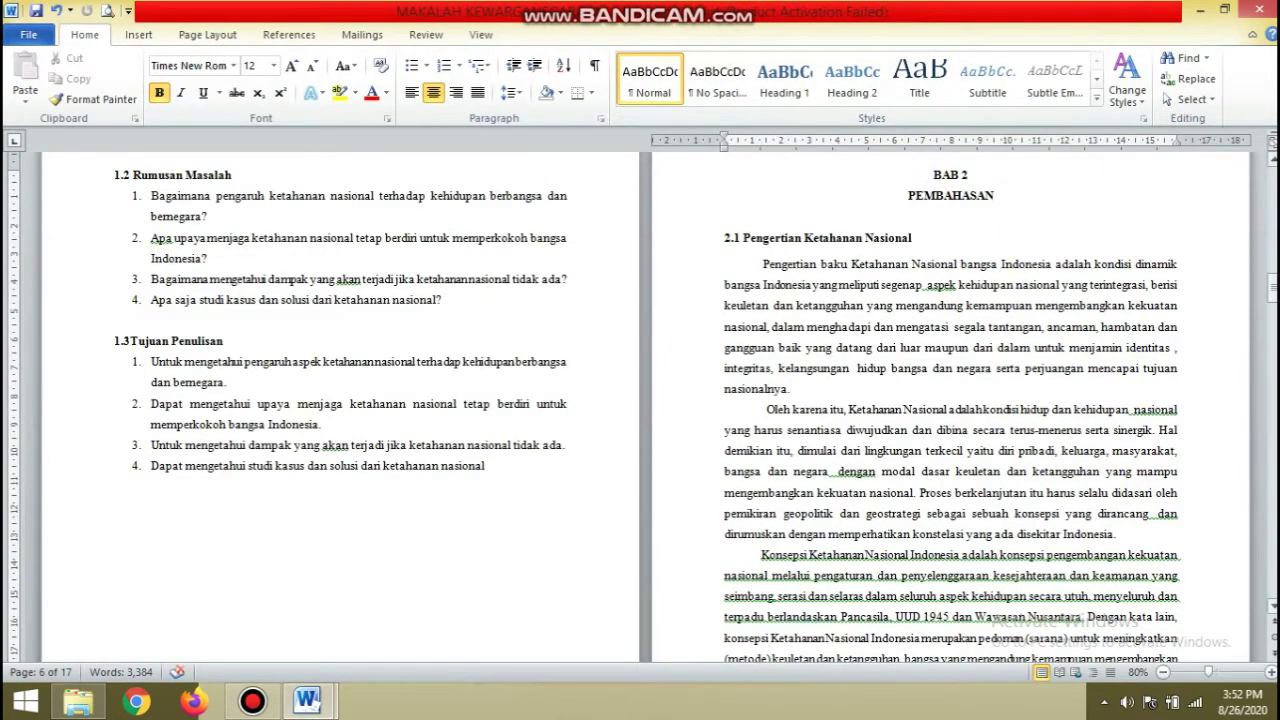
{"action": "left_click_drag", "start_coordinate": [1272, 288], "coordinate": [1272, 560]}
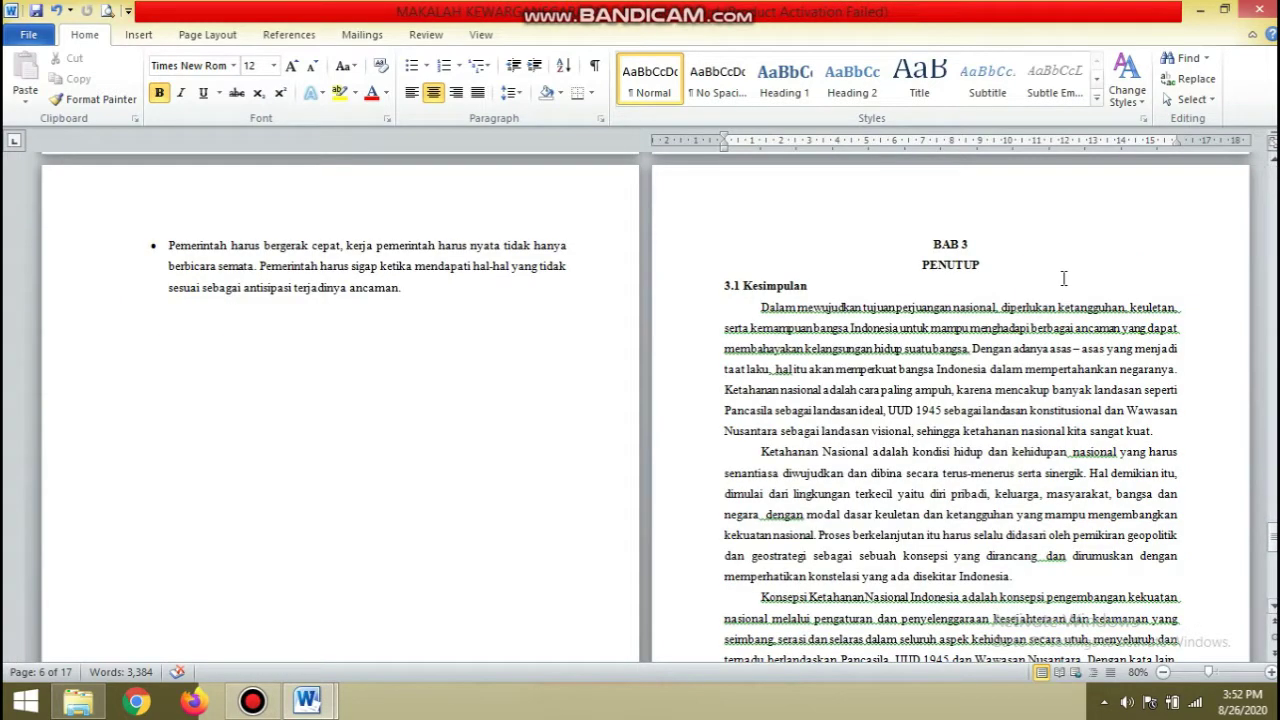
{"action": "left_click", "coordinate": [906, 245]}
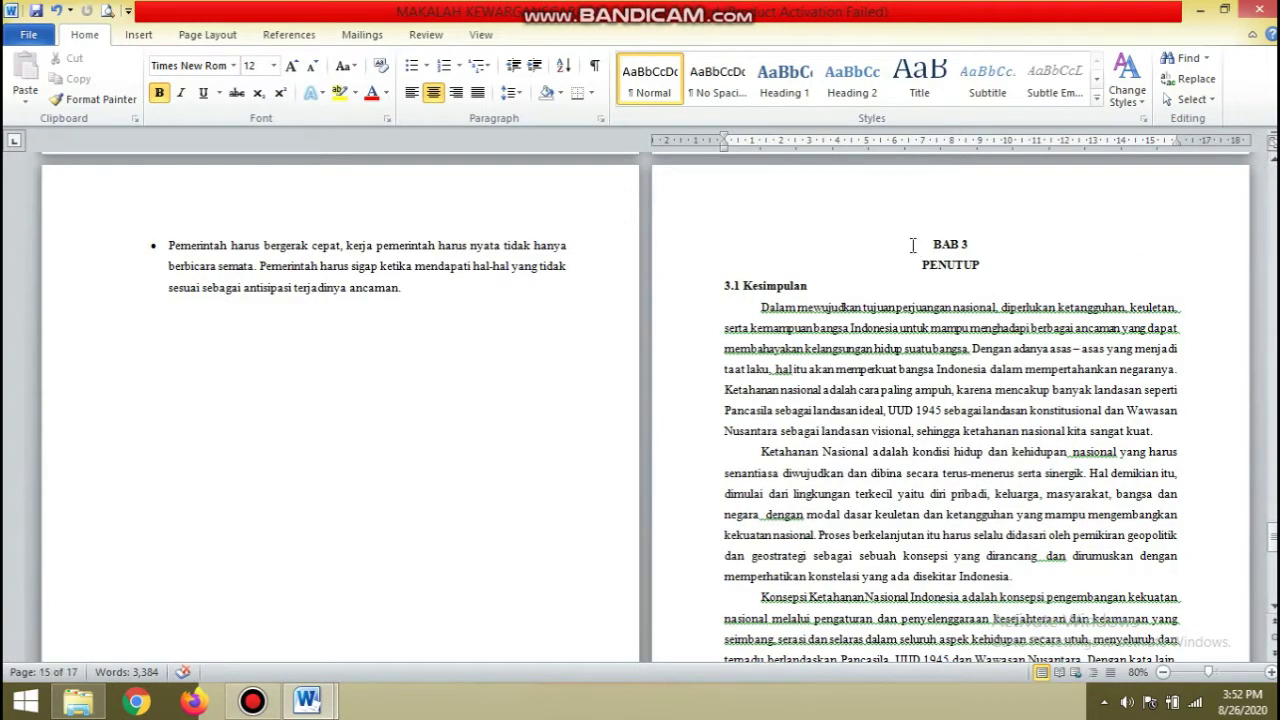
{"action": "left_click", "coordinate": [856, 248]}
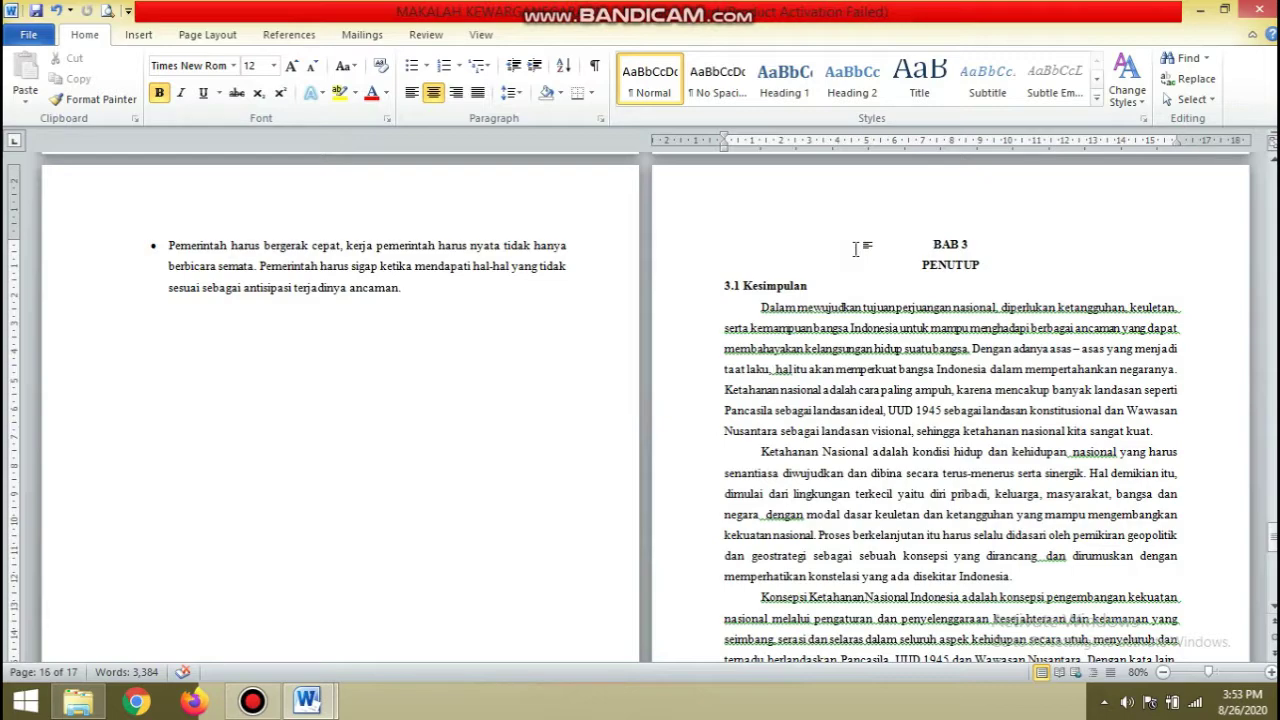
{"action": "left_click", "coordinate": [207, 35]}
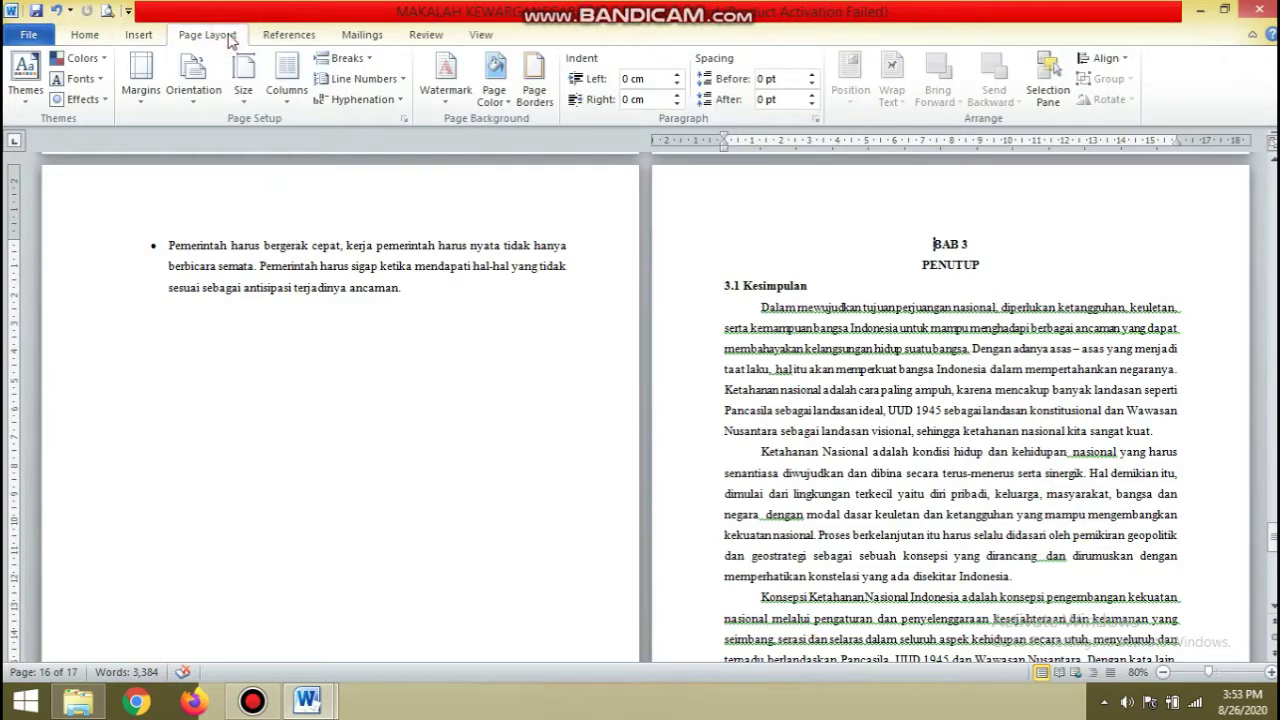
{"action": "left_click", "coordinate": [366, 61]}
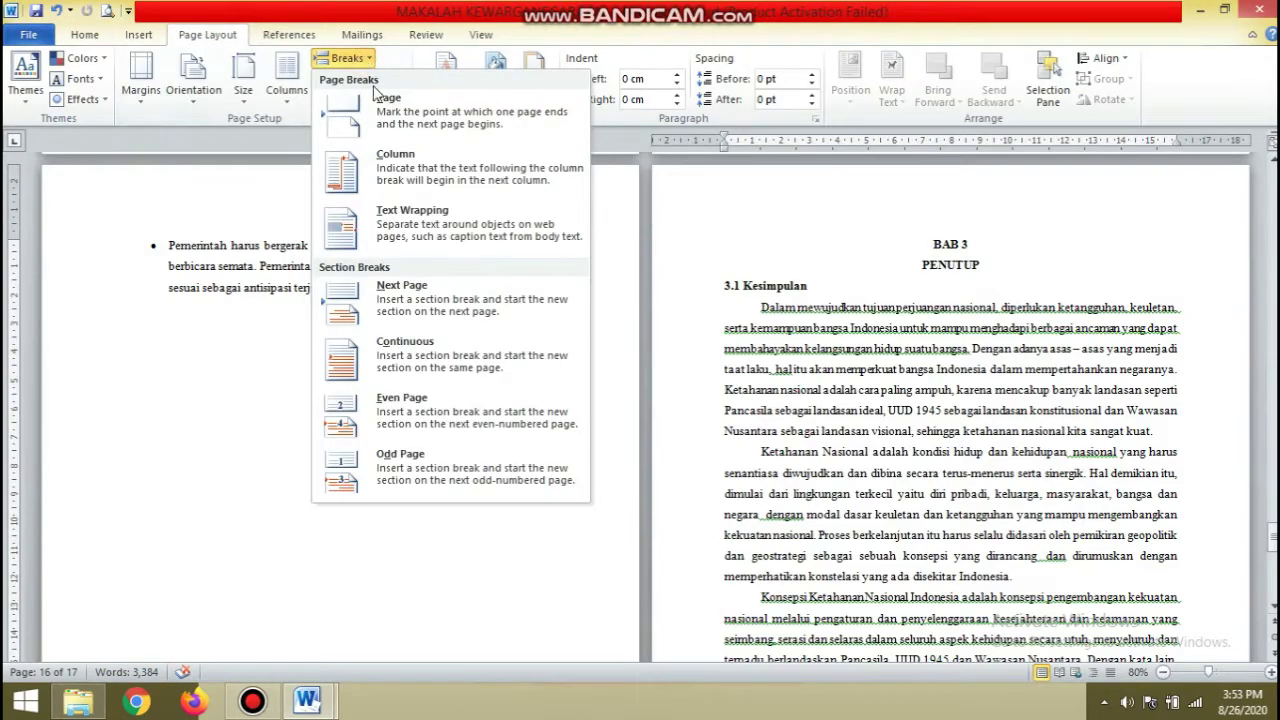
{"action": "left_click", "coordinate": [416, 300]}
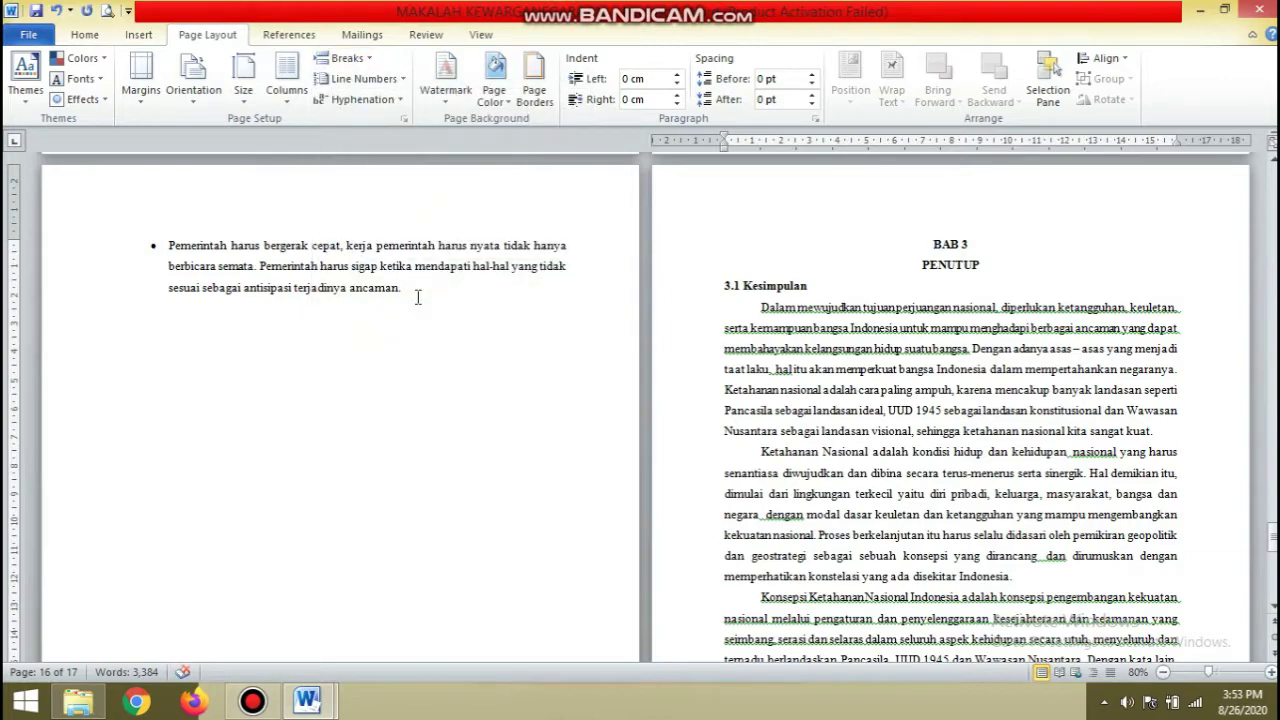
In the BAB 3 page header, turn off Different First Page and unlink the header from the previous section.
{"action": "double_click", "coordinate": [928, 185]}
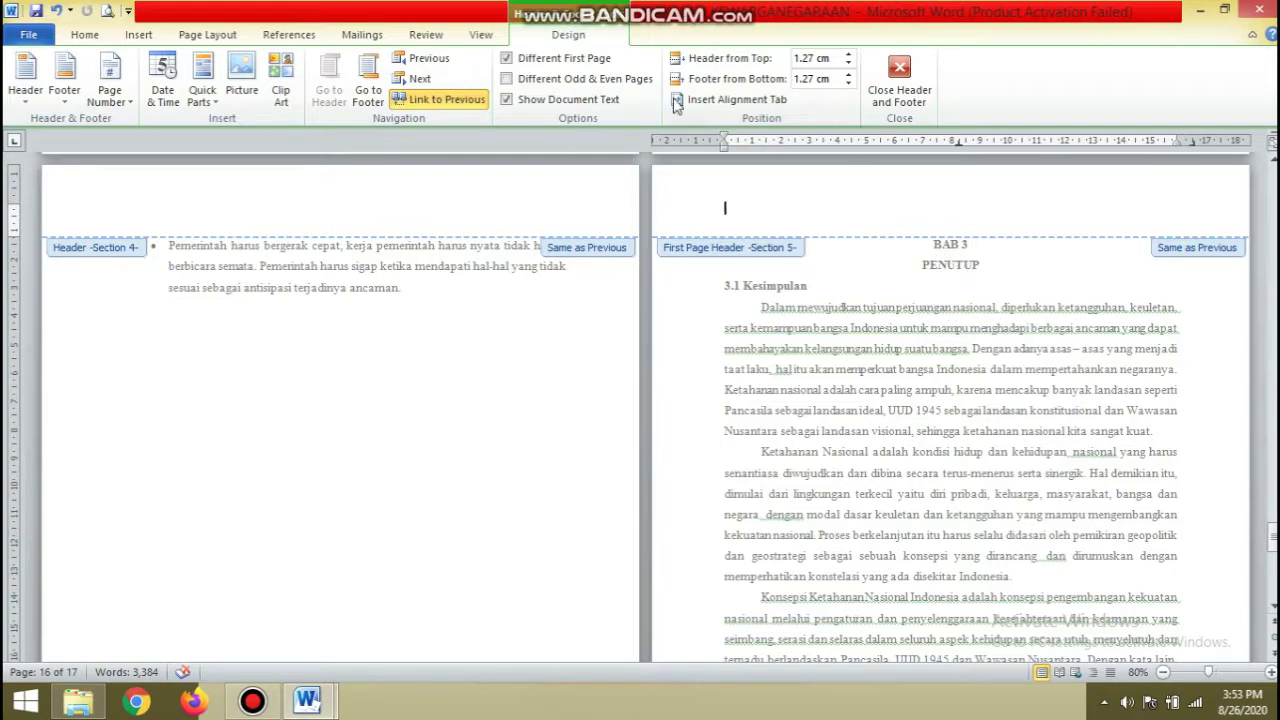
{"action": "left_click", "coordinate": [529, 64]}
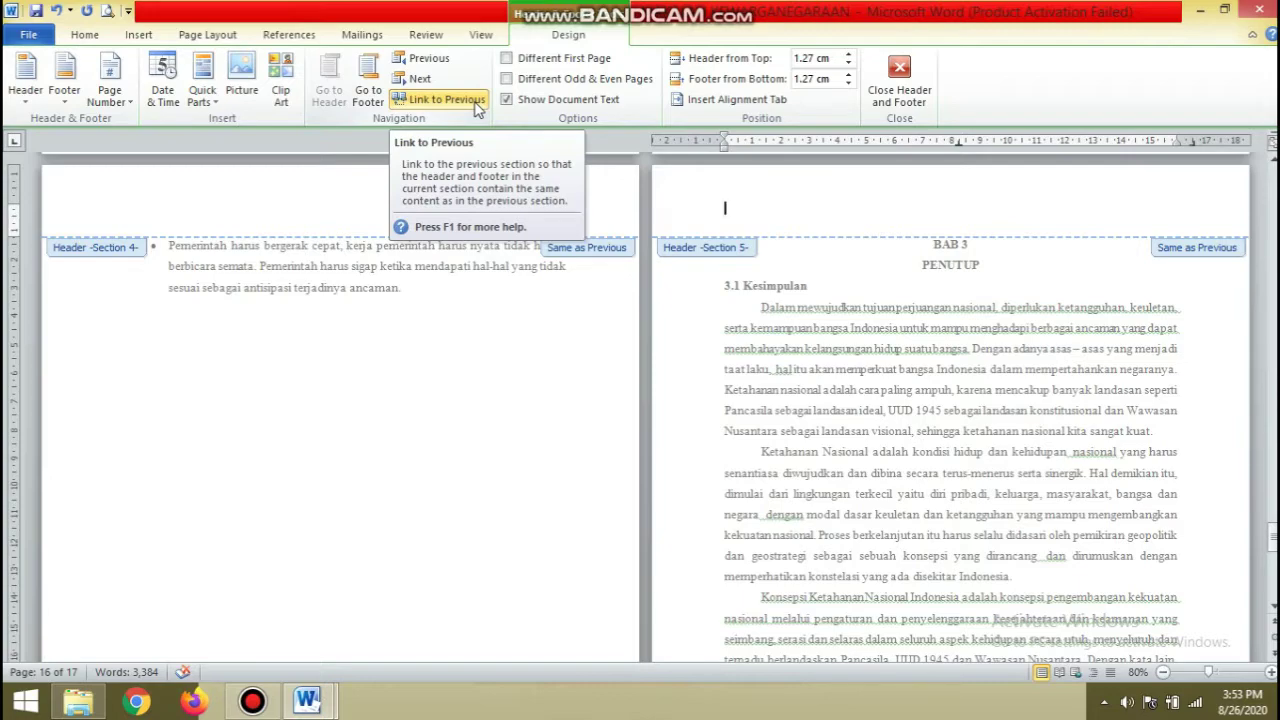
{"action": "left_click", "coordinate": [478, 104]}
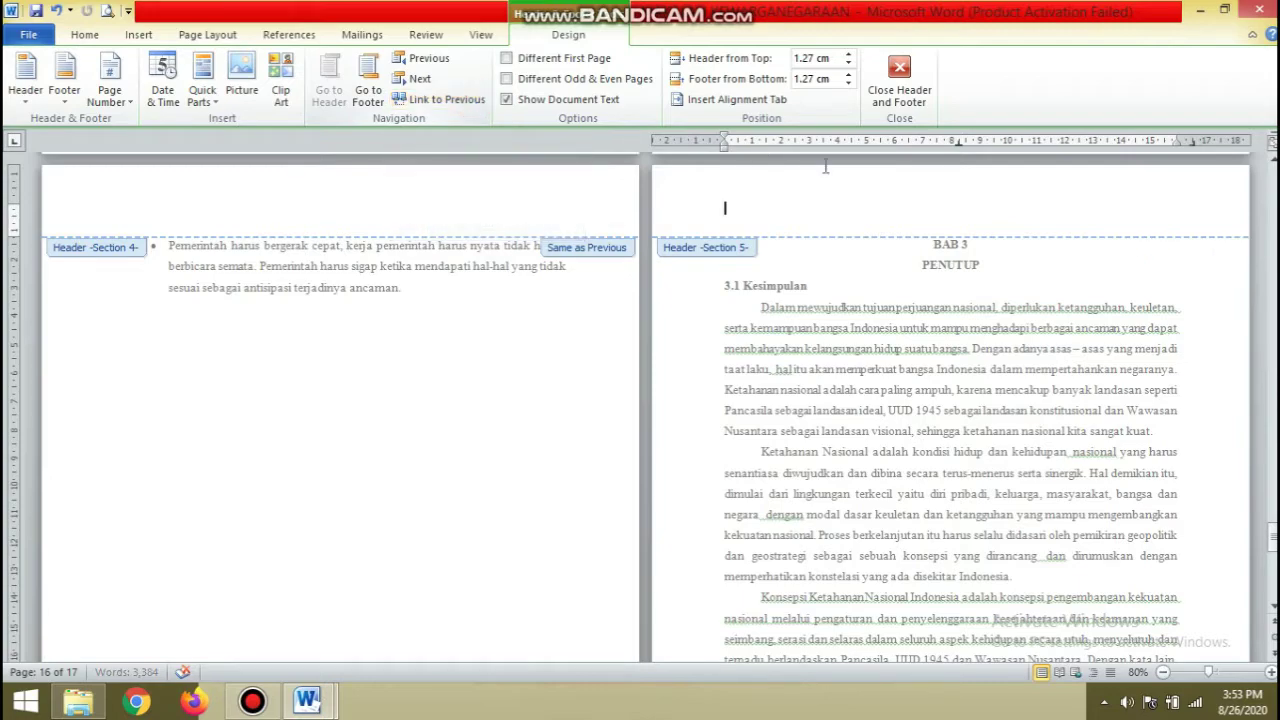
Unlink the BAB 3 page's footer from the previous section, and close header and footer editing.
{"action": "key", "text": "Down"}
{"action": "key", "text": "Down"}
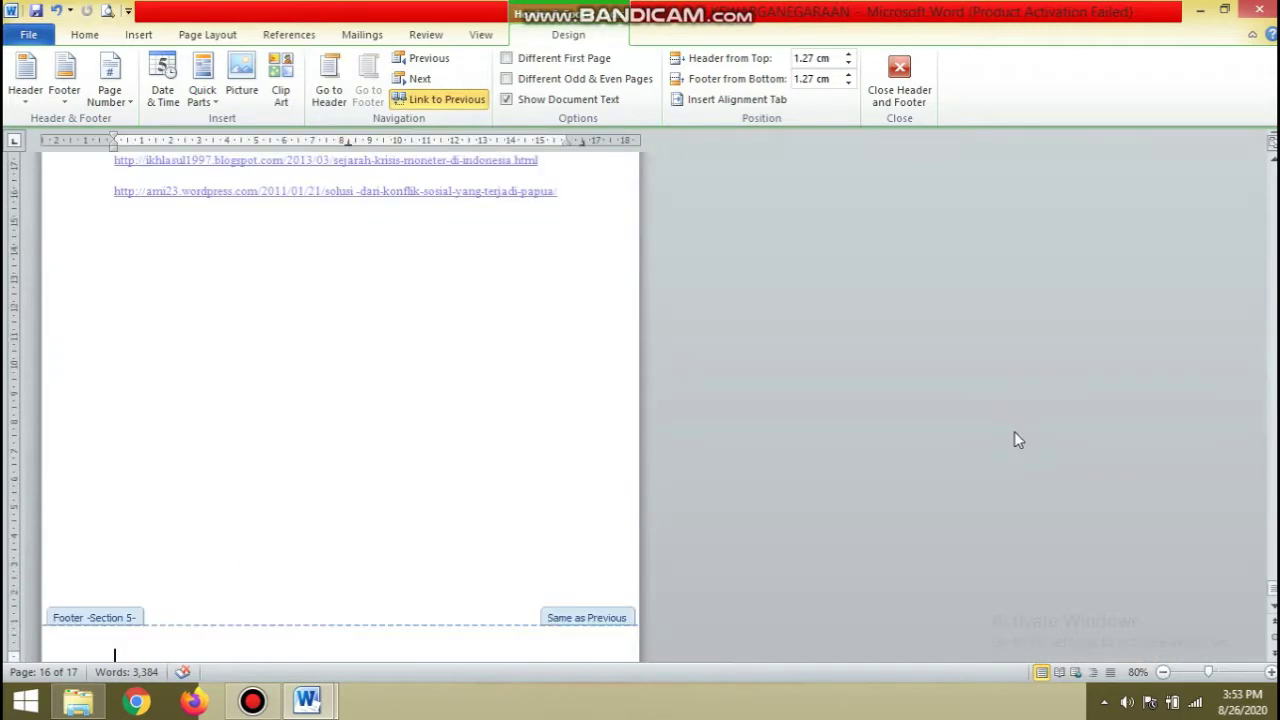
{"action": "key", "text": "Up"}
{"action": "key", "text": "Up"}
{"action": "key", "text": "Up"}
{"action": "key", "text": "Up"}
{"action": "key", "text": "Up"}
{"action": "key", "text": "Down"}
{"action": "key", "text": "Down"}
{"action": "key", "text": "Down"}
{"action": "key", "text": "Down"}
{"action": "key", "text": "Down"}
{"action": "key", "text": "Down"}
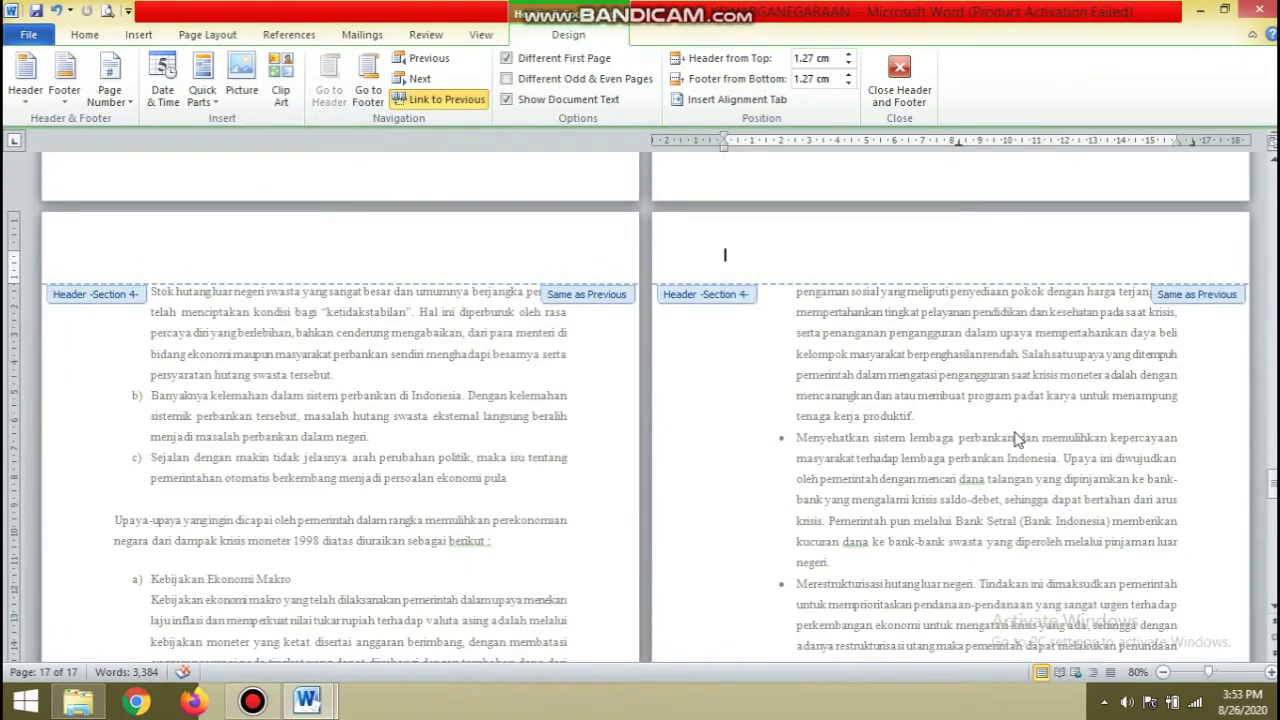
{"action": "key", "text": "Up"}
{"action": "key", "text": "Up"}
{"action": "key", "text": "Up"}
{"action": "key", "text": "Up"}
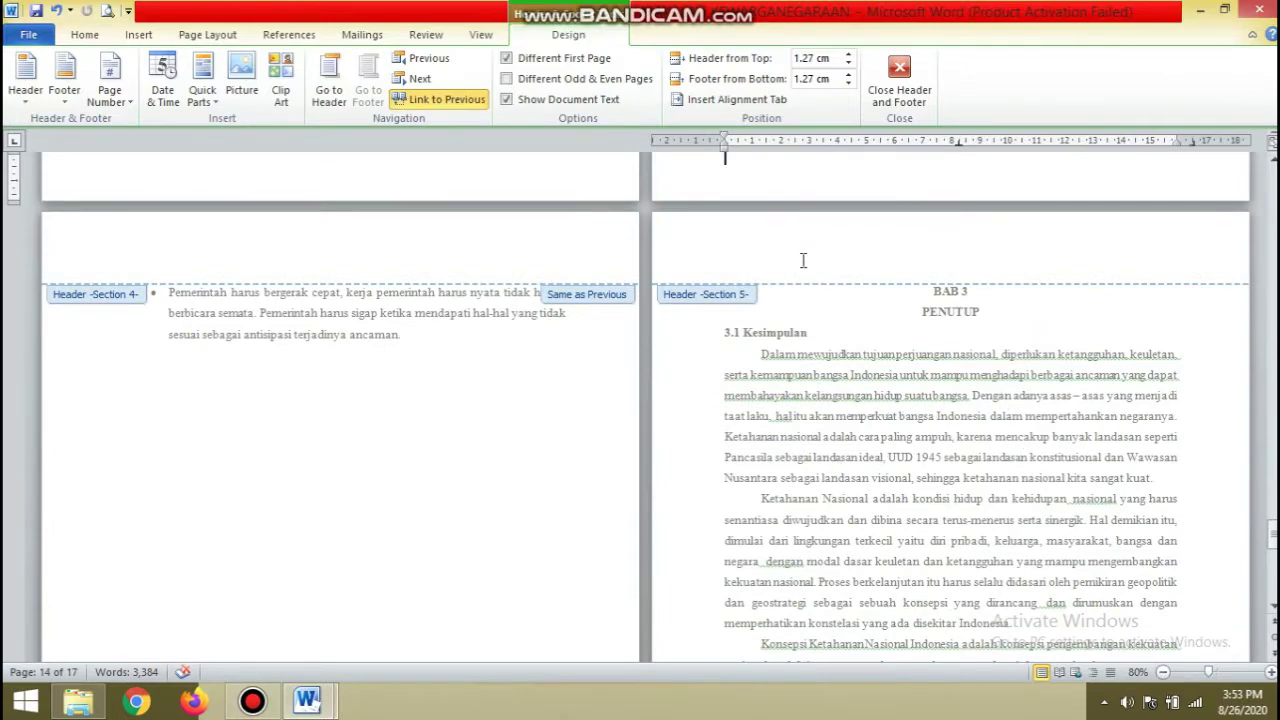
{"action": "key", "text": "Down"}
{"action": "key", "text": "Down"}
{"action": "key", "text": "Up"}
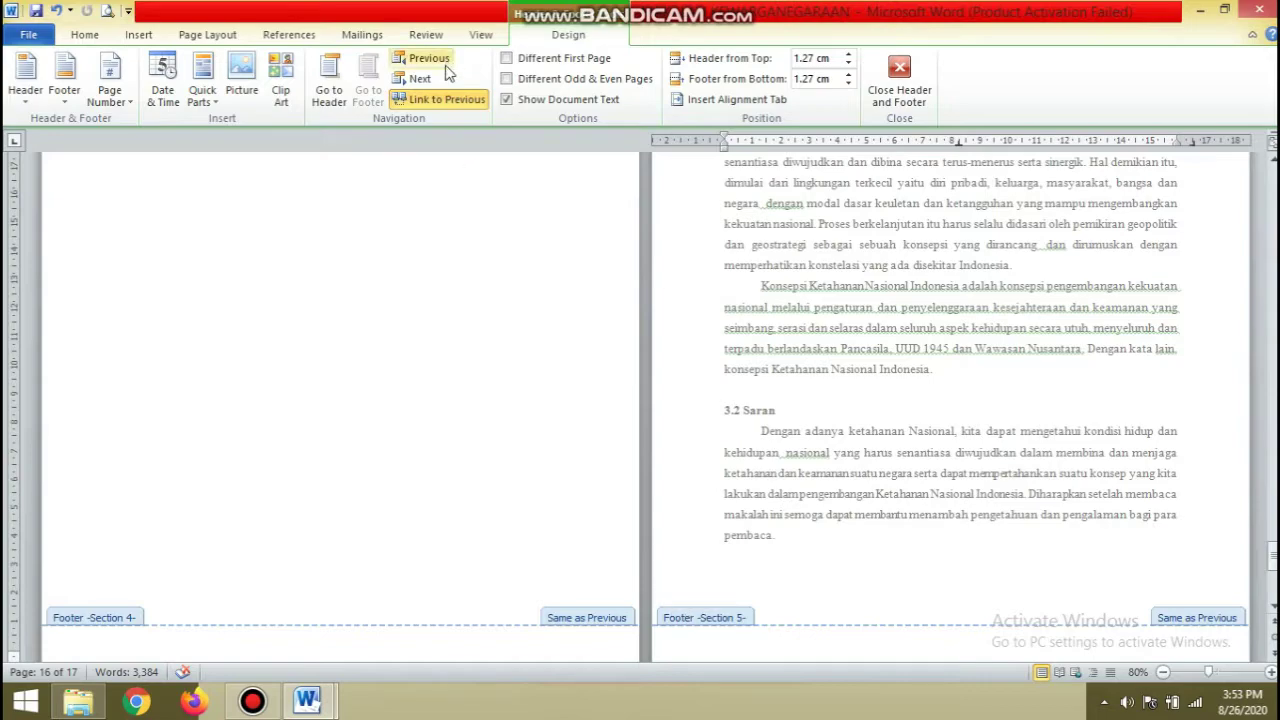
{"action": "left_click", "coordinate": [447, 101]}
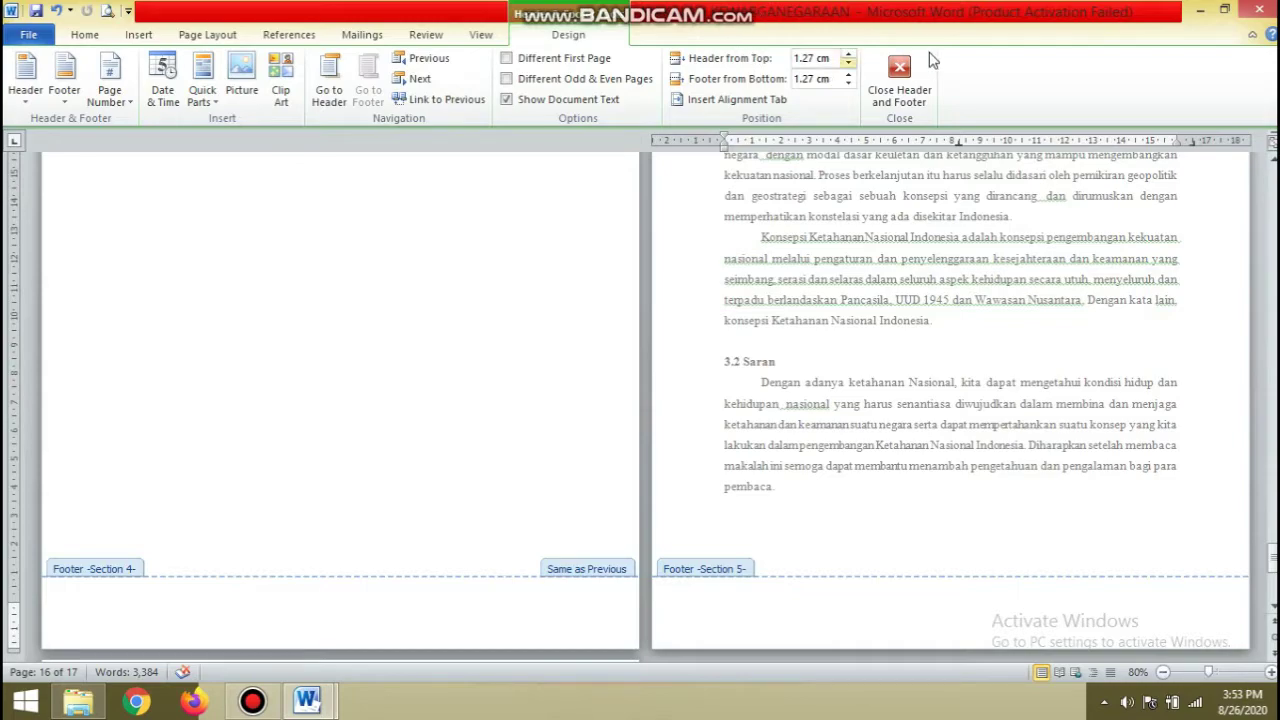
{"action": "left_click", "coordinate": [908, 80]}
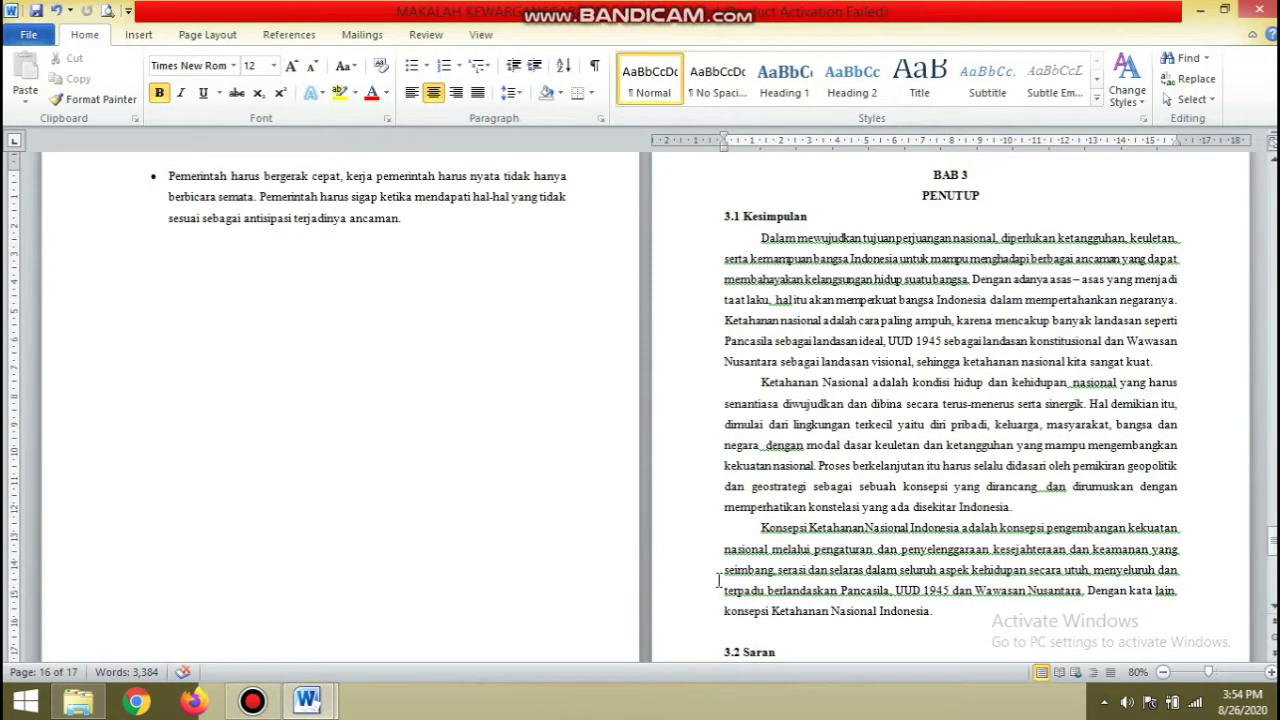
Examine the section label in the DAFTAR PUSTAKA page's header area, and close header editing.
{"action": "key", "text": "Down"}
{"action": "key", "text": "Down"}
{"action": "key", "text": "Down"}
{"action": "key", "text": "Down"}
{"action": "key", "text": "Down"}
{"action": "key", "text": "Down"}
{"action": "key", "text": "Down"}
{"action": "key", "text": "Down"}
{"action": "key", "text": "Down"}
{"action": "key", "text": "Down"}
{"action": "key", "text": "Down"}
{"action": "key", "text": "Down"}
{"action": "key", "text": "Down"}
{"action": "key", "text": "Down"}
{"action": "key", "text": "Down"}
{"action": "key", "text": "Down"}
{"action": "key", "text": "Down"}
{"action": "key", "text": "Down"}
{"action": "key", "text": "Down"}
{"action": "key", "text": "Down"}
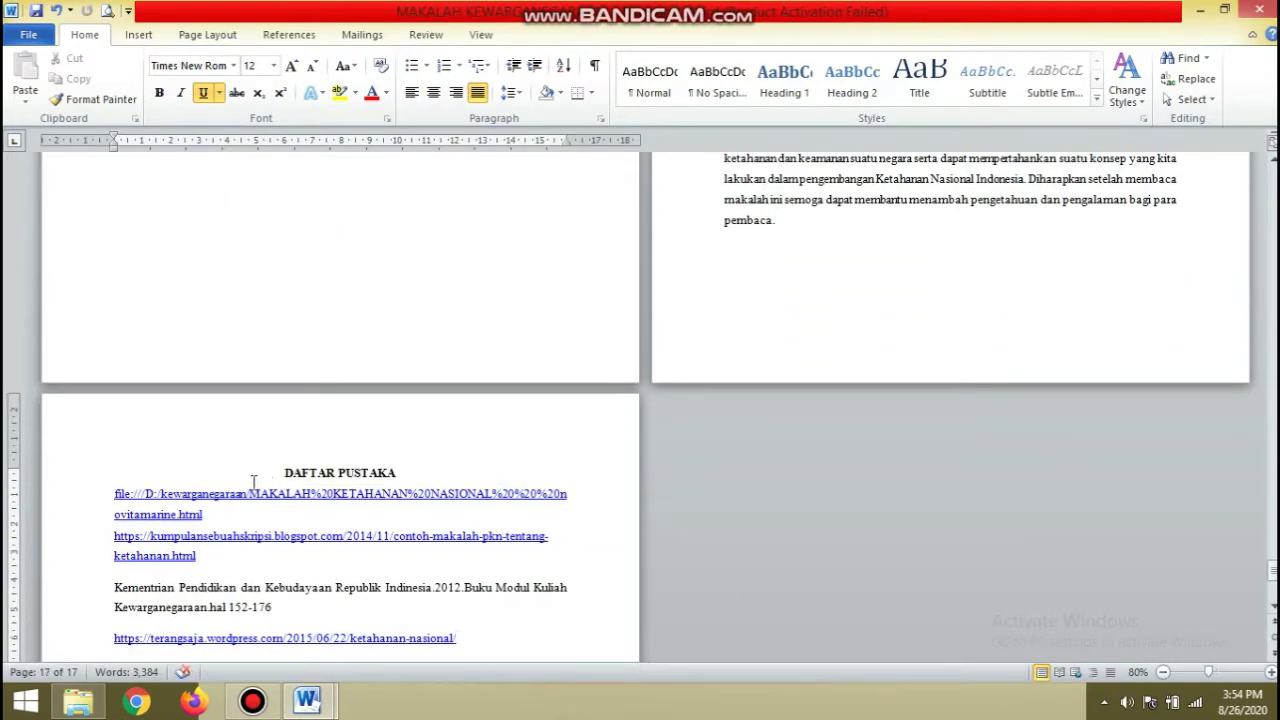
{"action": "double_click", "coordinate": [280, 437]}
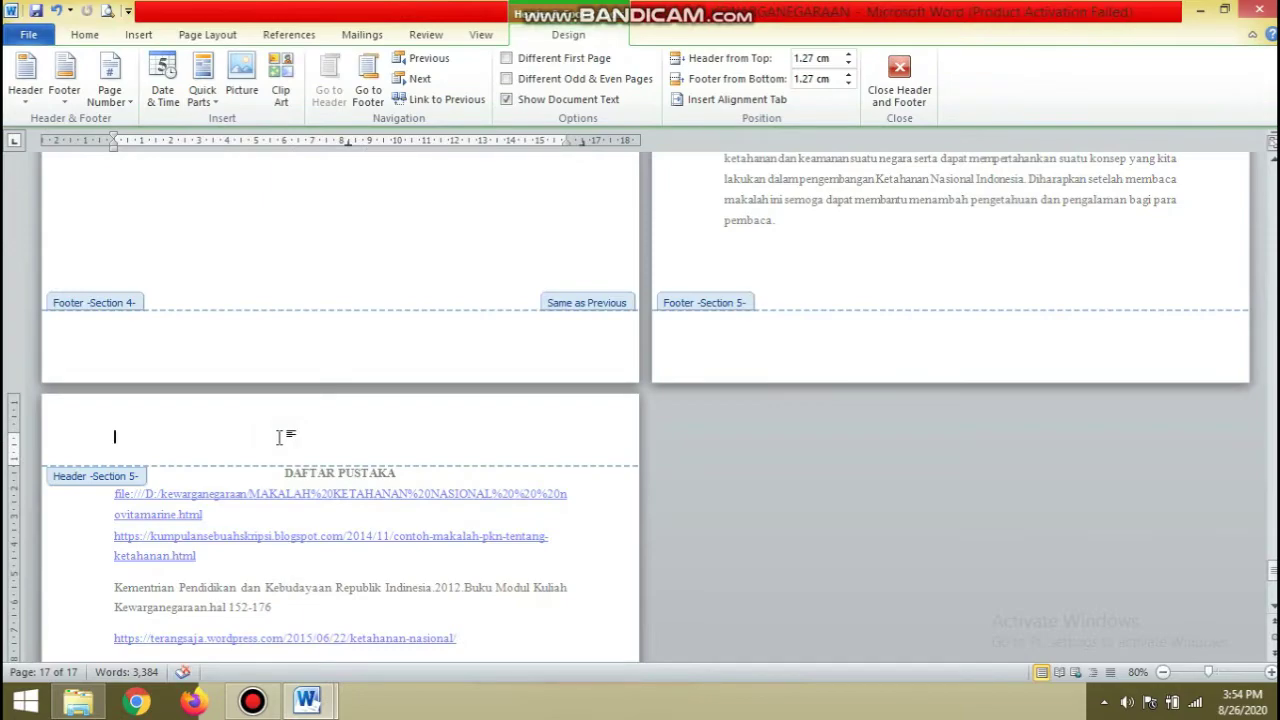
{"action": "left_click", "coordinate": [899, 85]}
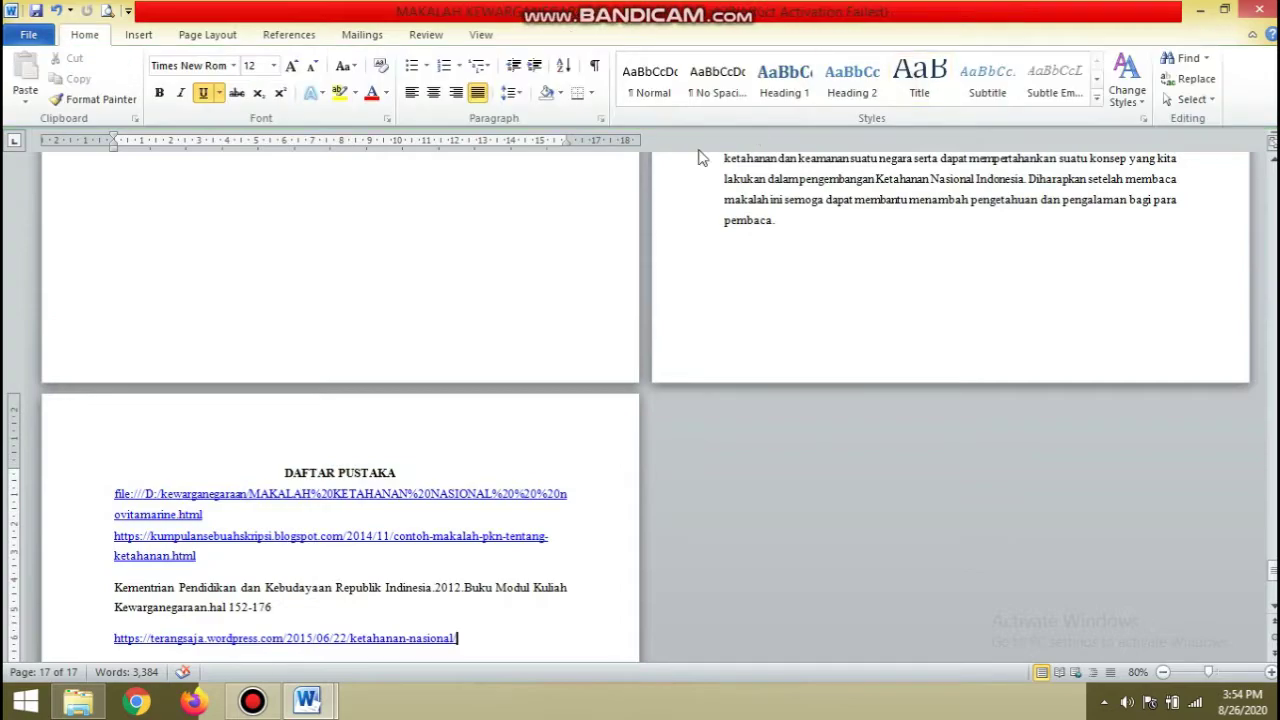
Insert a Next Page section break immediately before the DAFTAR PUSTAKA heading.
{"action": "left_click", "coordinate": [270, 478]}
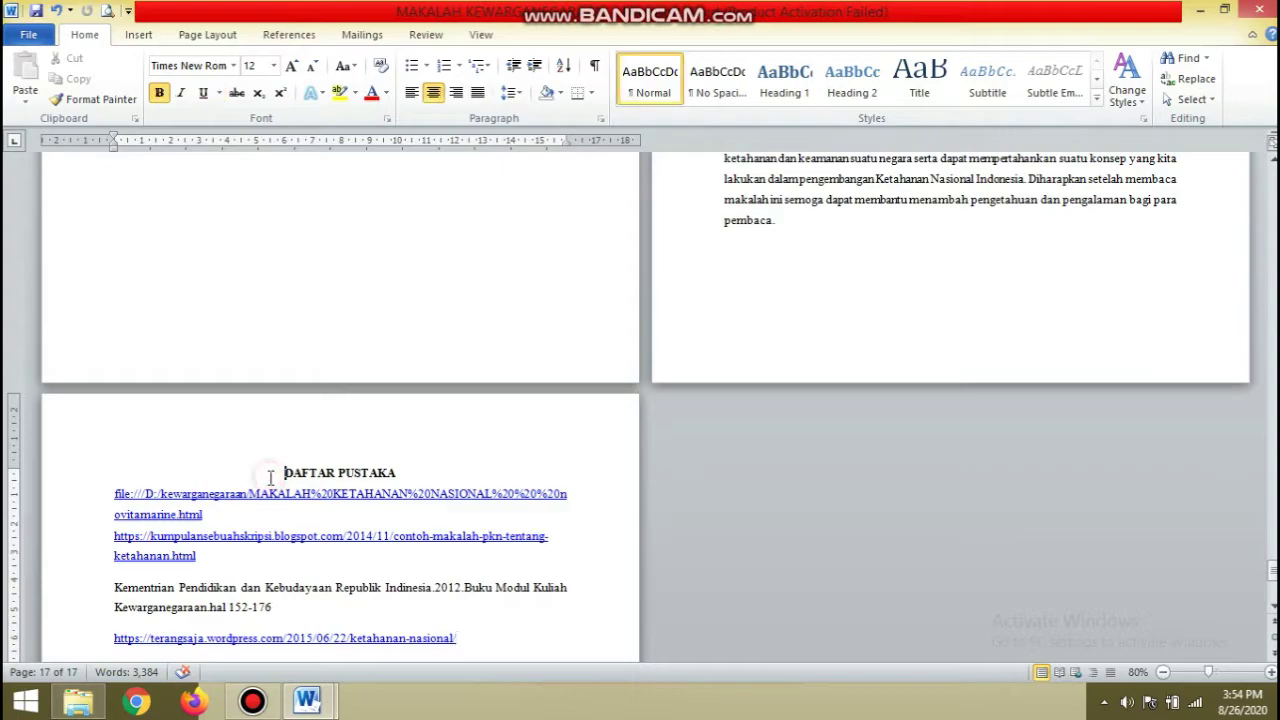
{"action": "left_click", "coordinate": [210, 36]}
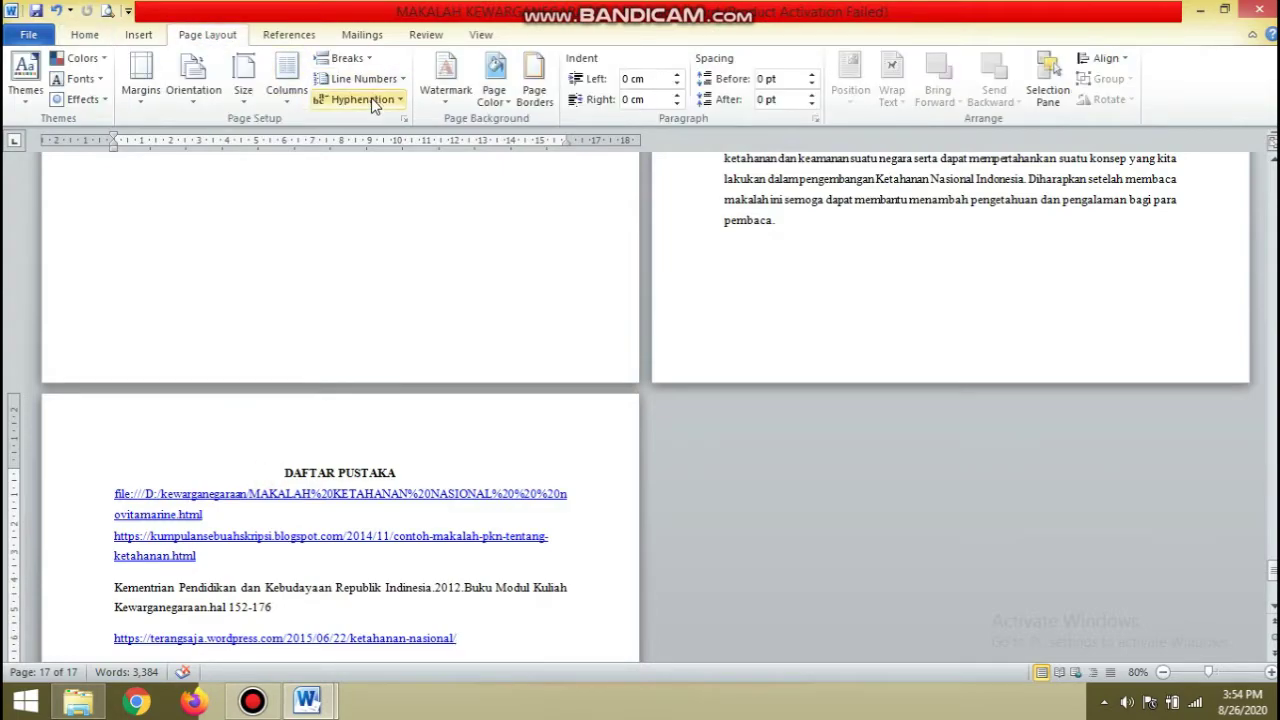
{"action": "left_click", "coordinate": [350, 58]}
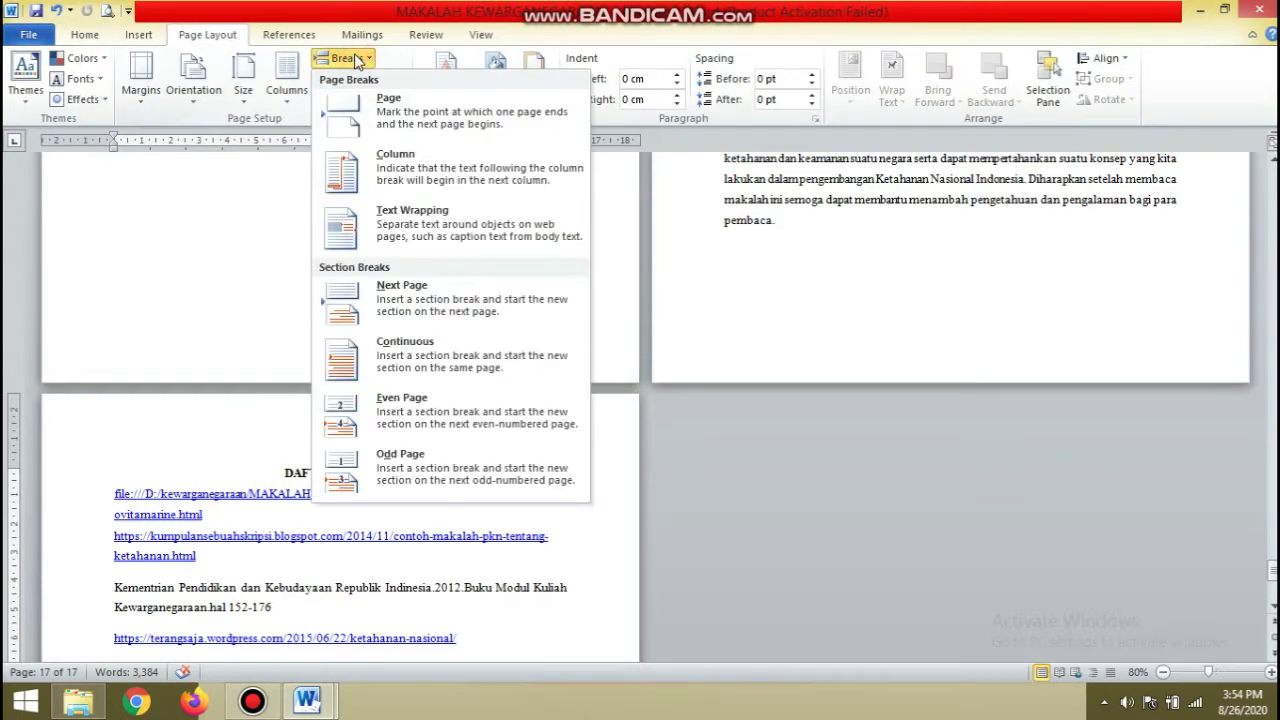
{"action": "left_click", "coordinate": [440, 310]}
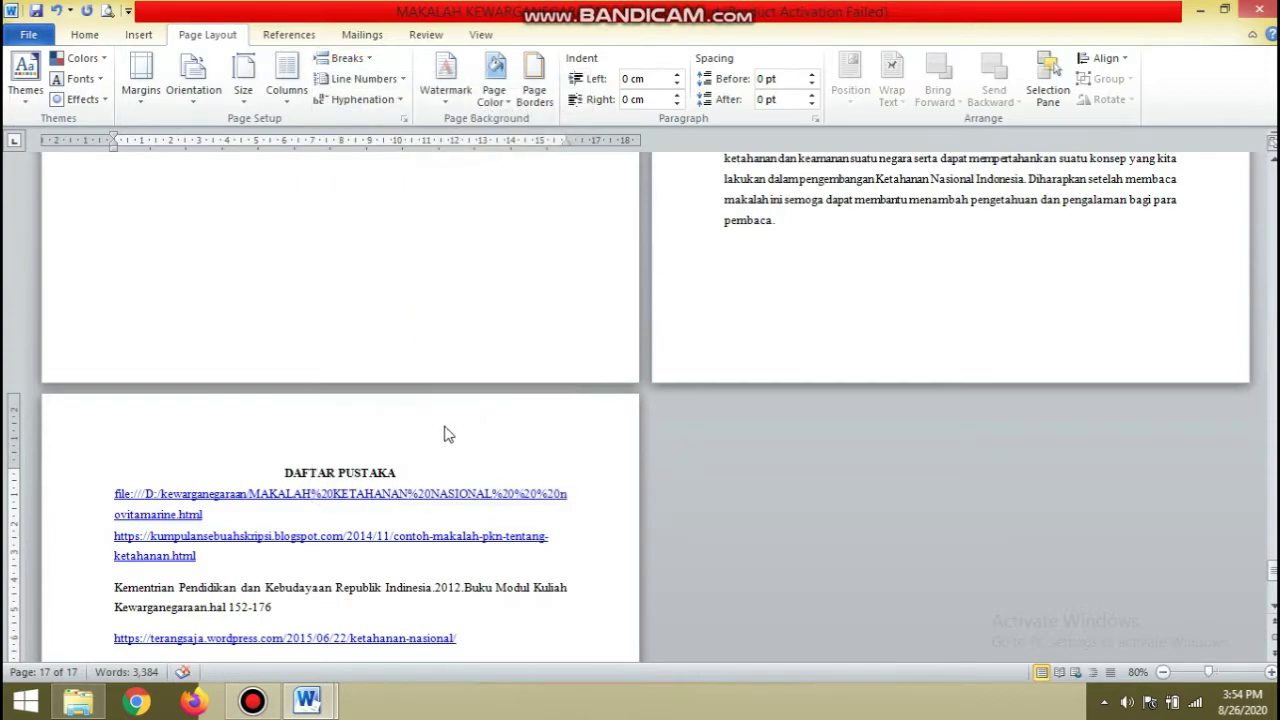
Open the DAFTAR PUSTAKA page's header and unlink it from the previous section.
{"action": "double_click", "coordinate": [379, 430]}
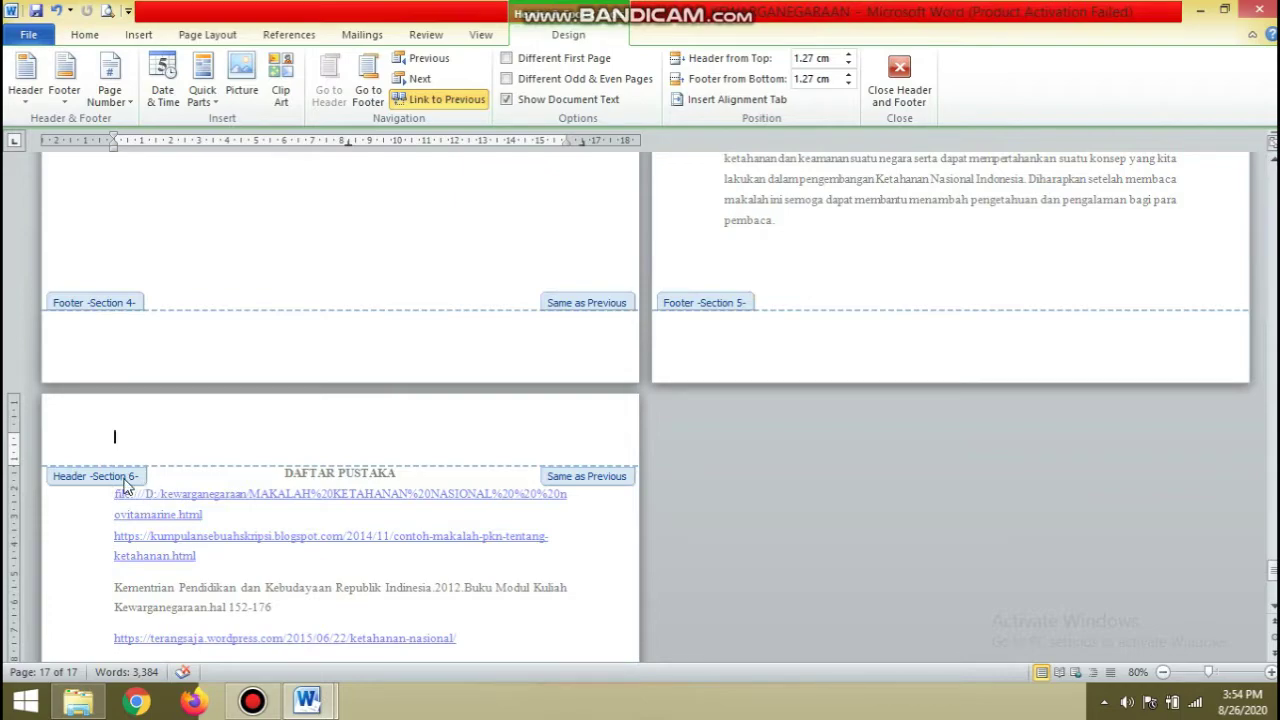
{"action": "left_click", "coordinate": [456, 100]}
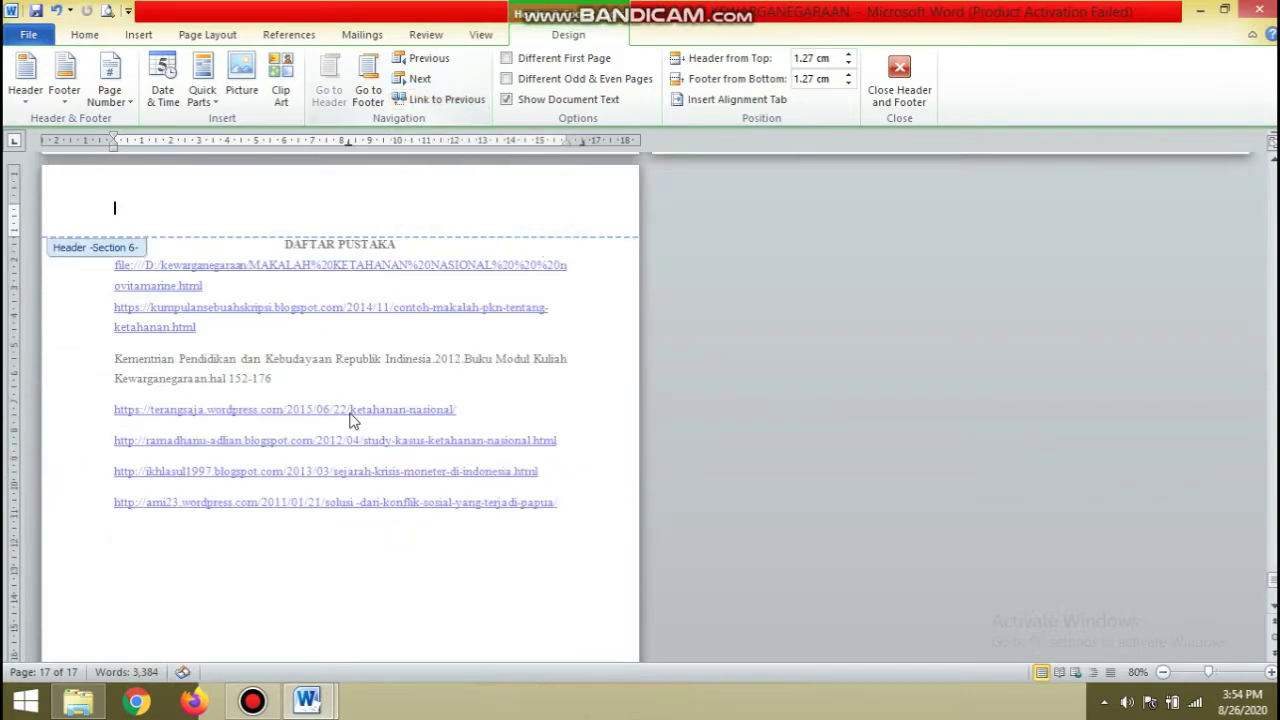
{"action": "scroll", "coordinate": [286, 569], "scroll_direction": "down", "scroll_amount": 5}
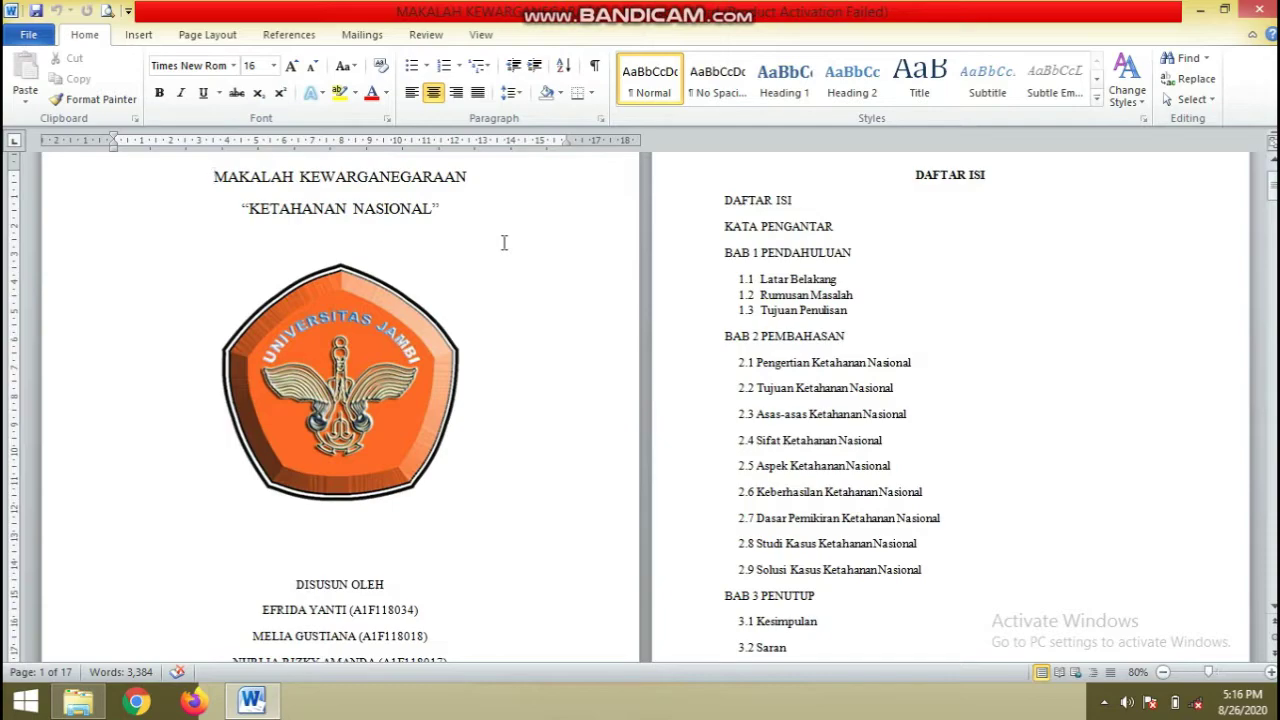
{"action": "left_click", "coordinate": [1062, 421]}
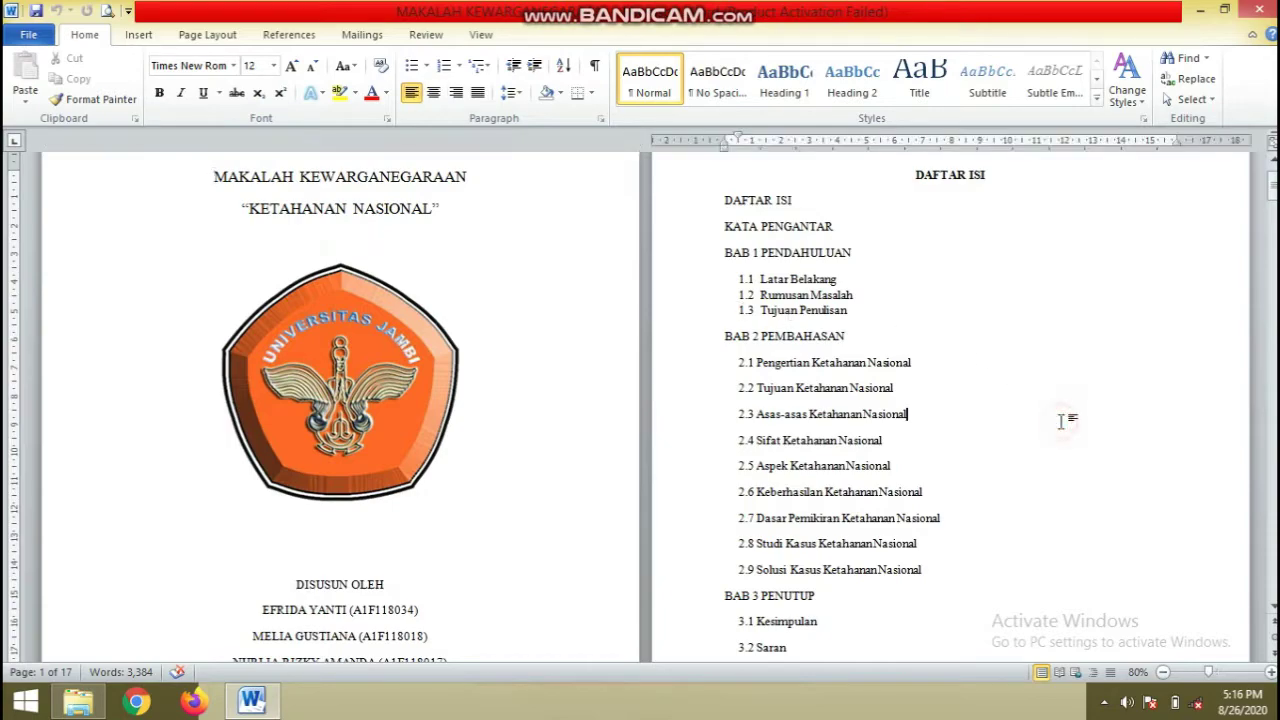
Open the DAFTAR ISI page's footer and insert a Plain Number 2 page number at the bottom of the page.
{"action": "key", "text": "Down"}
{"action": "key", "text": "Down"}
{"action": "key", "text": "Down"}
{"action": "key", "text": "Down"}
{"action": "key", "text": "Down"}
{"action": "key", "text": "Down"}
{"action": "key", "text": "Down"}
{"action": "key", "text": "Down"}
{"action": "key", "text": "Down"}
{"action": "key", "text": "Down"}
{"action": "key", "text": "Down"}
{"action": "key", "text": "Down"}
{"action": "key", "text": "Down"}
{"action": "key", "text": "Down"}
{"action": "key", "text": "Down"}
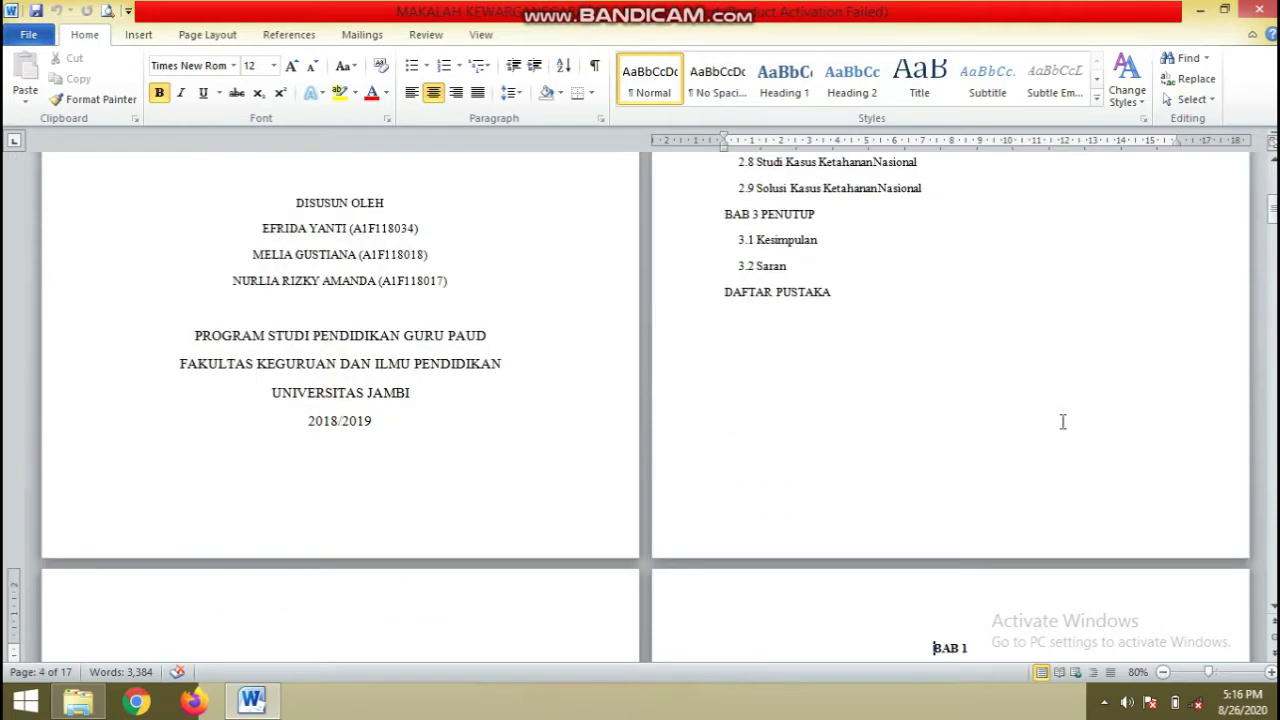
{"action": "double_click", "coordinate": [1003, 520]}
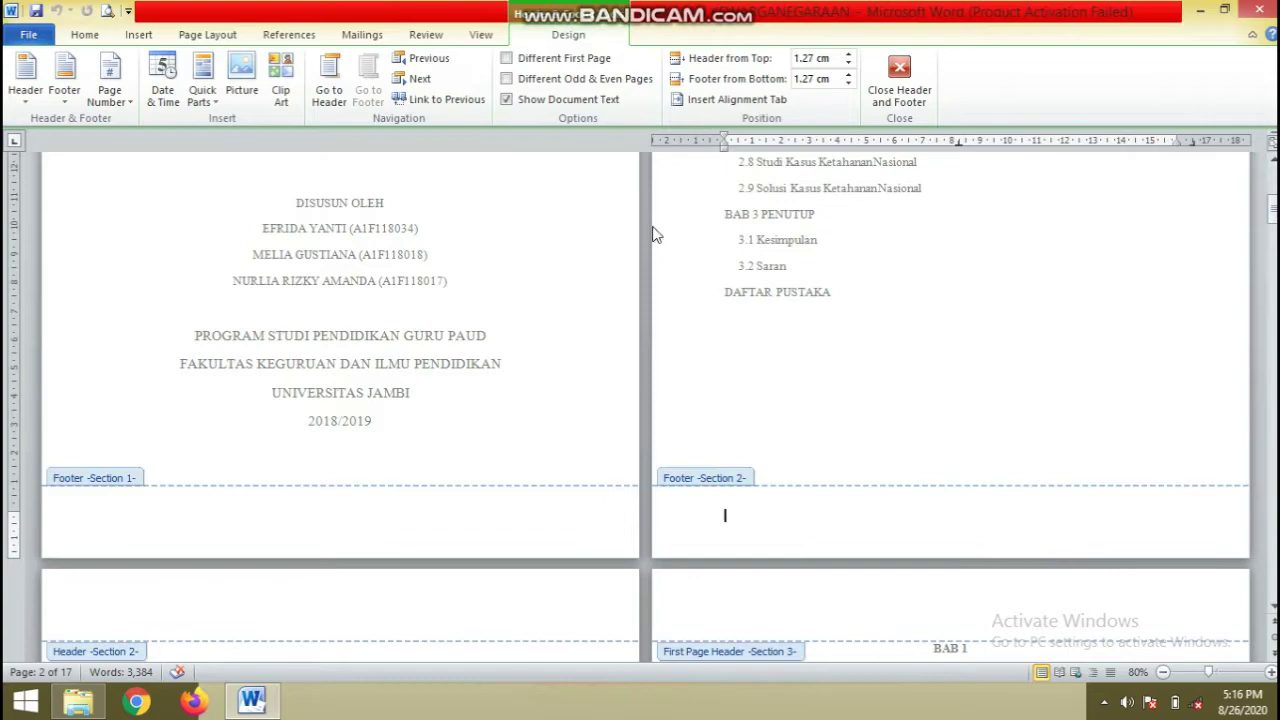
{"action": "left_click", "coordinate": [110, 92]}
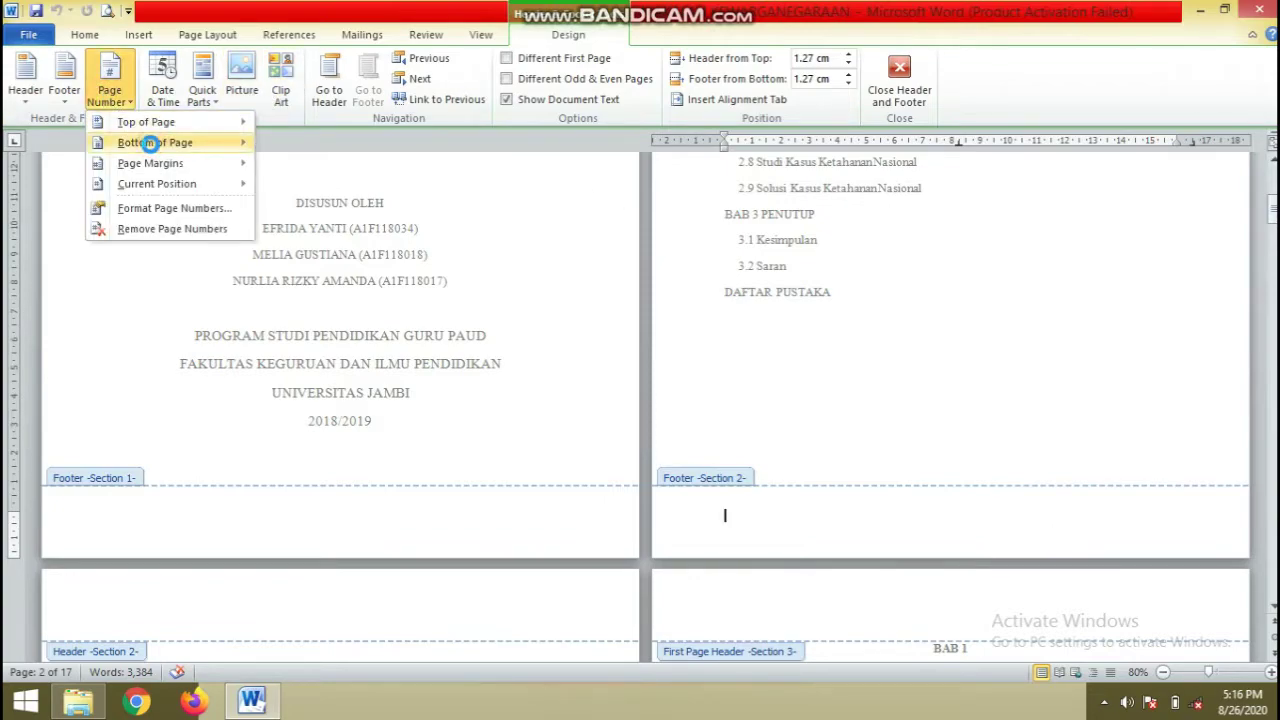
{"action": "left_click", "coordinate": [188, 148]}
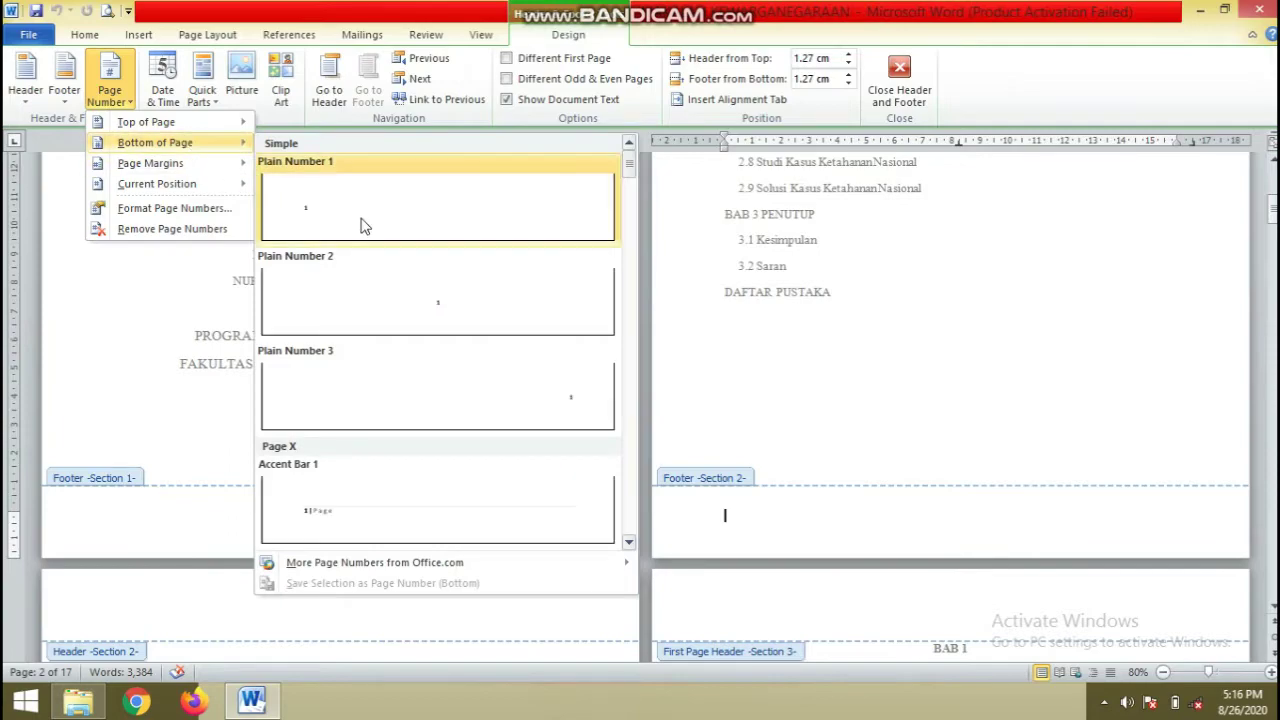
{"action": "left_click", "coordinate": [390, 302]}
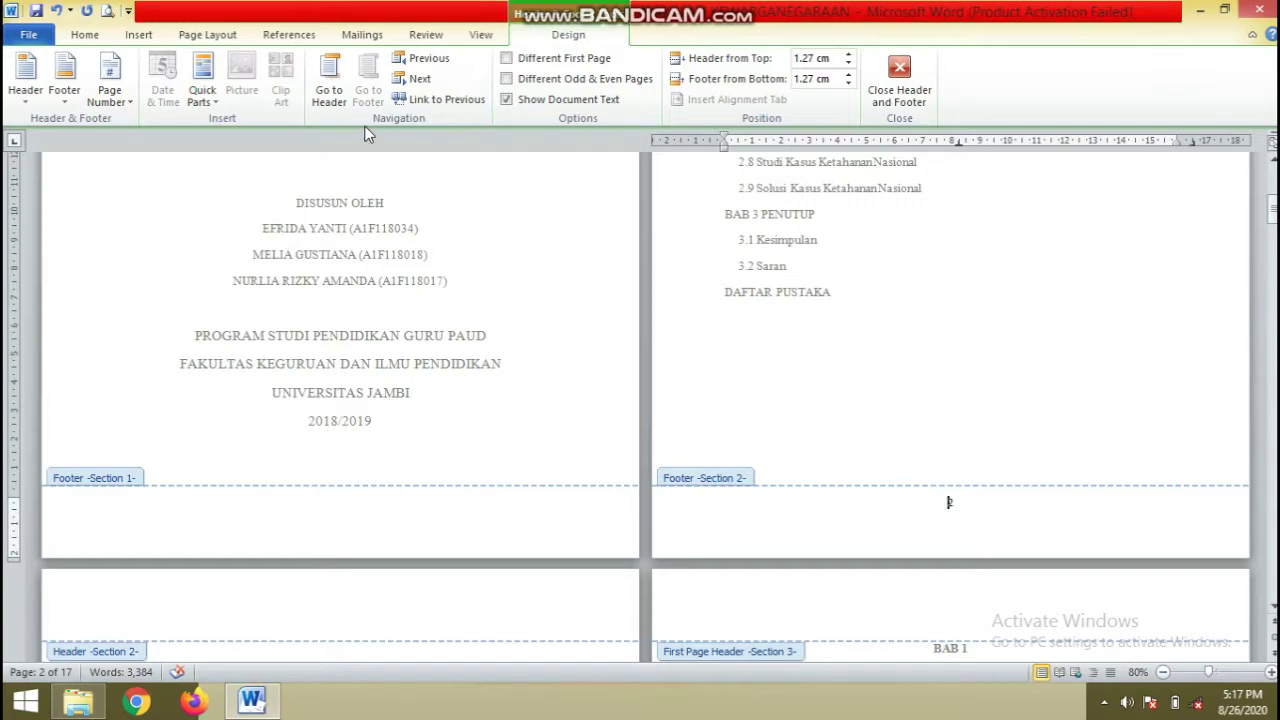
Format the DAFTAR ISI section's page numbers as I, II, III starting at 1, and close header and footer editing.
{"action": "left_click", "coordinate": [110, 75]}
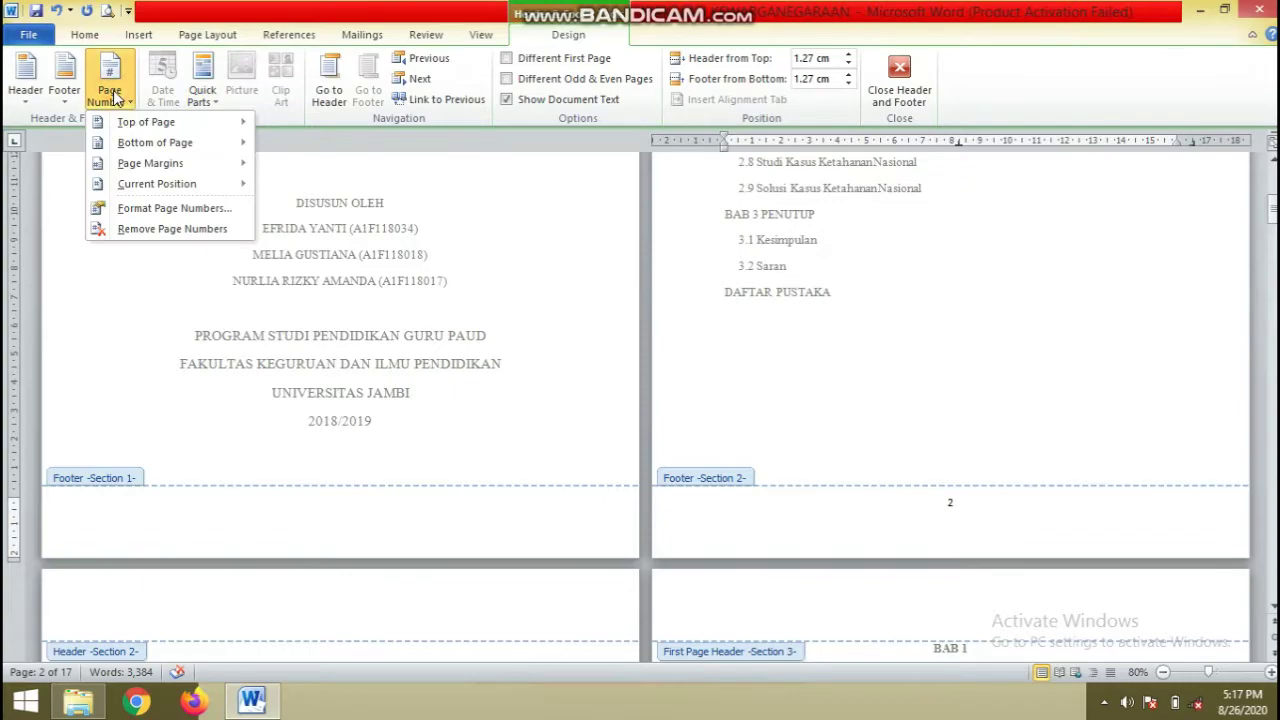
{"action": "left_click", "coordinate": [157, 209]}
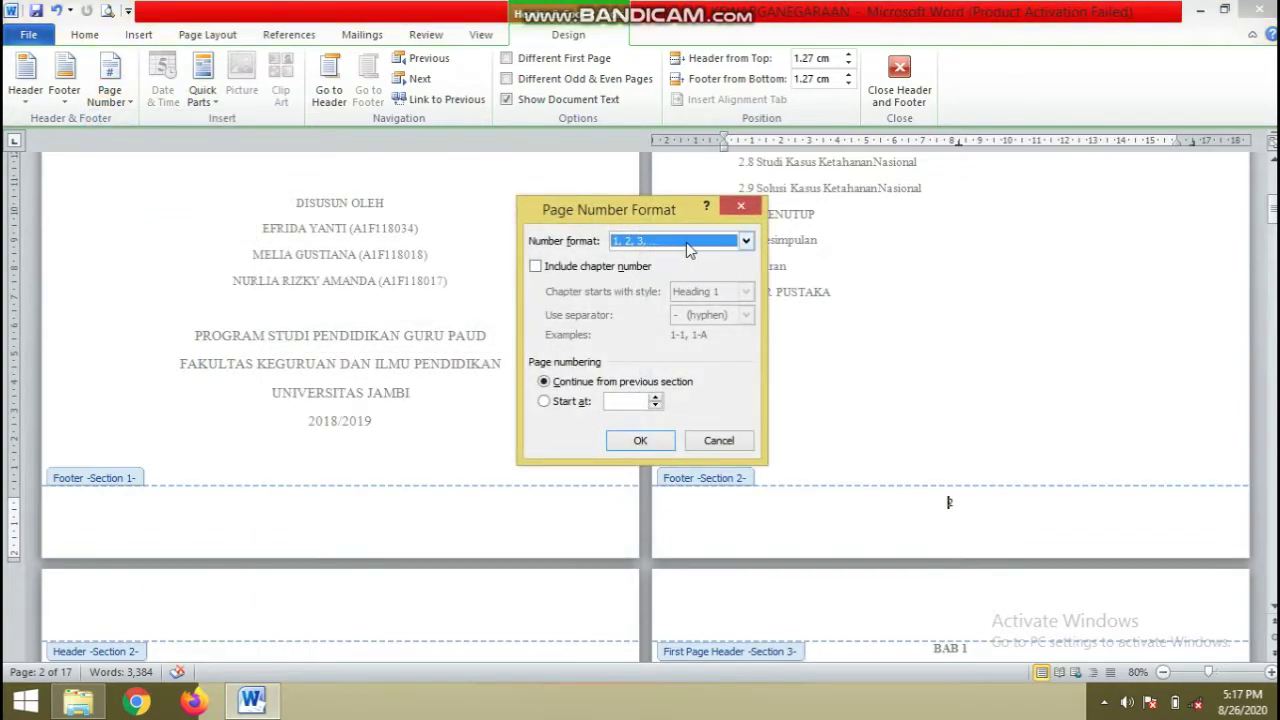
{"action": "left_click", "coordinate": [743, 241]}
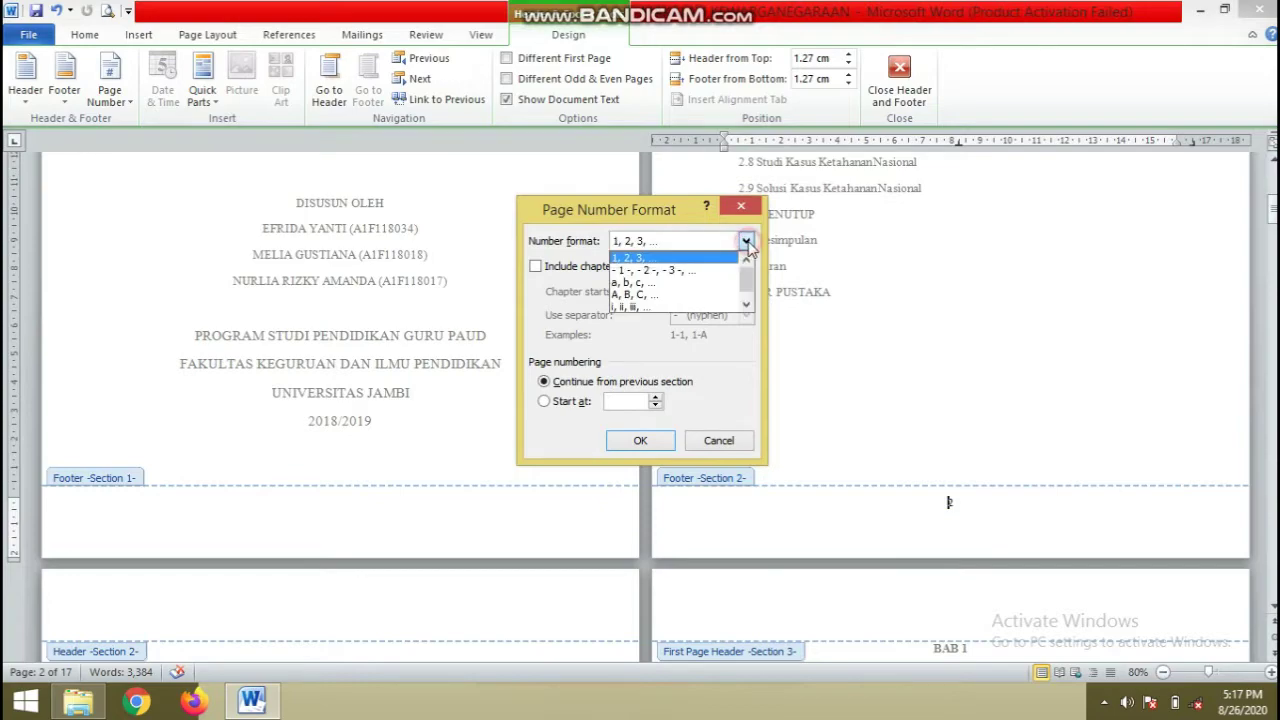
{"action": "left_click", "coordinate": [747, 307]}
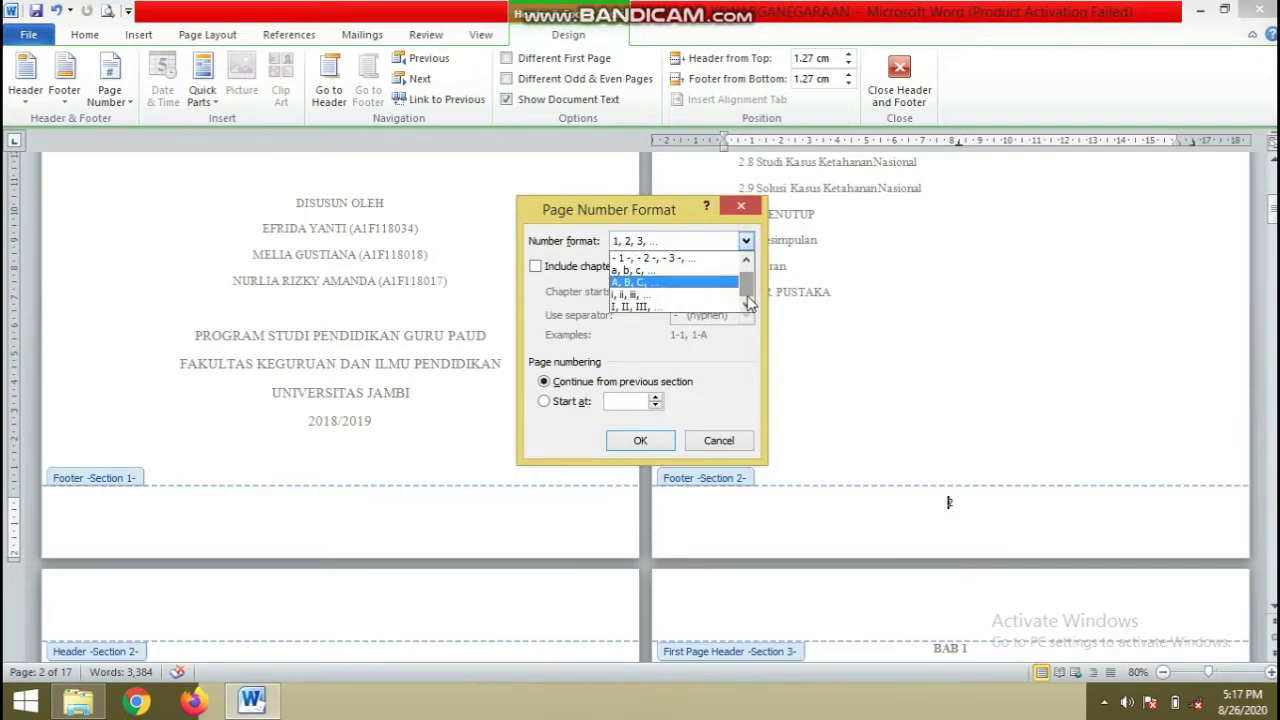
{"action": "left_click", "coordinate": [704, 308]}
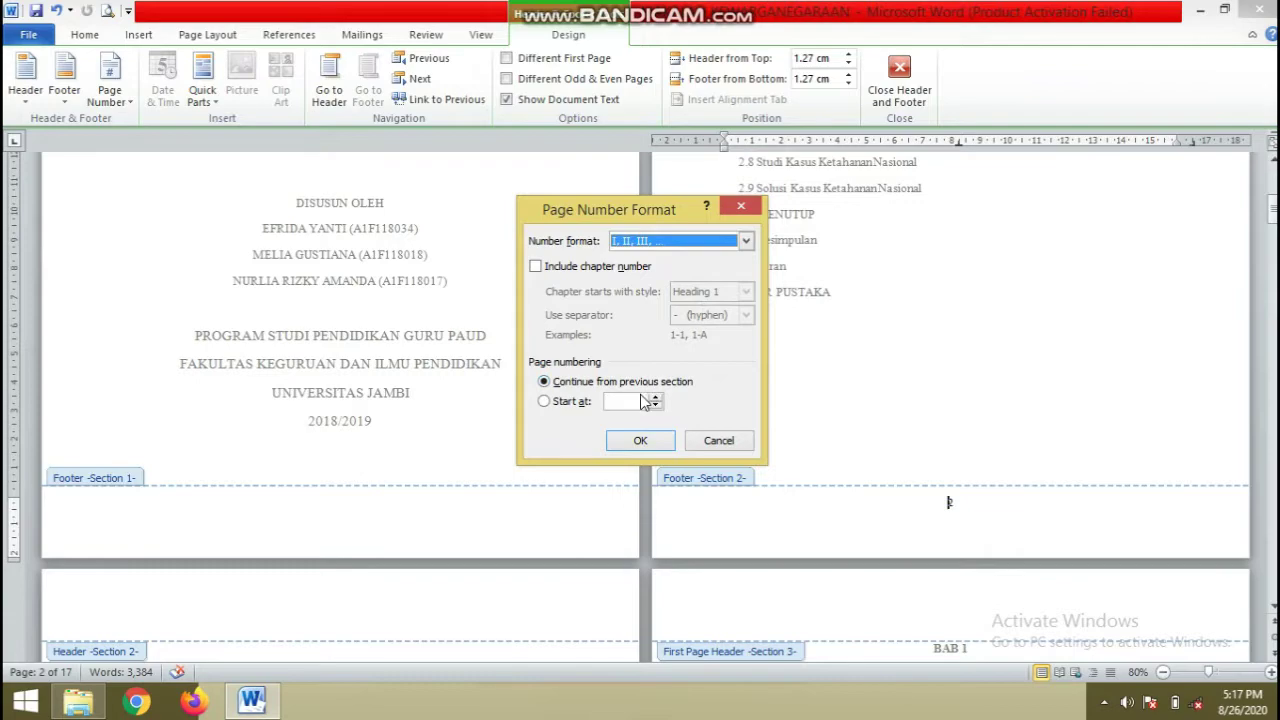
{"action": "left_click", "coordinate": [625, 401]}
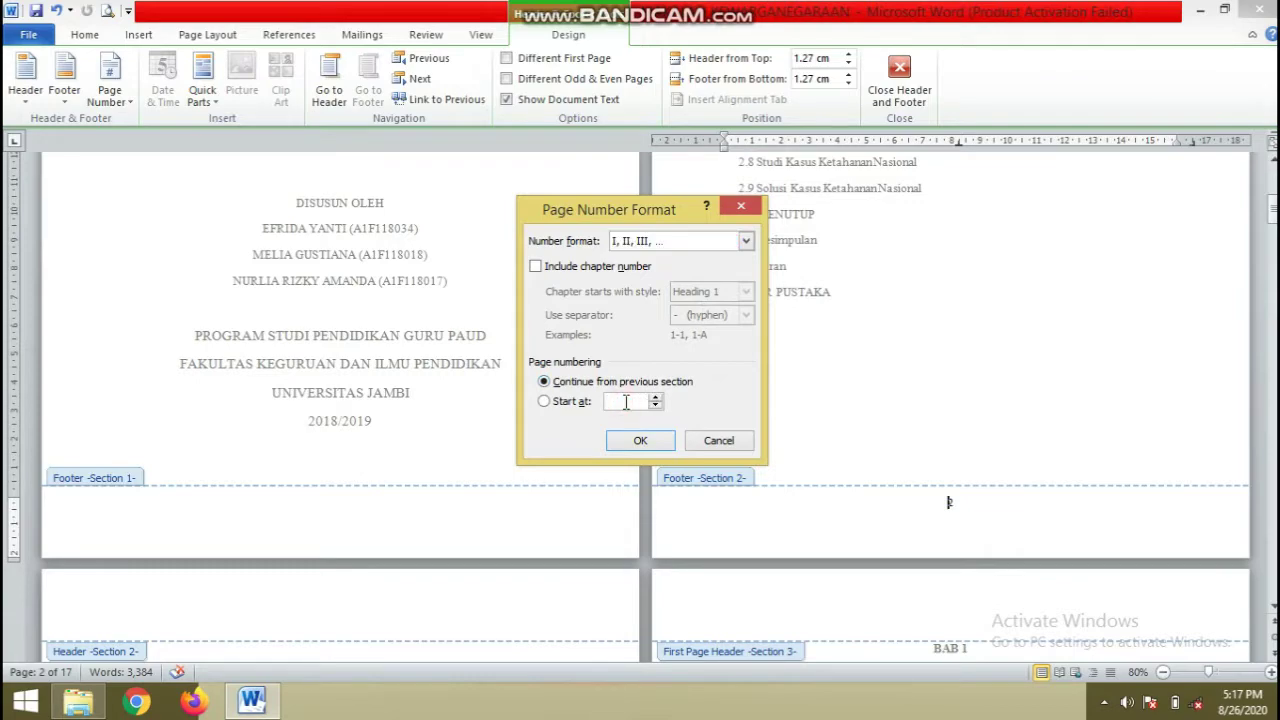
{"action": "type", "text": "1"}
{"action": "left_click", "coordinate": [636, 440]}
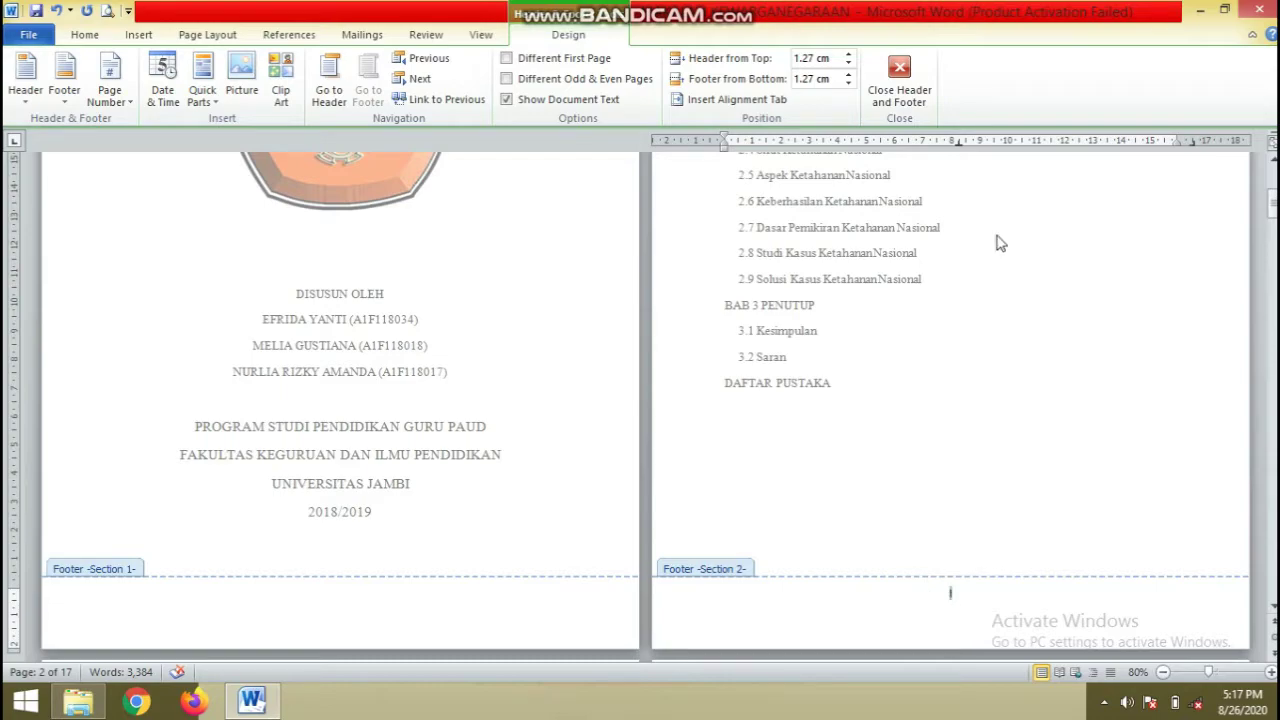
{"action": "left_click", "coordinate": [899, 75]}
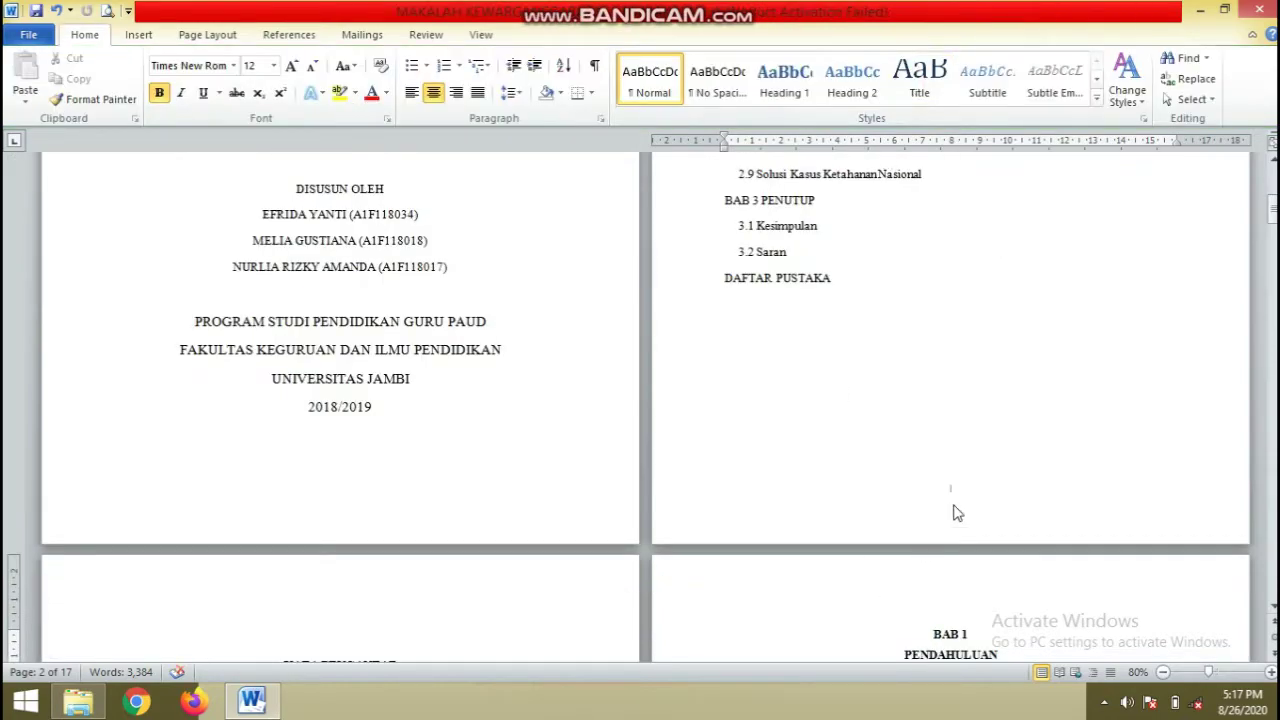
Open the first-page footer of the BAB 1 section and insert a Plain Number 2 page number at the bottom.
{"action": "scroll", "coordinate": [912, 452], "scroll_direction": "down", "scroll_amount": 5}
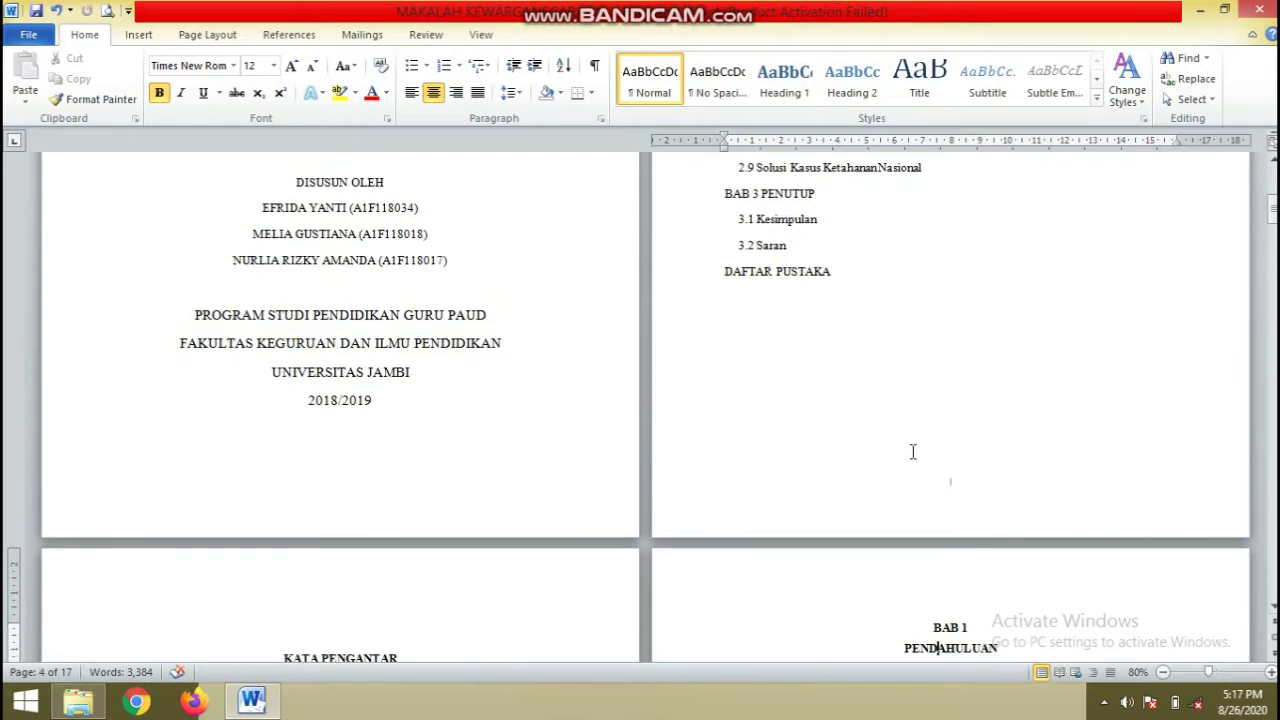
{"action": "scroll", "coordinate": [912, 452], "scroll_direction": "down", "scroll_amount": 10}
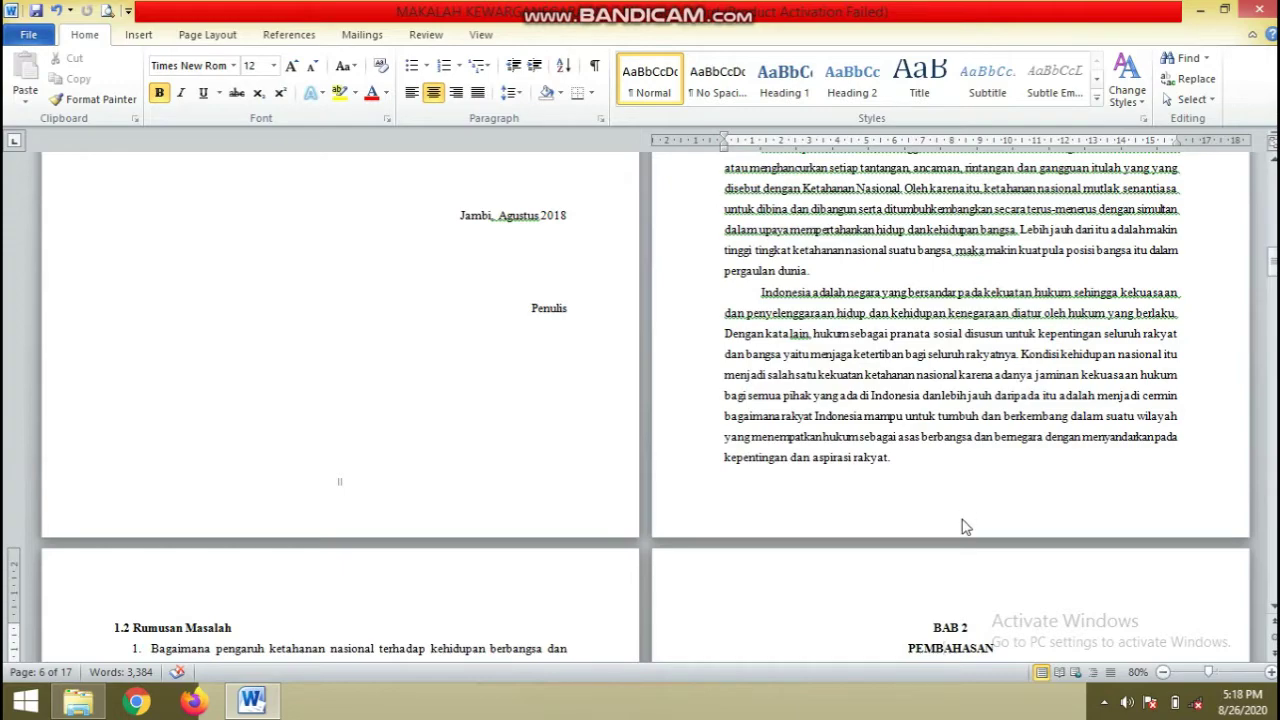
{"action": "double_click", "coordinate": [961, 518]}
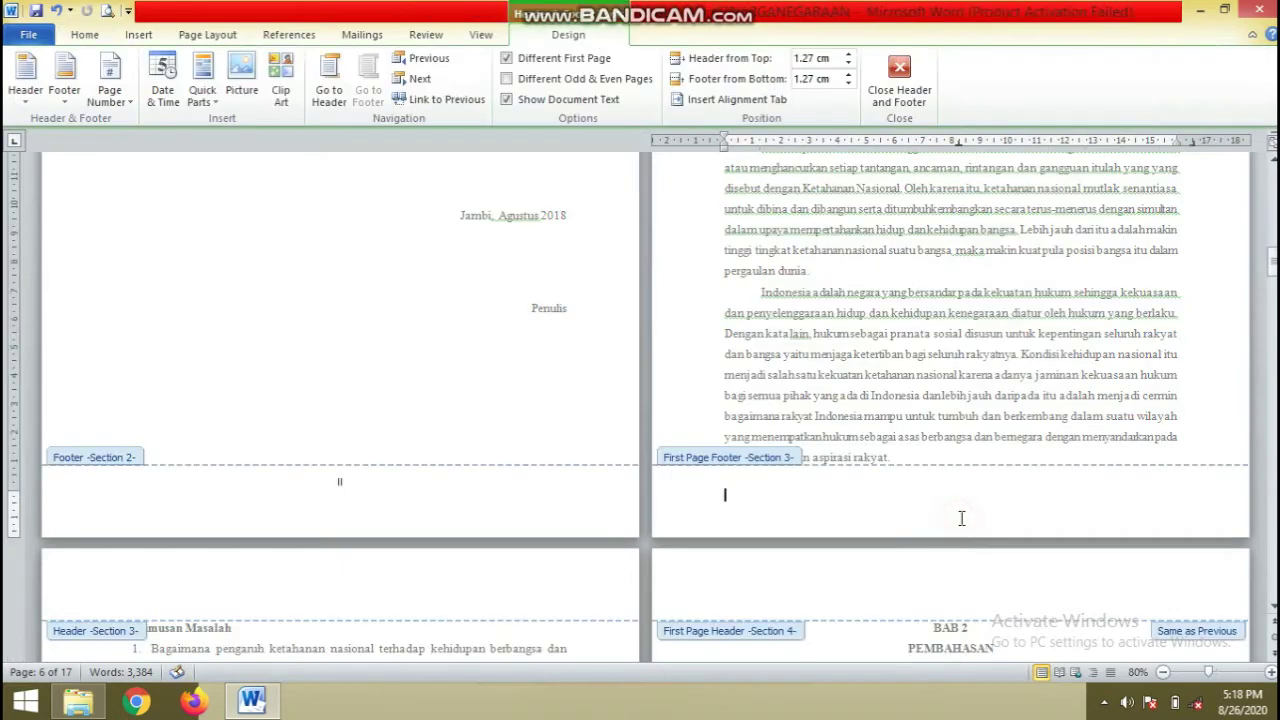
{"action": "left_click", "coordinate": [126, 102]}
{"action": "mouse_move", "coordinate": [145, 150]}
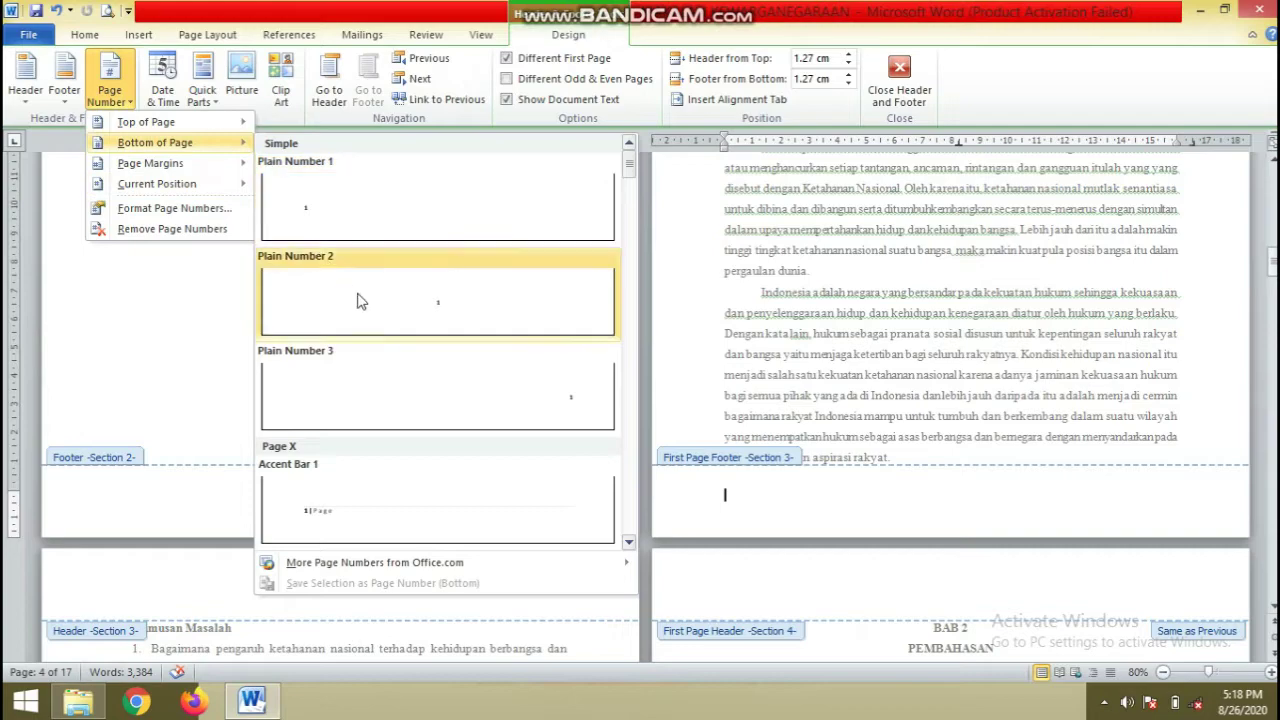
{"action": "left_click", "coordinate": [382, 316]}
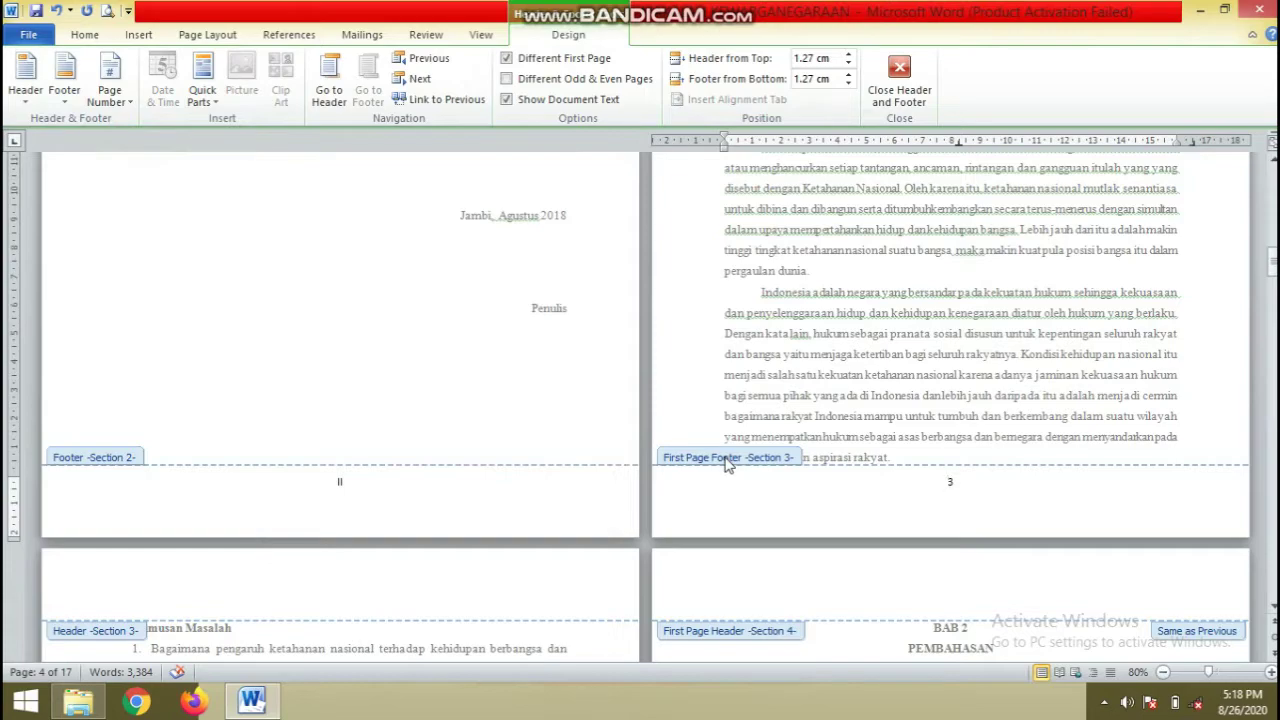
Set the BAB 1 section's page numbering to start at 1, and close header and footer editing.
{"action": "left_click", "coordinate": [120, 95]}
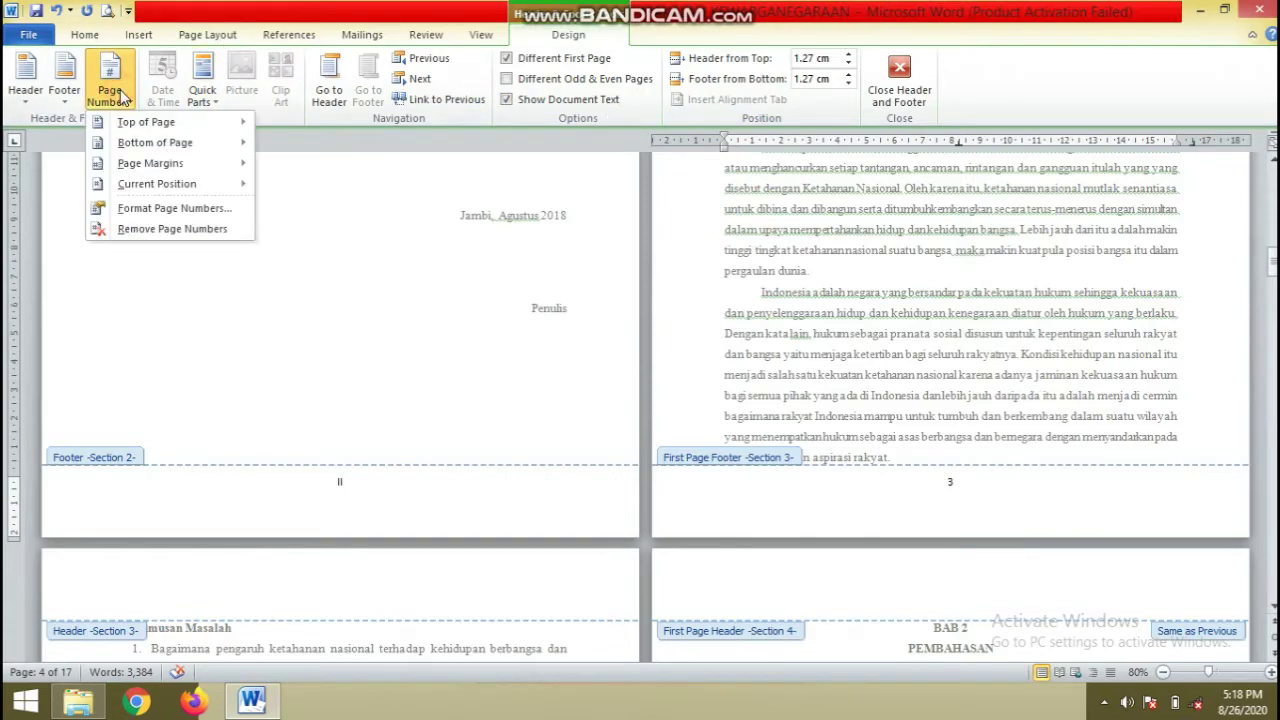
{"action": "left_click", "coordinate": [141, 210]}
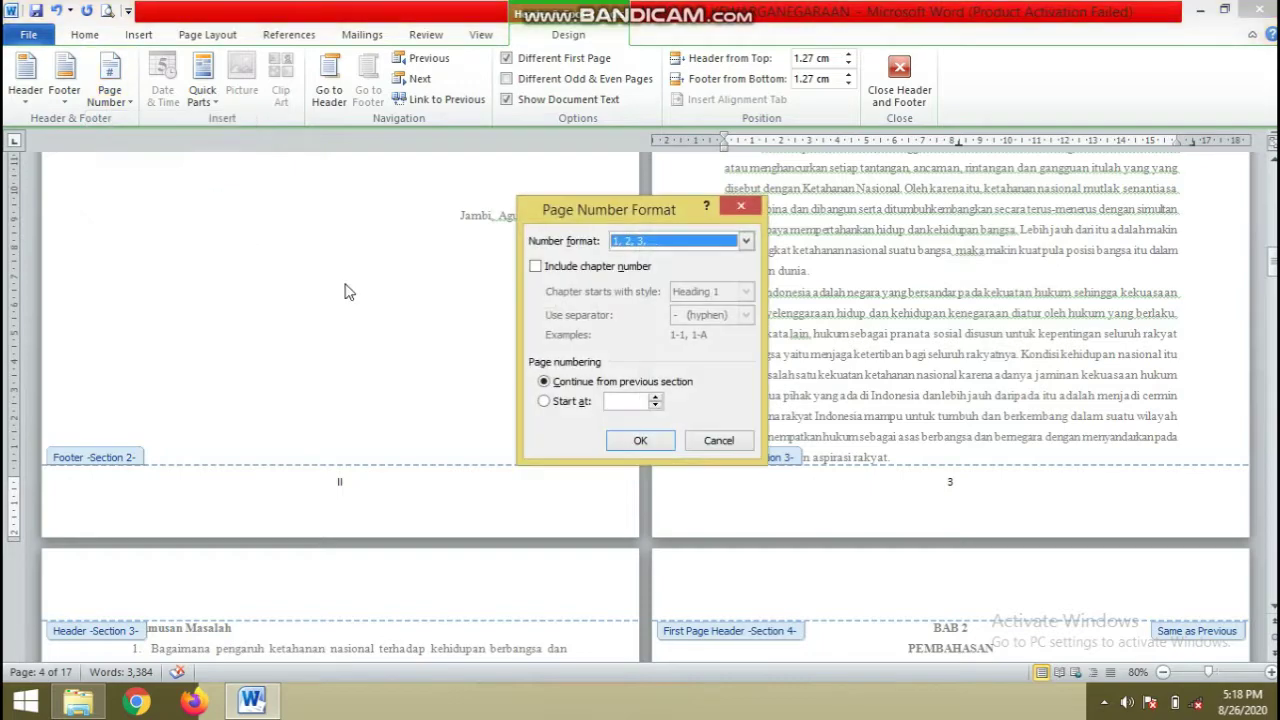
{"action": "left_click", "coordinate": [636, 402]}
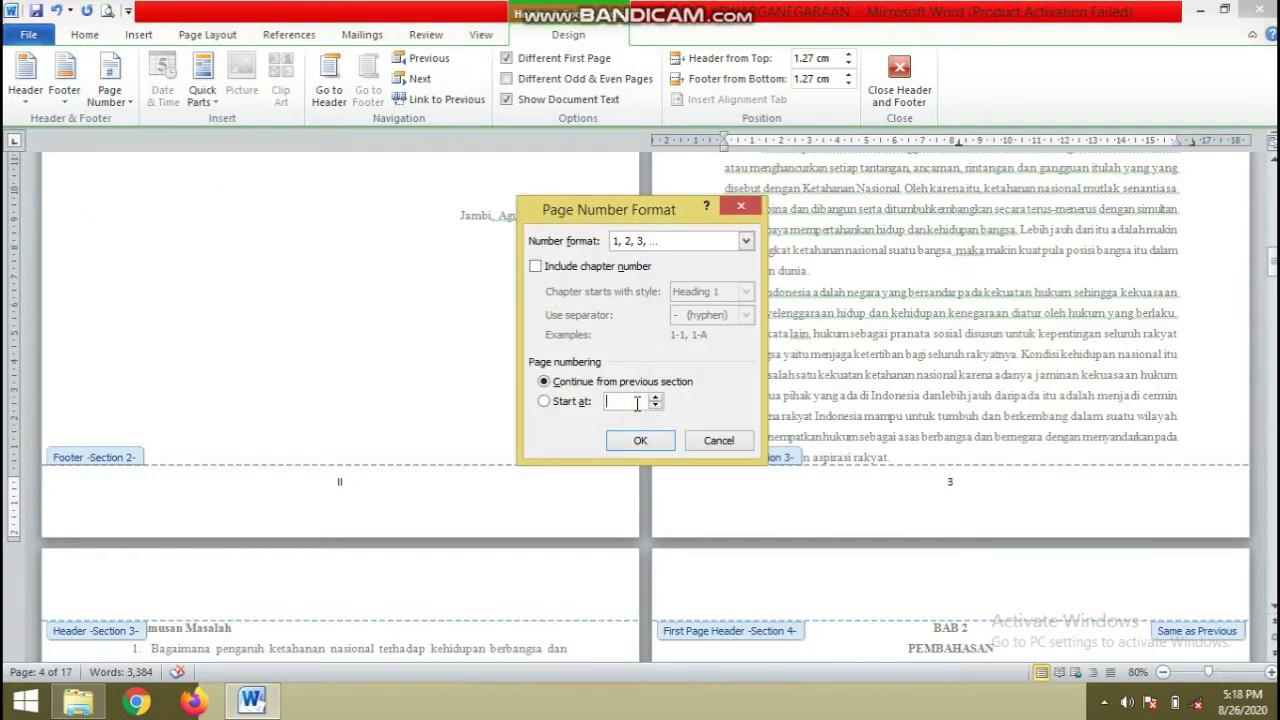
{"action": "type", "text": "1"}
{"action": "left_click", "coordinate": [640, 440]}
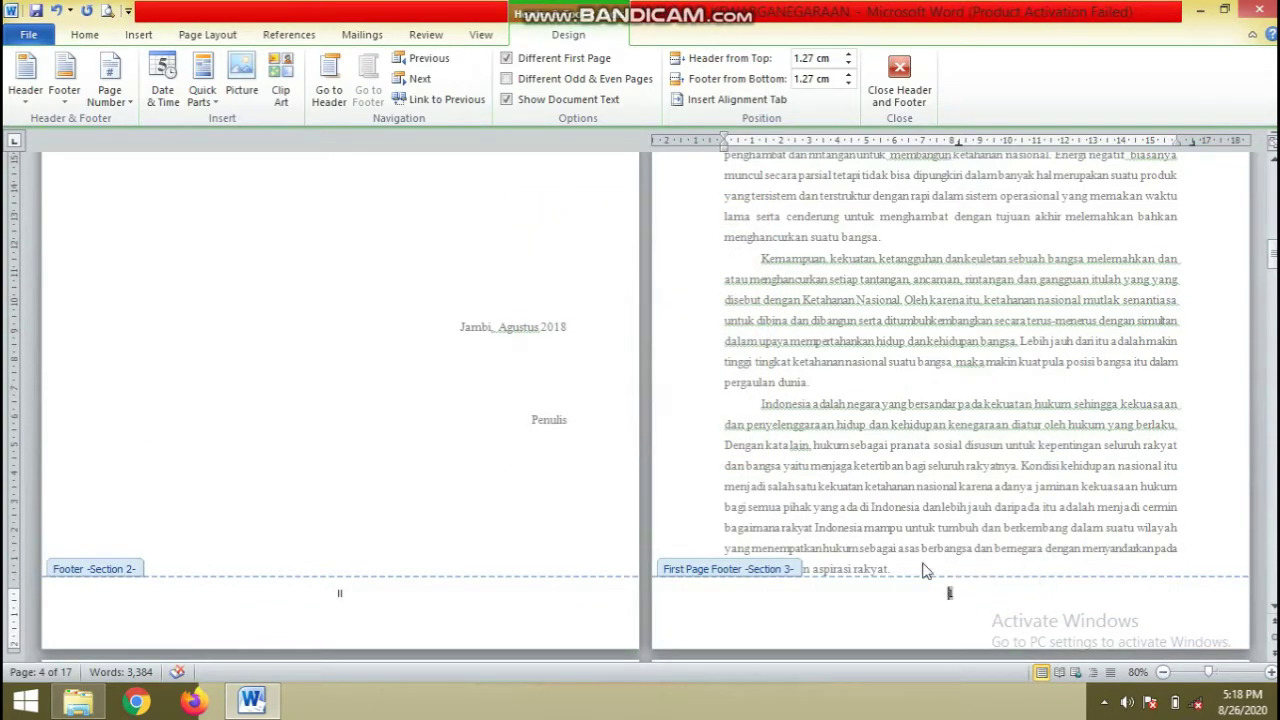
{"action": "left_click", "coordinate": [926, 102]}
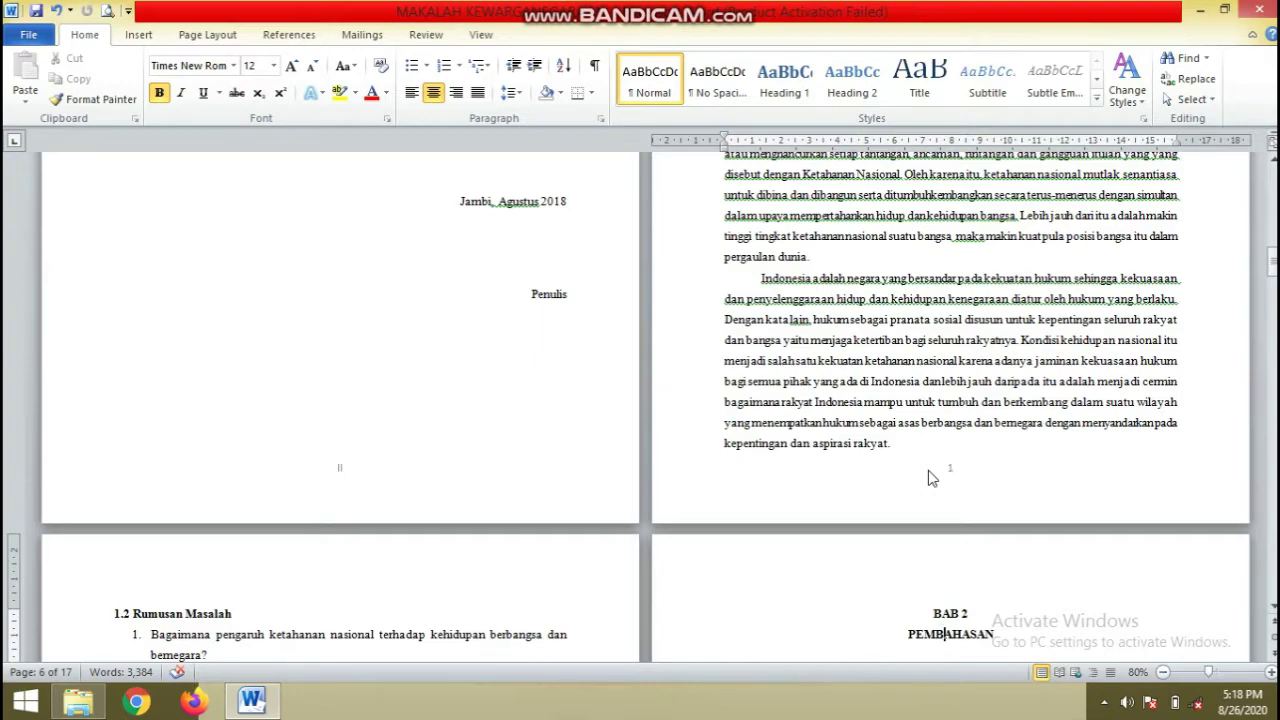
Add a Plain Number 3 page number at the top of the 1.2 Rumusan Masalah page, and close header and footer editing.
{"action": "key", "text": "Page_Down"}
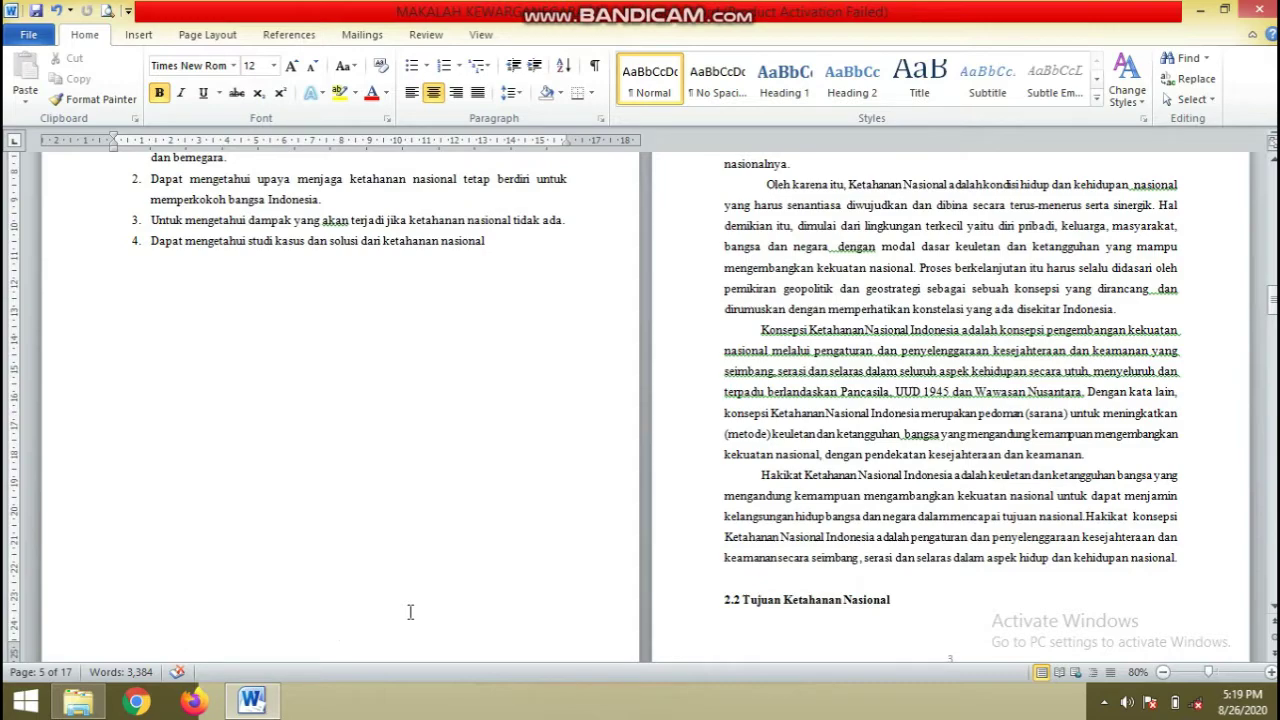
{"action": "scroll", "coordinate": [365, 650], "scroll_direction": "down", "scroll_amount": 3}
{"action": "left_click", "coordinate": [340, 648]}
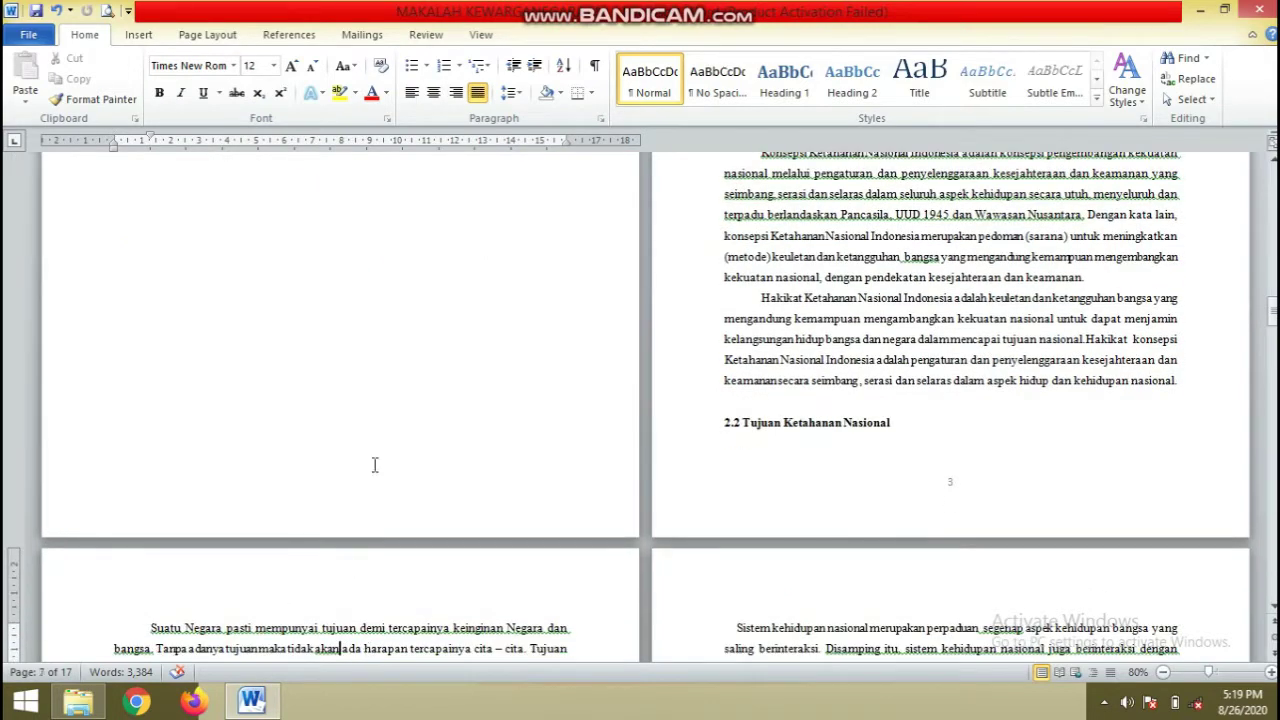
{"action": "double_click", "coordinate": [373, 507]}
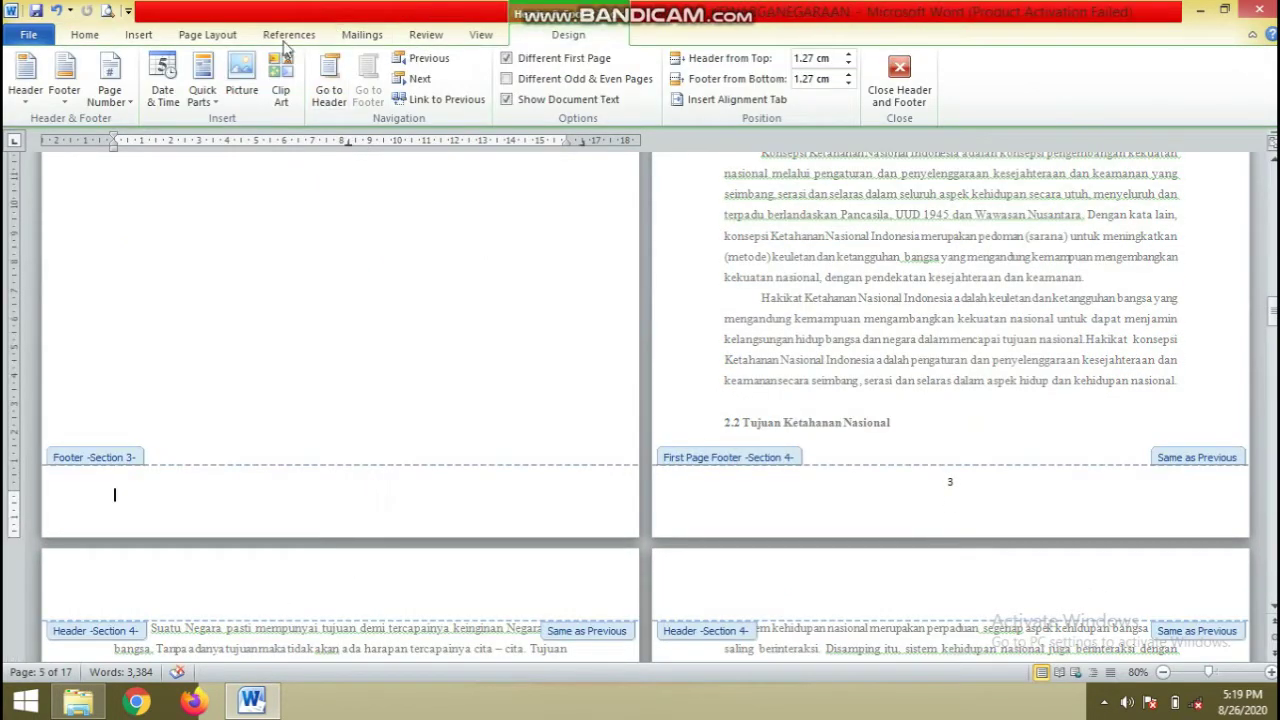
{"action": "left_click", "coordinate": [110, 85]}
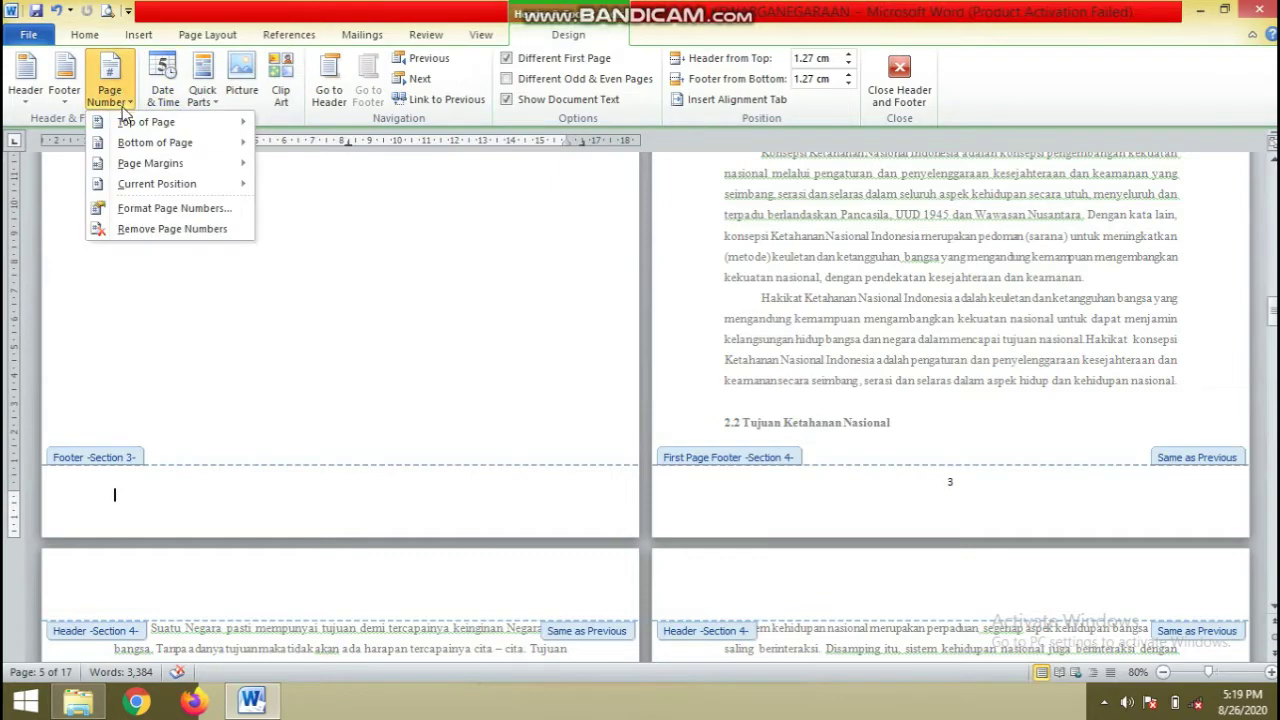
{"action": "mouse_move", "coordinate": [152, 130]}
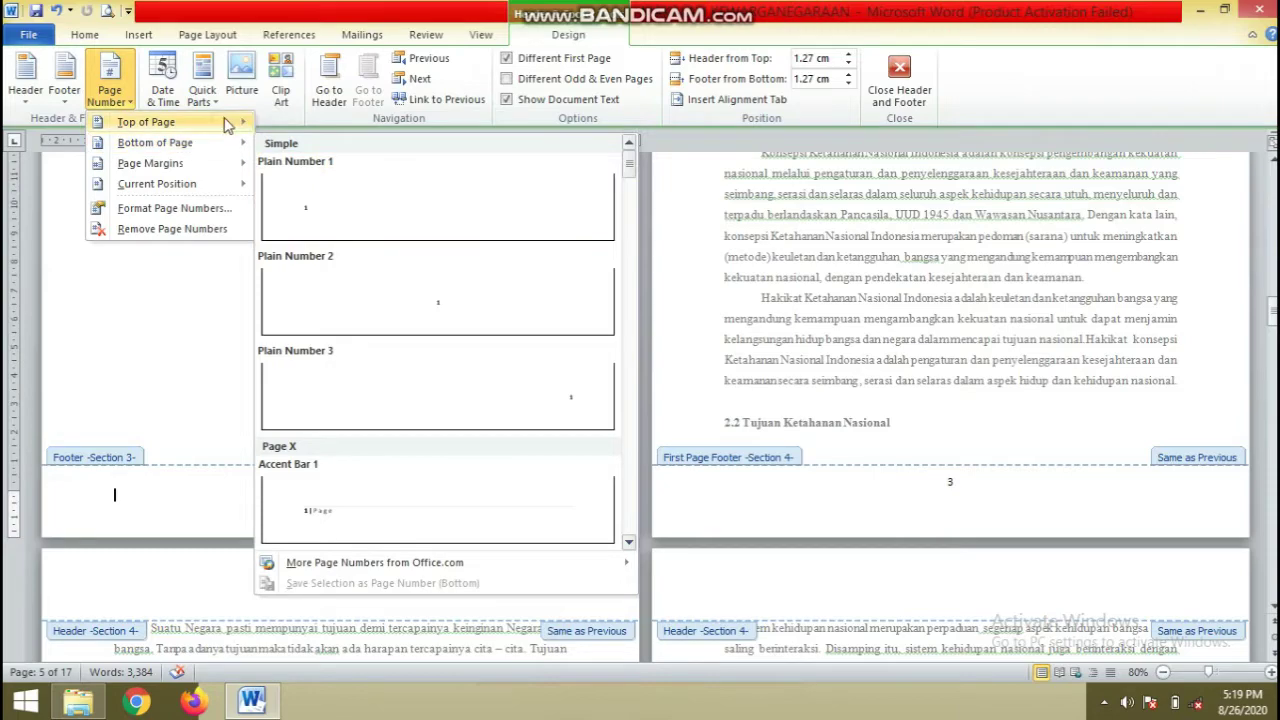
{"action": "mouse_move", "coordinate": [227, 123]}
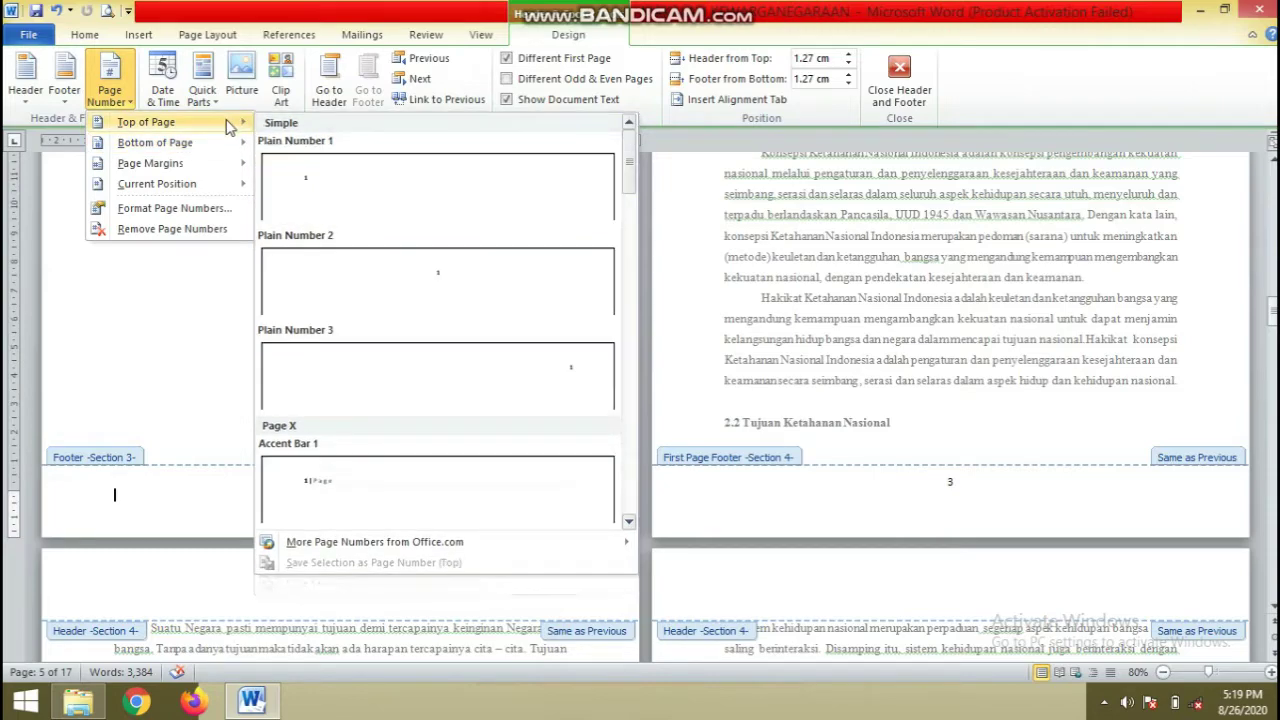
{"action": "left_click", "coordinate": [422, 378]}
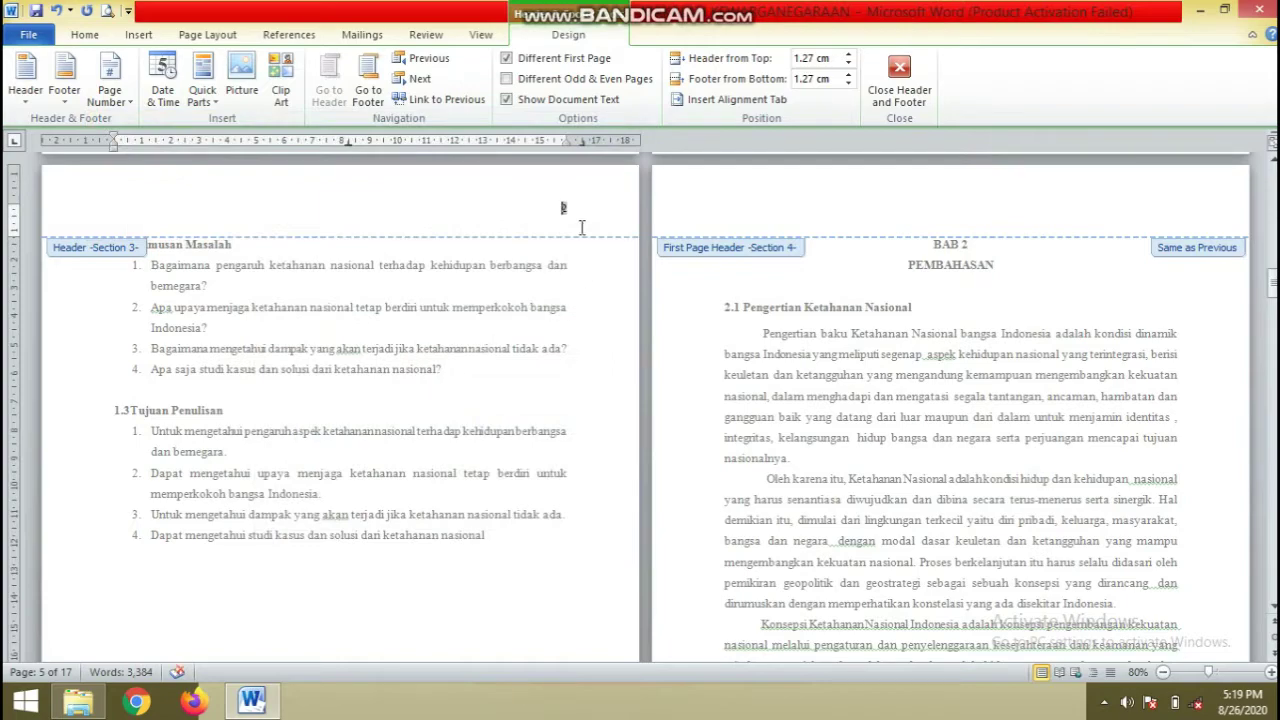
{"action": "left_click", "coordinate": [880, 80]}
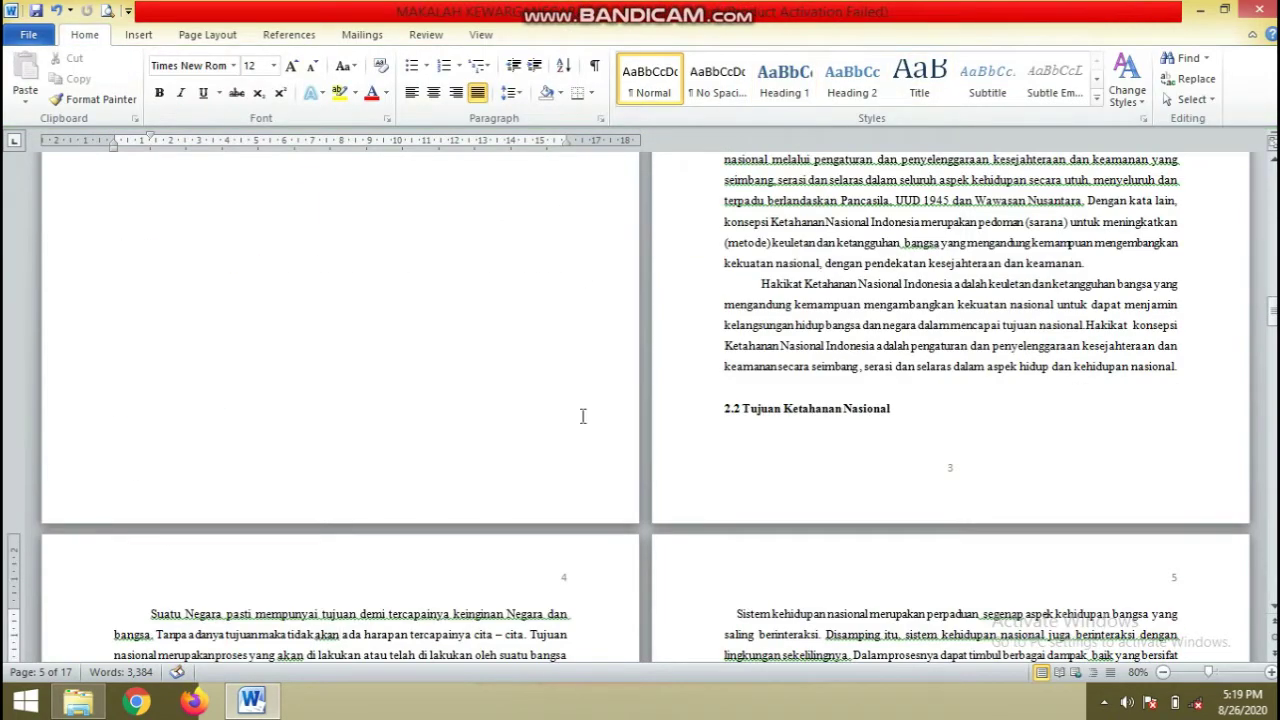
Examine the page number placement and sequence across the BAB 1 and BAB 2 pages.
{"action": "scroll", "coordinate": [575, 423], "scroll_direction": "up", "scroll_amount": 6}
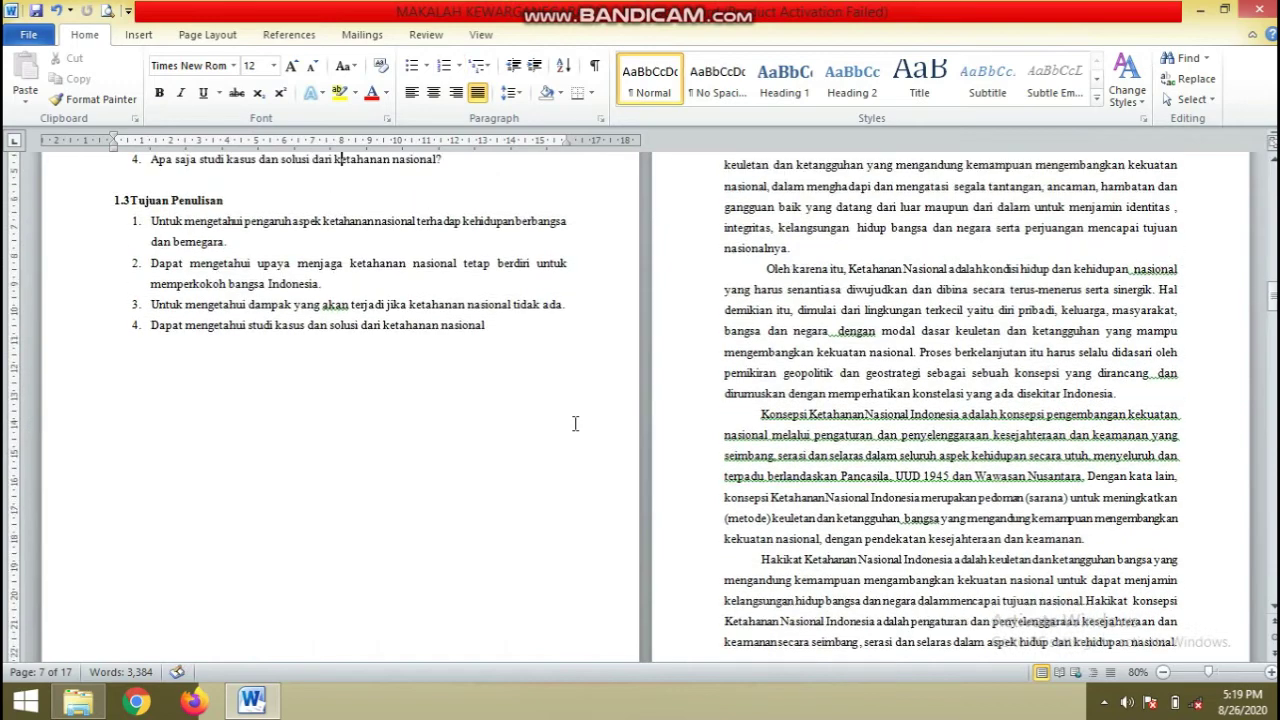
{"action": "scroll", "coordinate": [575, 423], "scroll_direction": "up", "scroll_amount": 3}
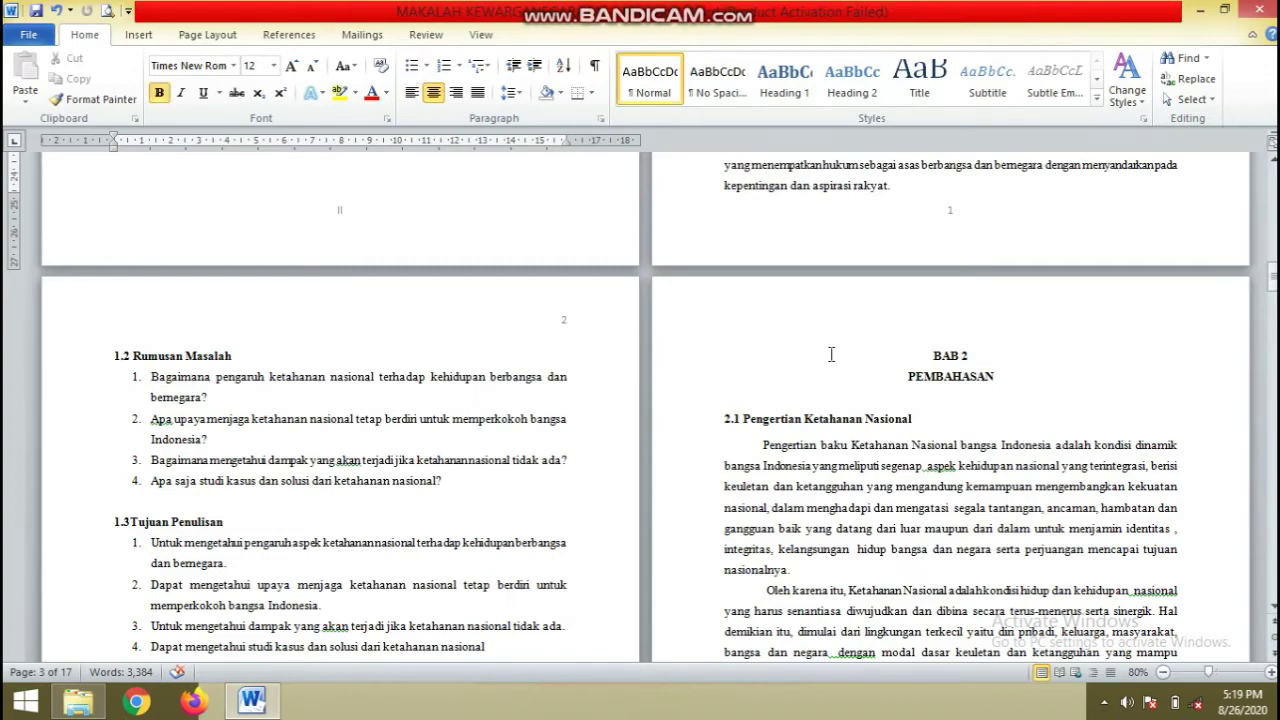
{"action": "left_click", "coordinate": [934, 432]}
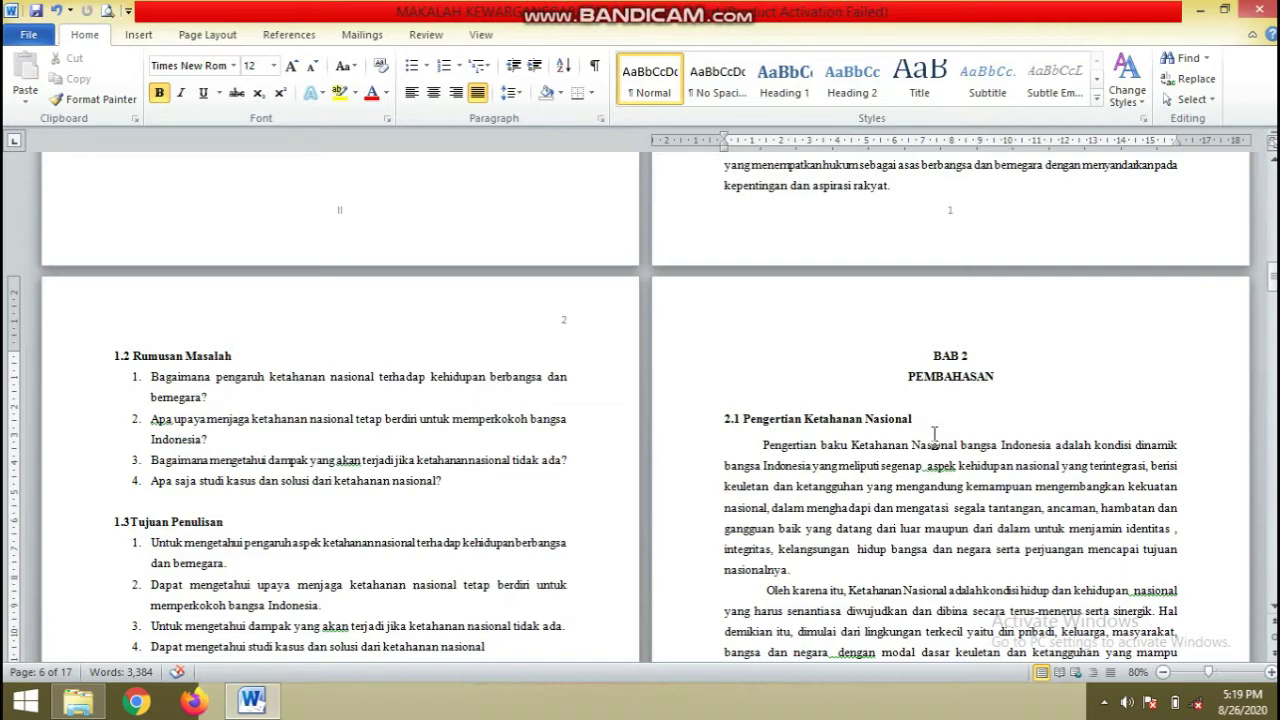
{"action": "left_click", "coordinate": [934, 437]}
{"action": "scroll", "coordinate": [934, 437], "scroll_direction": "down", "scroll_amount": 10}
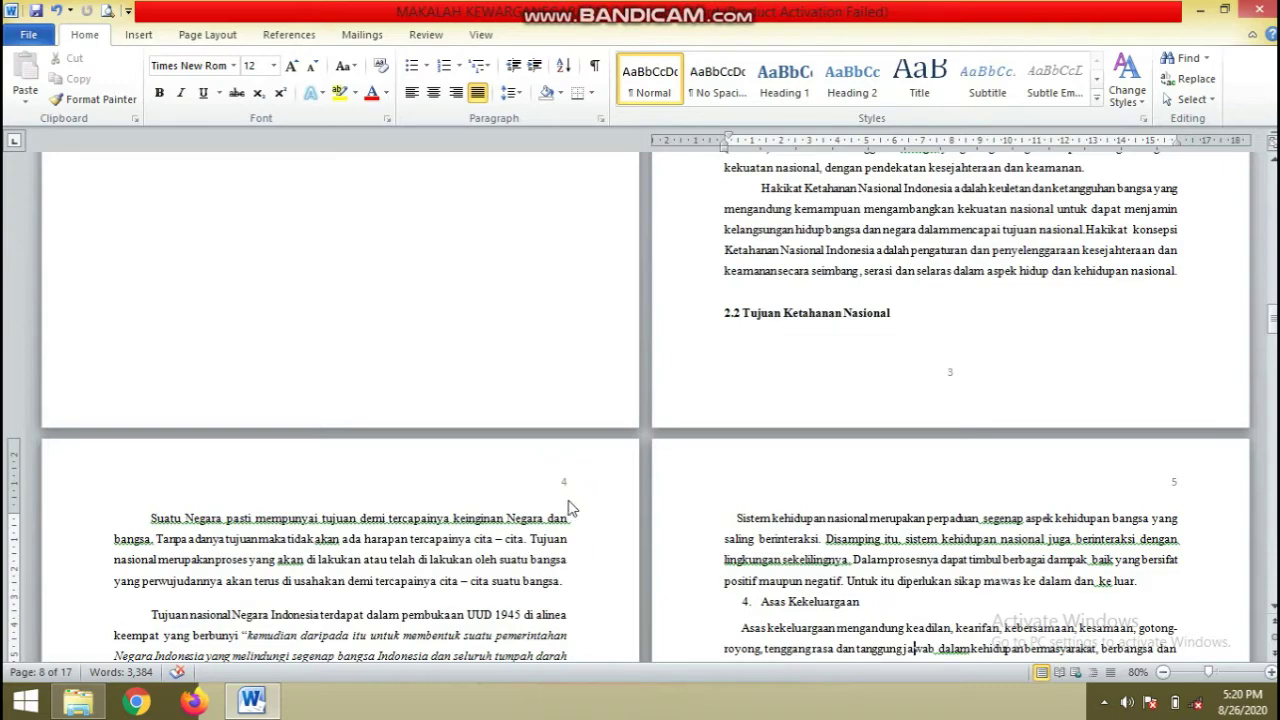
Examine the page number placement and sequence across the remaining BAB 2 pages up to BAB 3.
{"action": "scroll", "coordinate": [570, 505], "scroll_direction": "down", "scroll_amount": 6}
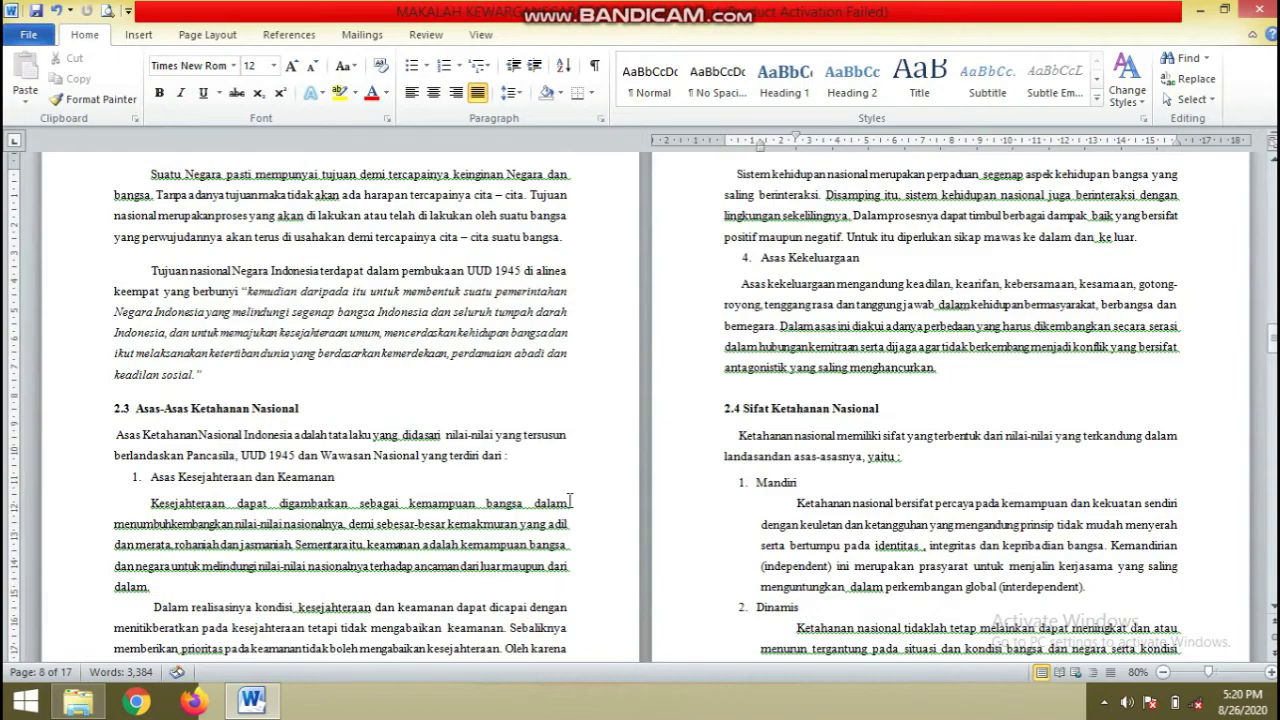
{"action": "scroll", "coordinate": [570, 500], "scroll_direction": "down", "scroll_amount": 1}
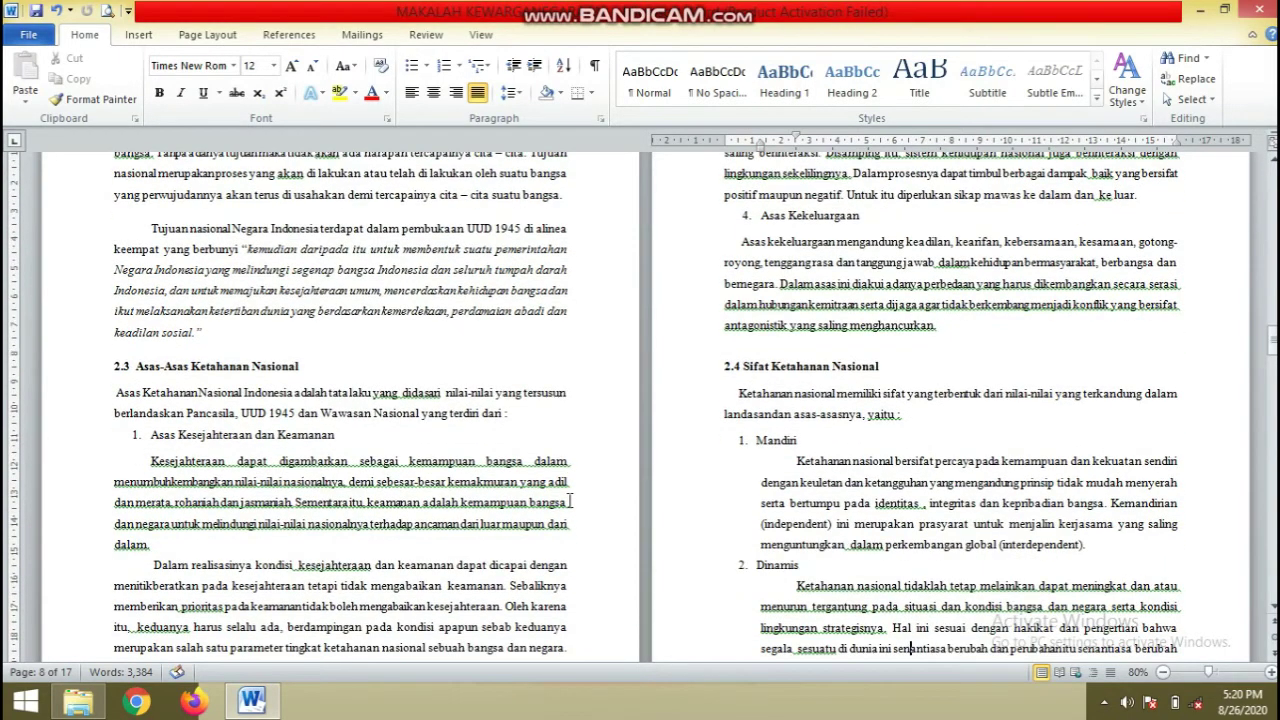
{"action": "scroll", "coordinate": [570, 500], "scroll_direction": "down", "scroll_amount": 15}
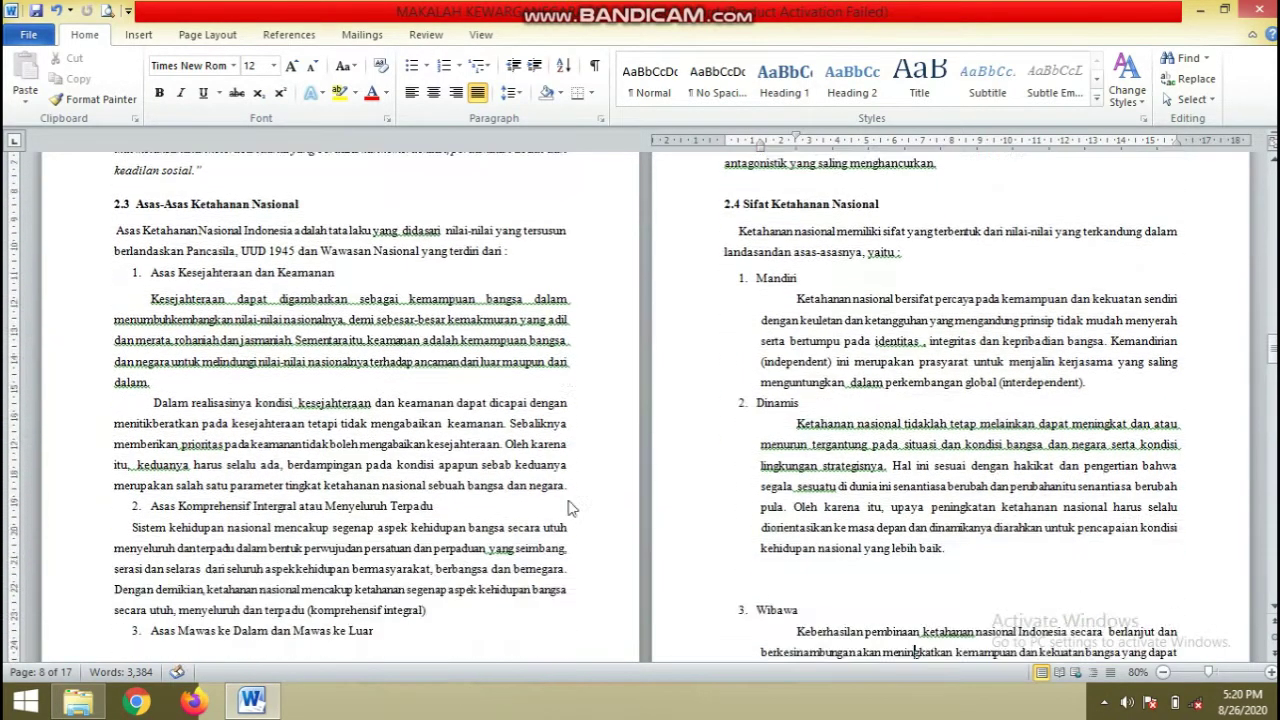
{"action": "scroll", "coordinate": [570, 500], "scroll_direction": "down", "scroll_amount": 10}
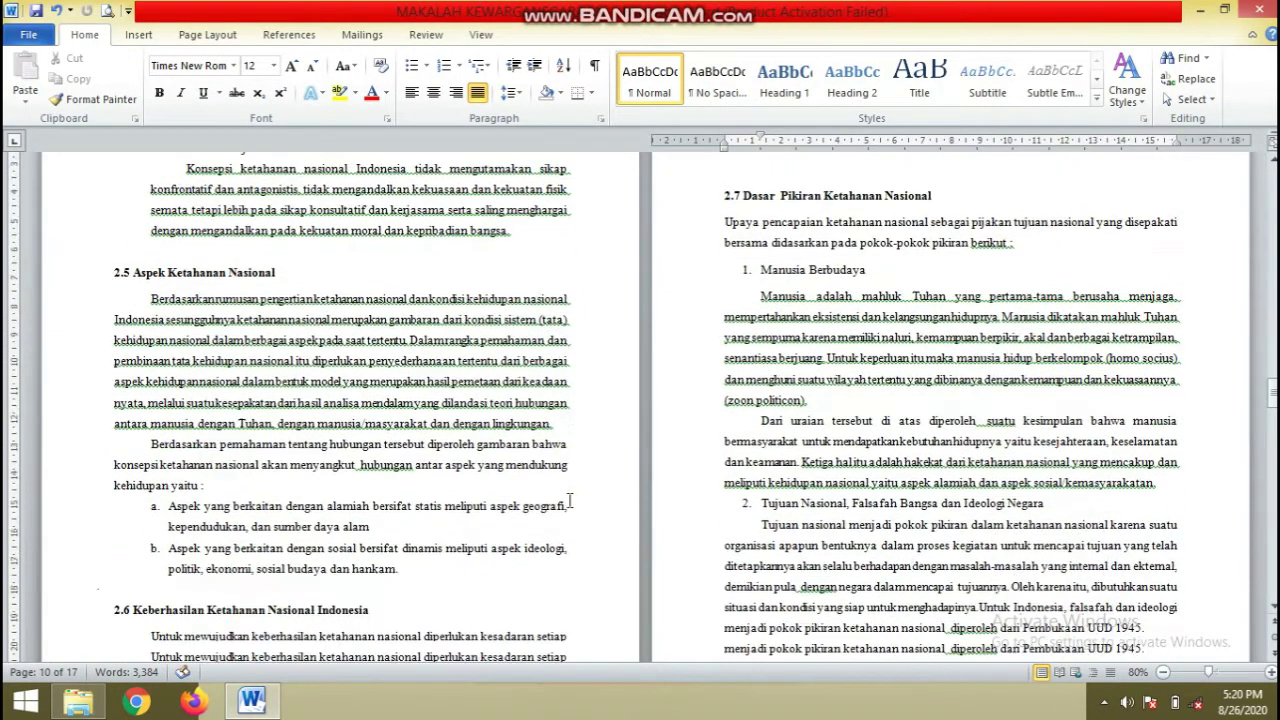
{"action": "scroll", "coordinate": [570, 500], "scroll_direction": "down", "scroll_amount": 3}
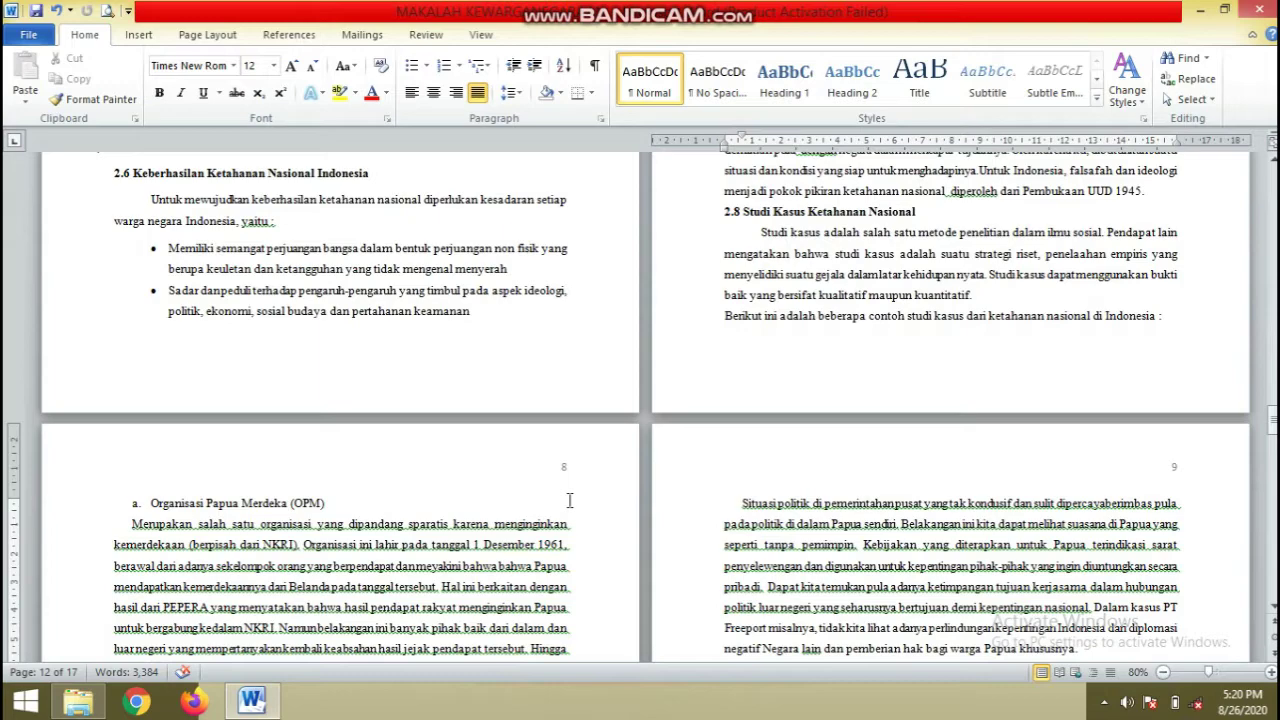
{"action": "scroll", "coordinate": [569, 500], "scroll_direction": "down", "scroll_amount": 1}
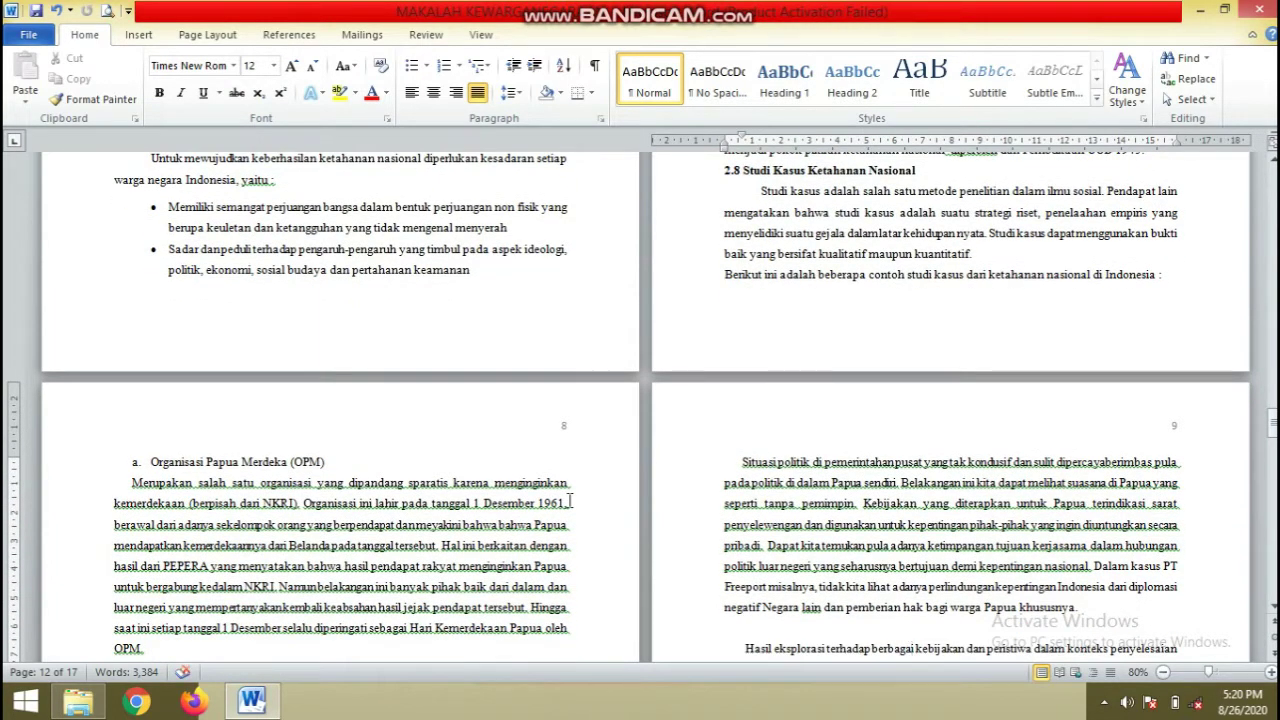
{"action": "scroll", "coordinate": [569, 500], "scroll_direction": "down", "scroll_amount": 10}
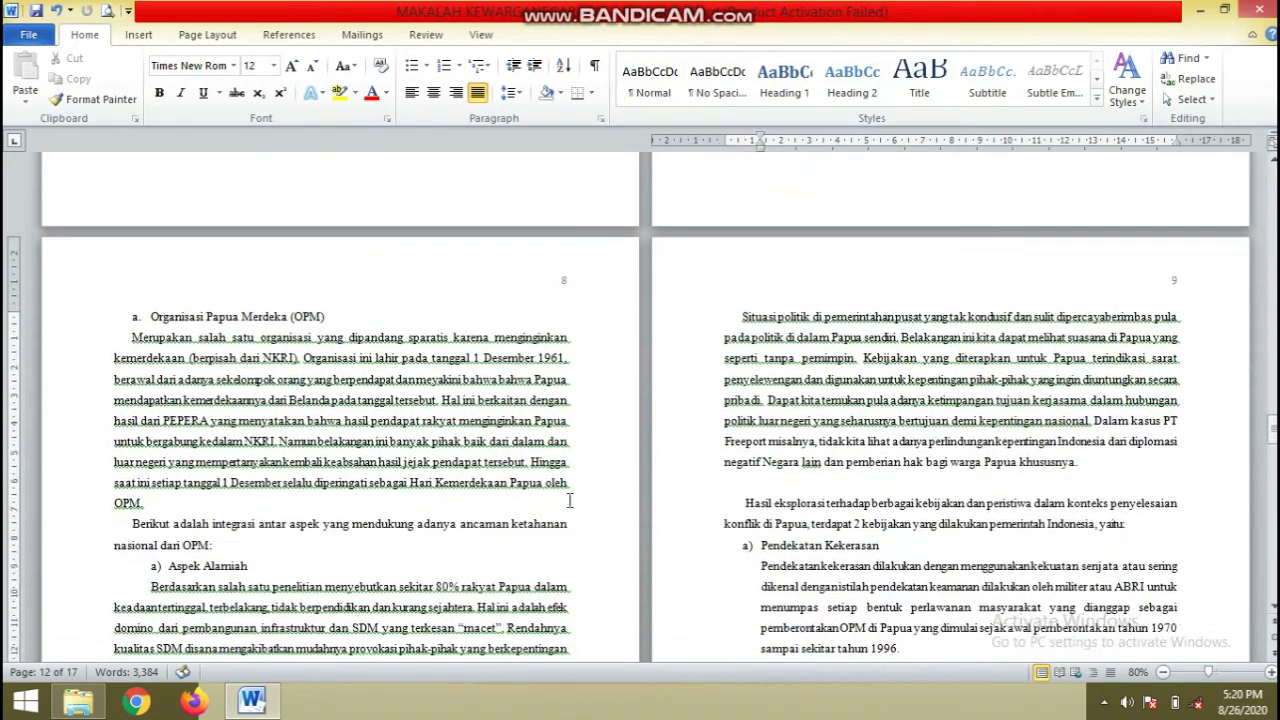
{"action": "scroll", "coordinate": [569, 500], "scroll_direction": "down", "scroll_amount": 20}
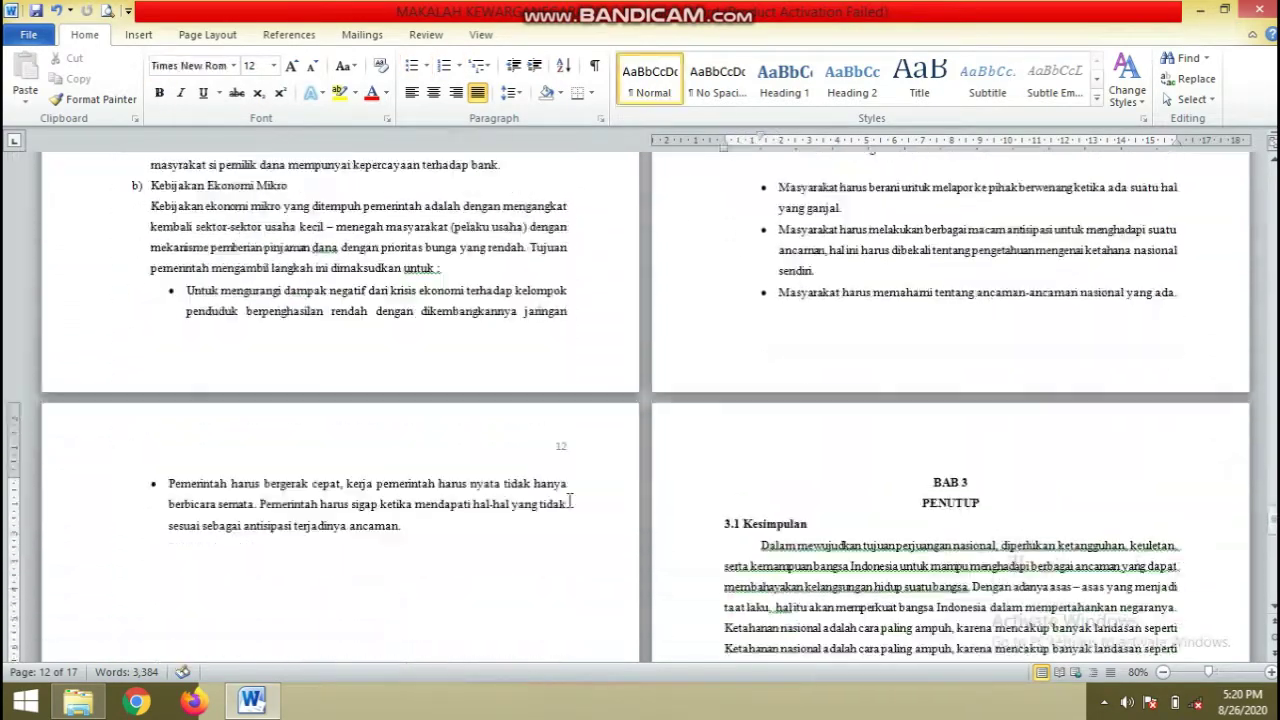
{"action": "scroll", "coordinate": [569, 500], "scroll_direction": "down", "scroll_amount": 8}
Insert a Plain Number 2 page number at the bottom of the BAB 3 page, and close header and footer editing.
{"action": "key", "text": "ctrl+End"}
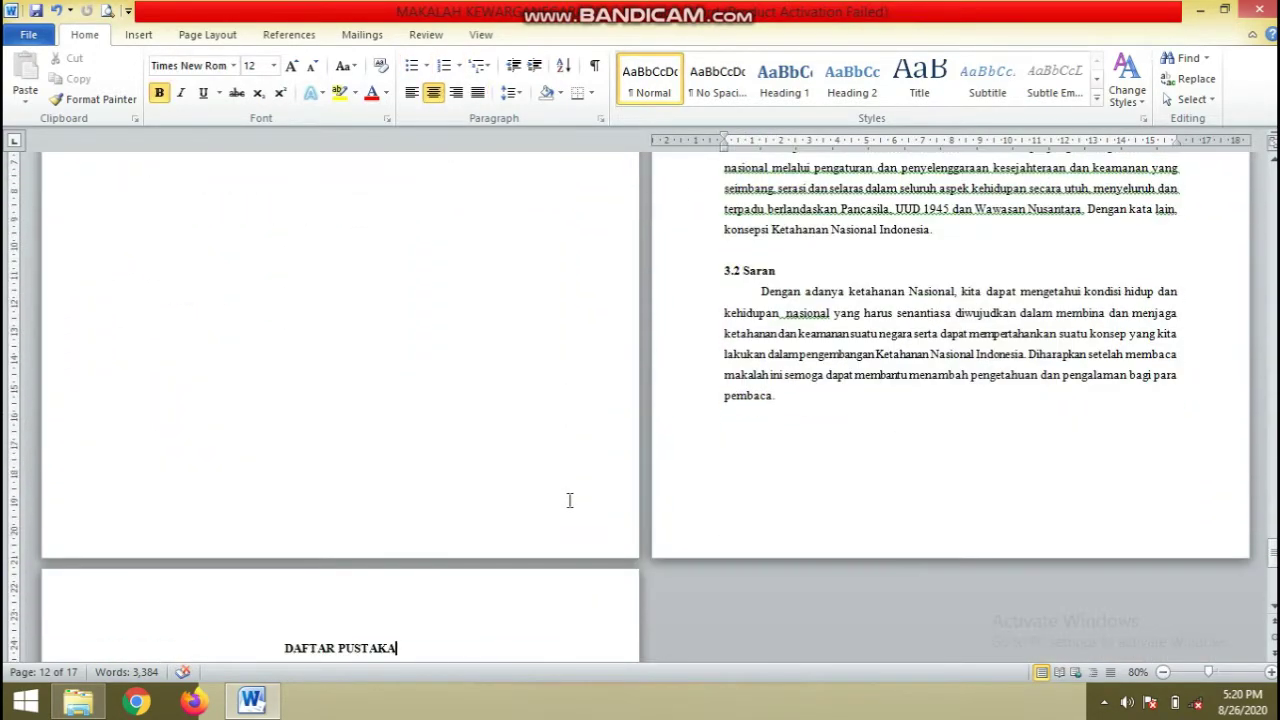
{"action": "double_click", "coordinate": [912, 510]}
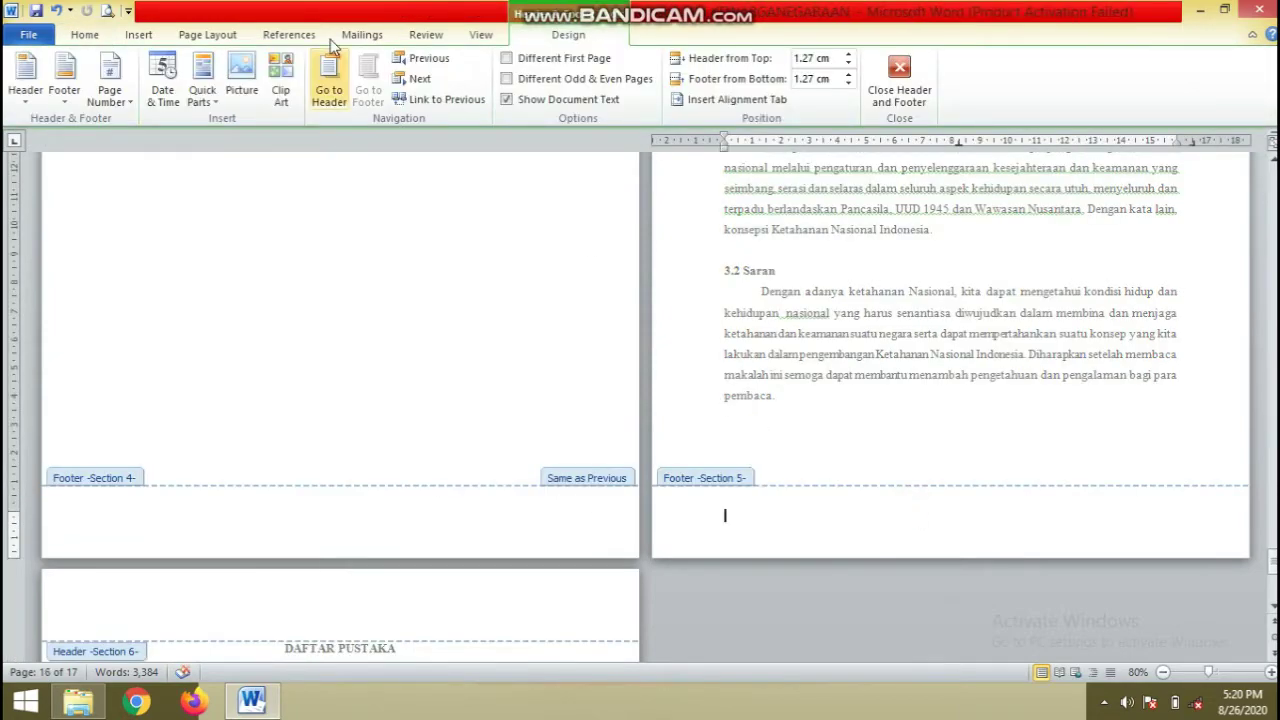
{"action": "left_click", "coordinate": [106, 94]}
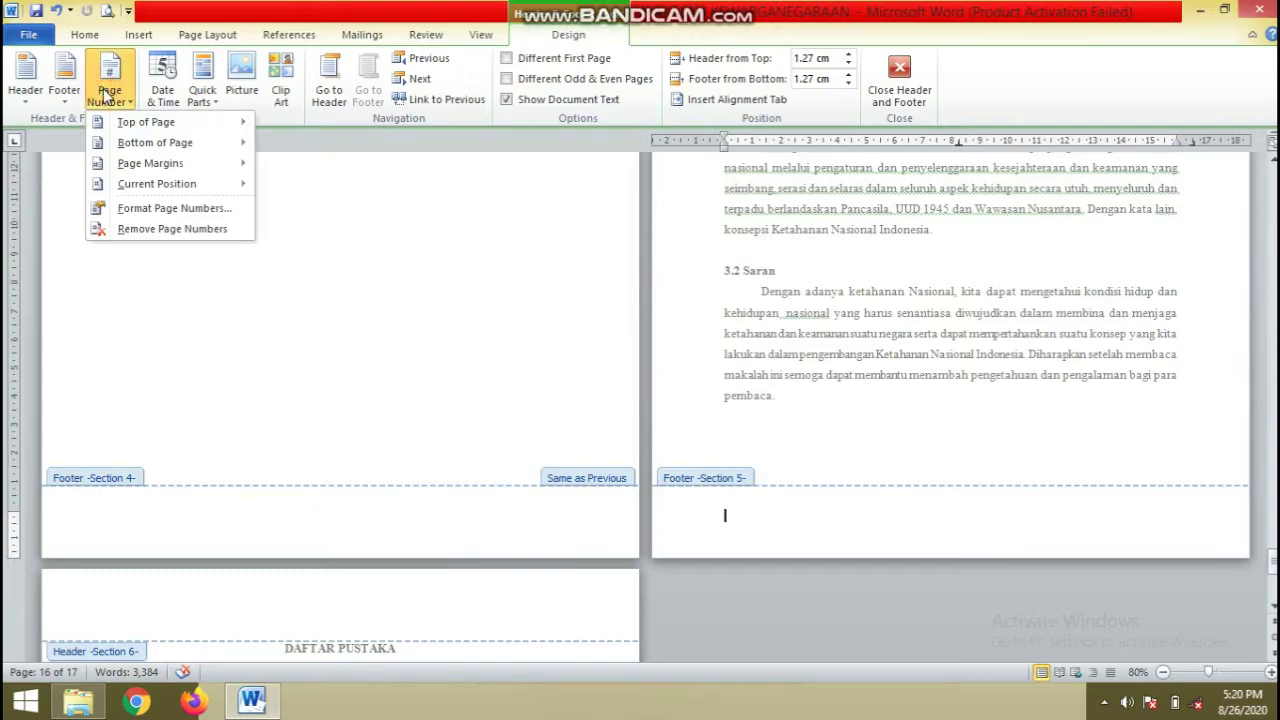
{"action": "mouse_move", "coordinate": [135, 142]}
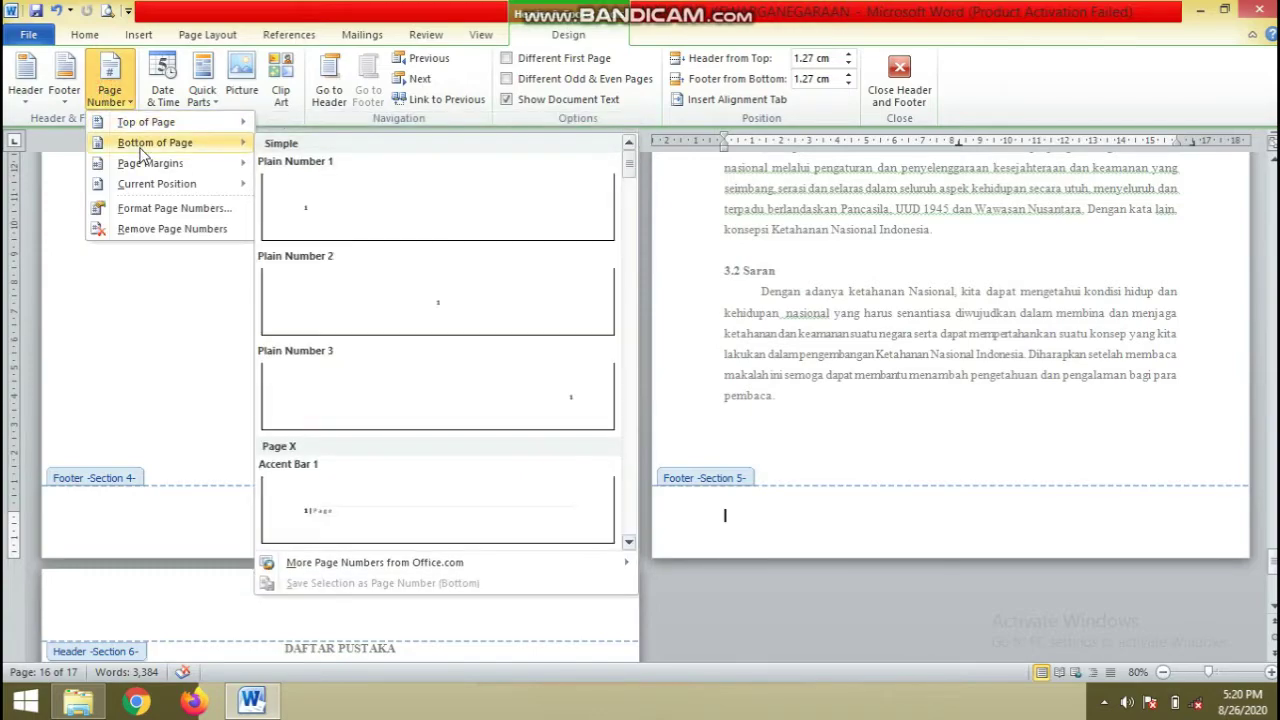
{"action": "left_click", "coordinate": [406, 301]}
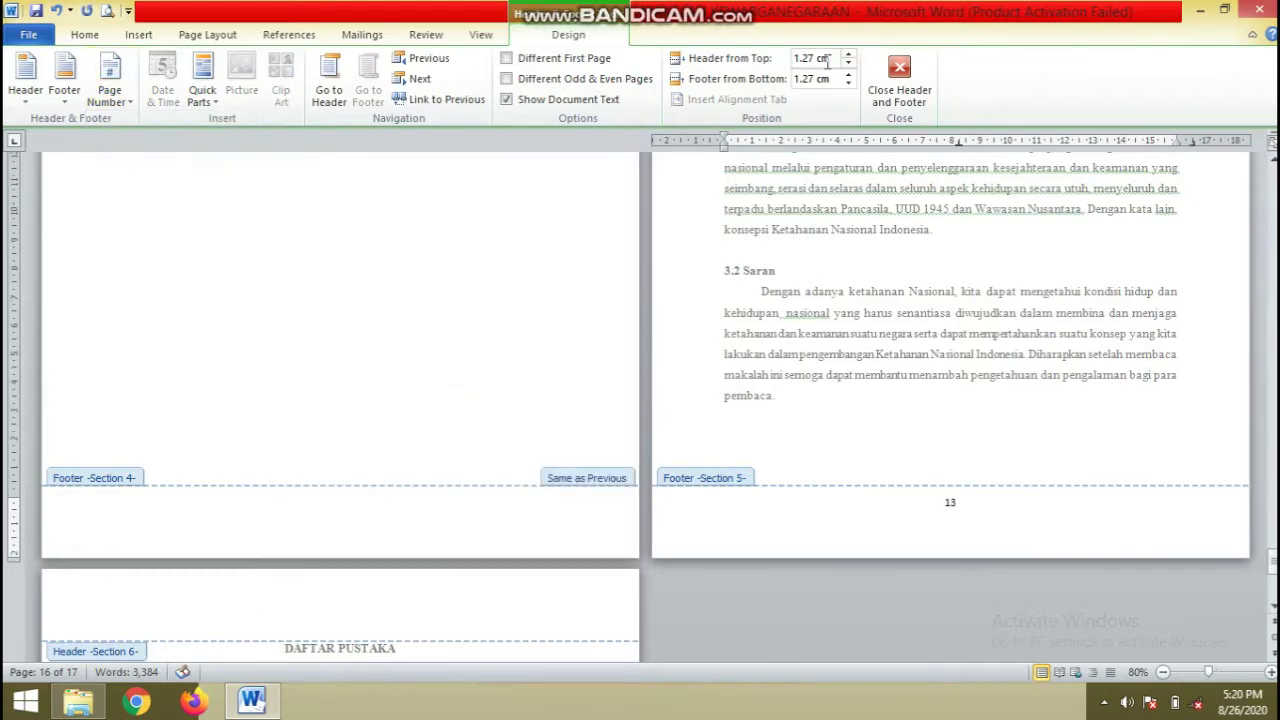
{"action": "left_click", "coordinate": [899, 82]}
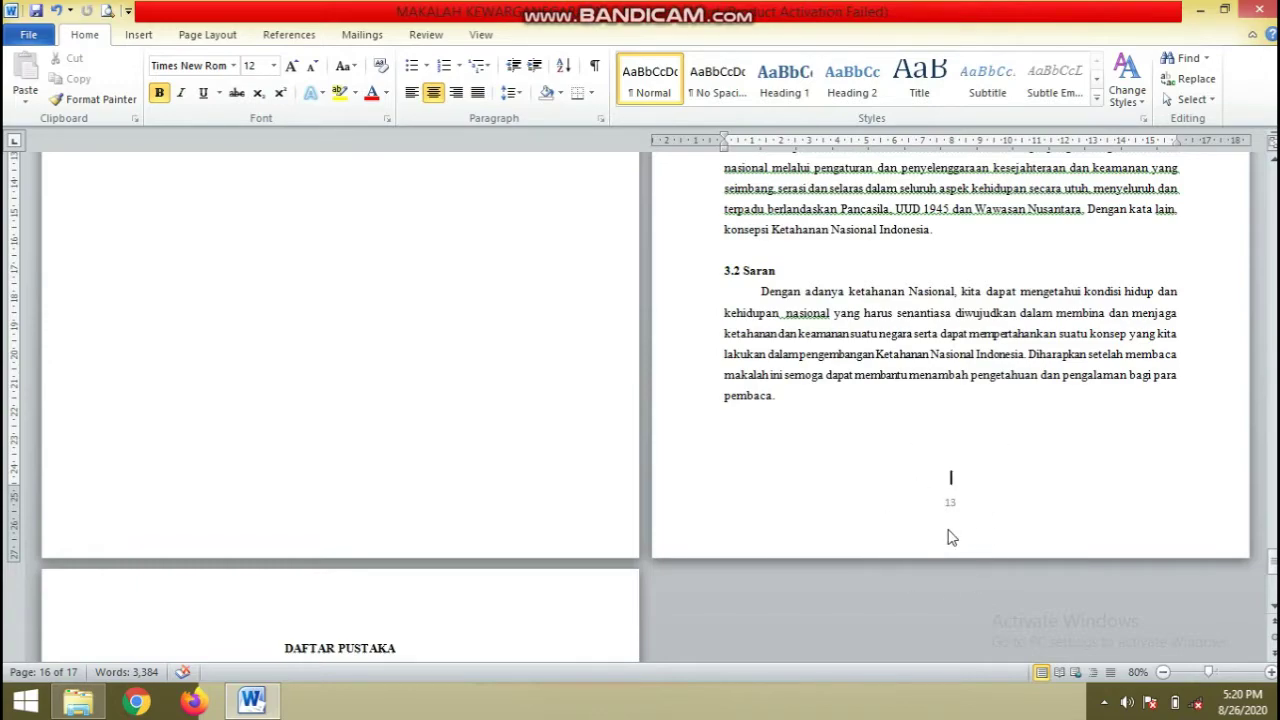
Insert a Plain Number 2 page number at the bottom of the DAFTAR PUSTAKA page, and close header and footer editing.
{"action": "key", "text": "Down"}
{"action": "key", "text": "Down"}
{"action": "key", "text": "Down"}
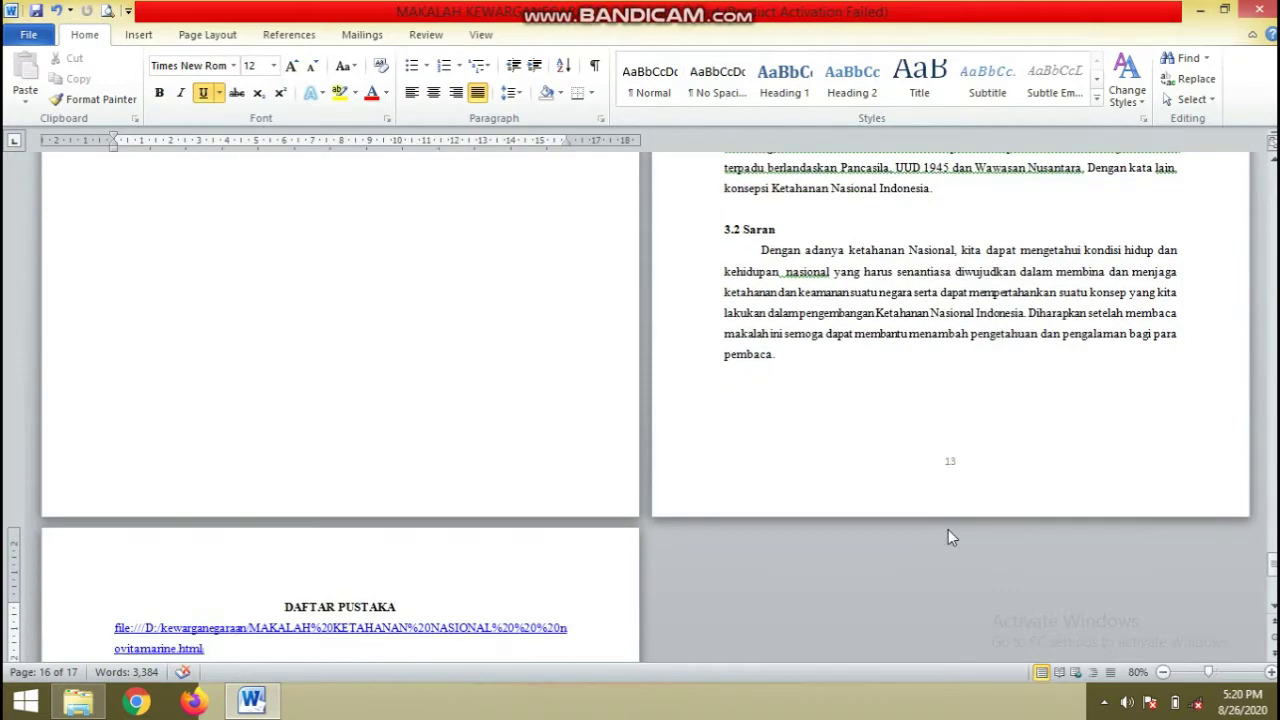
{"action": "key", "text": "Down"}
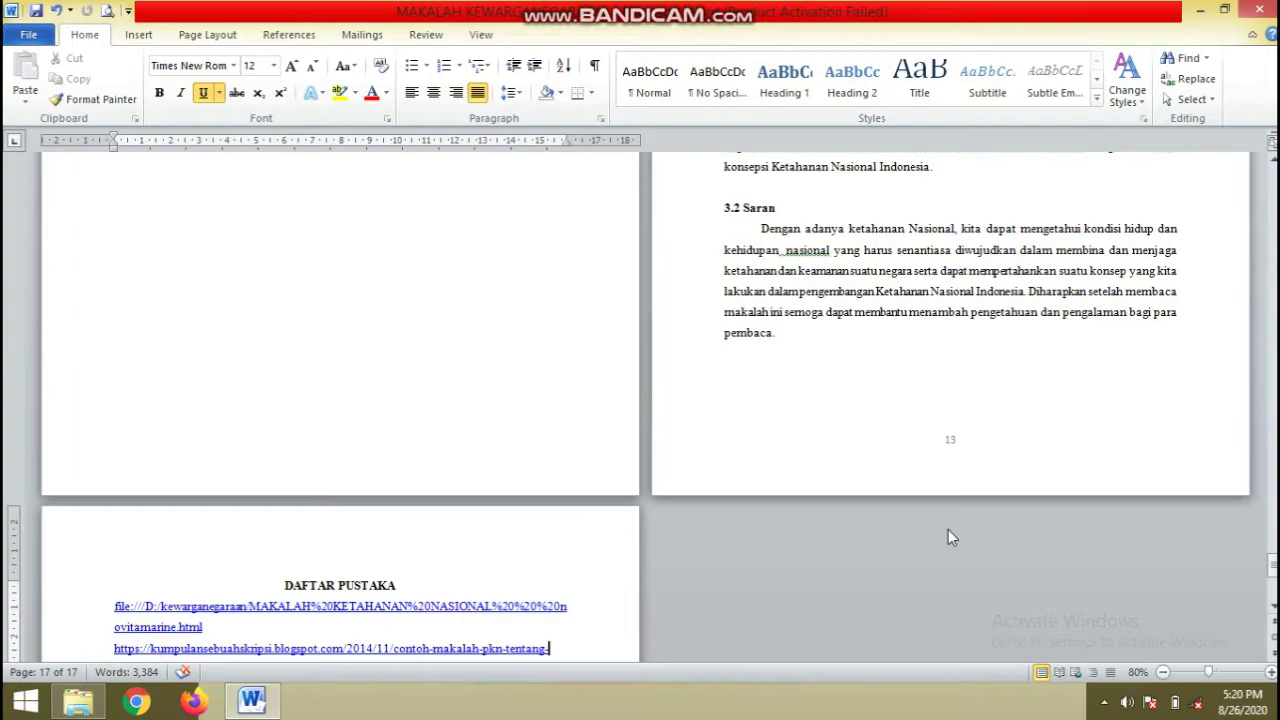
{"action": "key", "text": "Down"}
{"action": "key", "text": "Down"}
{"action": "key", "text": "Down"}
{"action": "key", "text": "Down"}
{"action": "key", "text": "Down"}
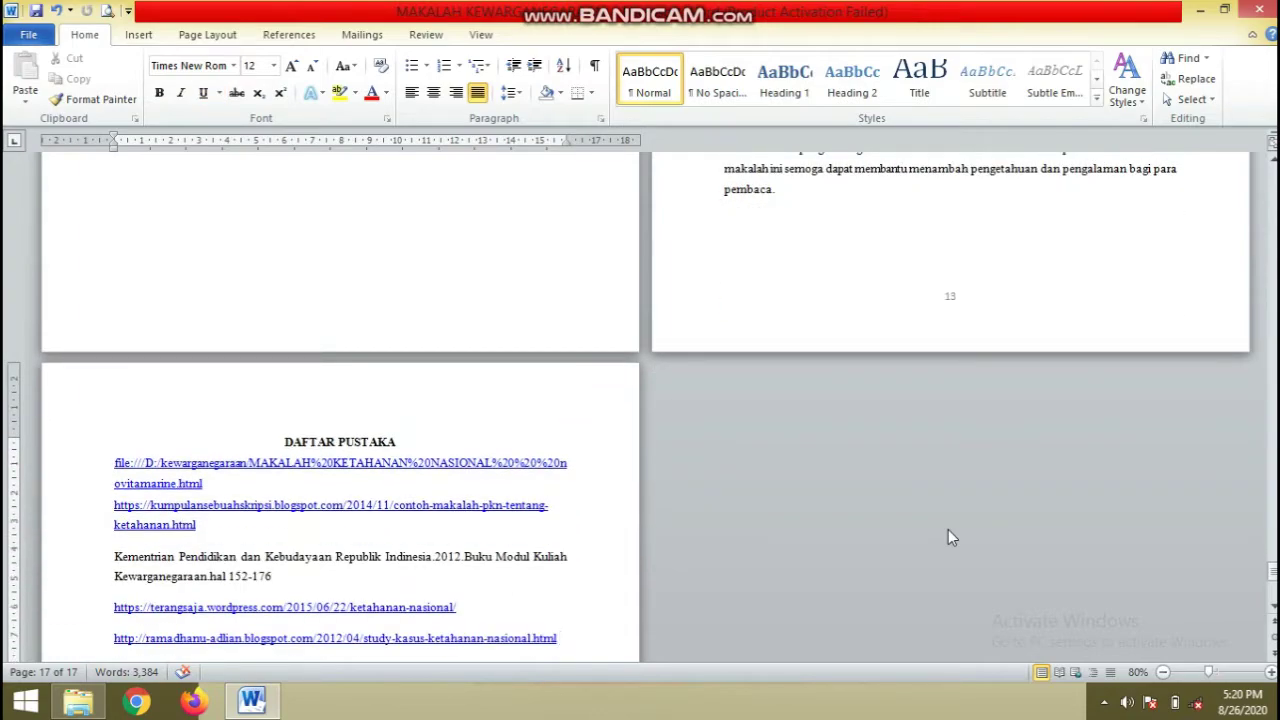
{"action": "key", "text": "Return"}
{"action": "type", "text": "http://ikhlasul1997.blogspot.com/2013/03/sejarah-krisis-moneter-di-indonesia.html"}
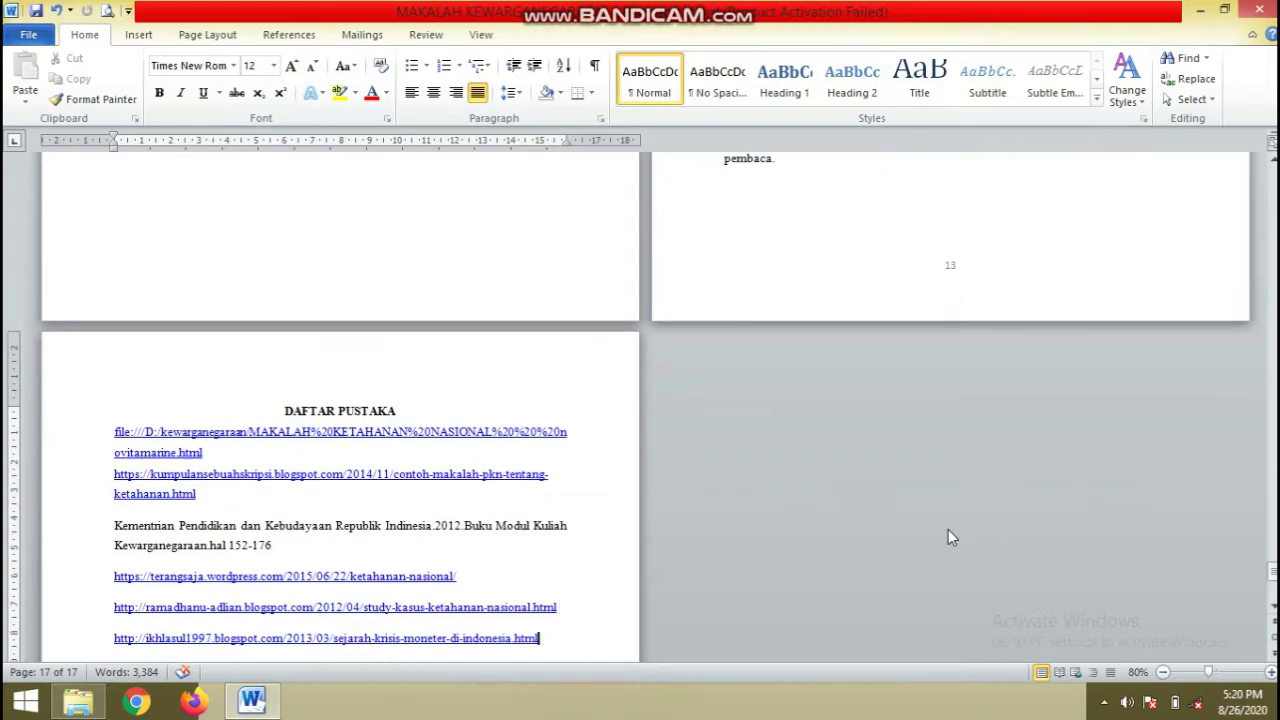
{"action": "left_click_drag", "start_coordinate": [1273, 572], "coordinate": [1273, 594]}
{"action": "double_click", "coordinate": [435, 618]}
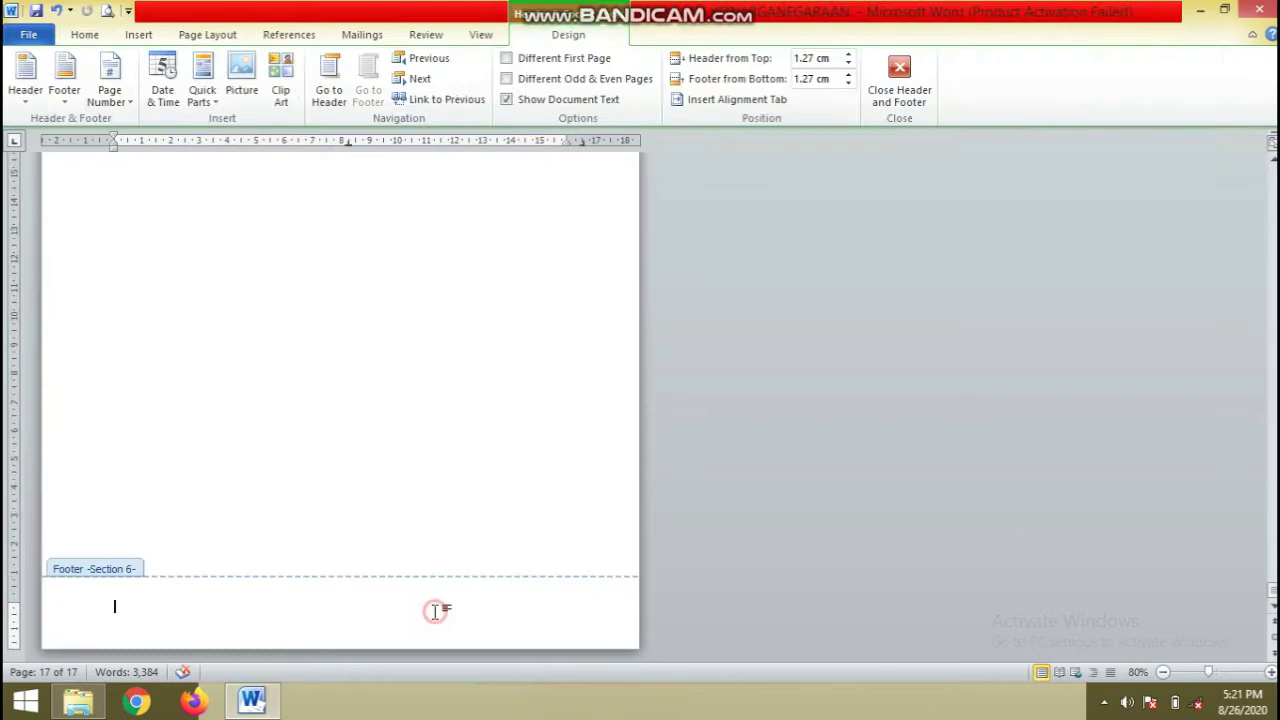
{"action": "left_click", "coordinate": [119, 97]}
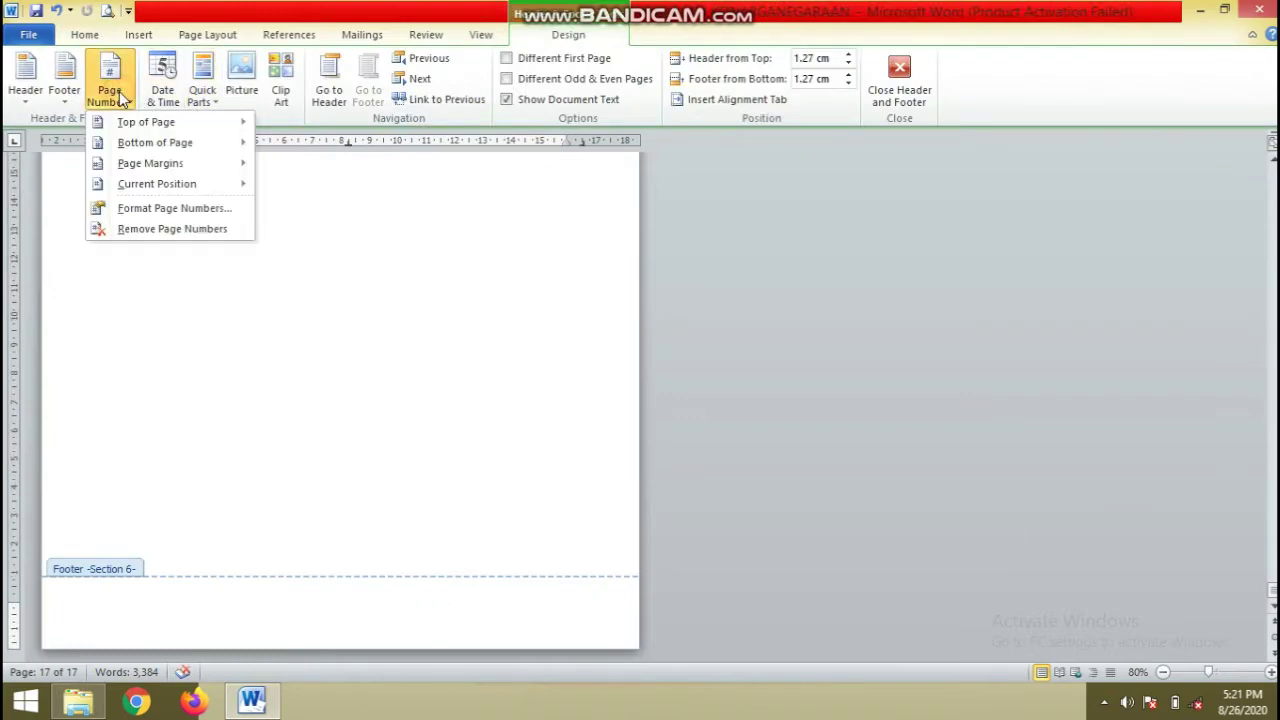
{"action": "mouse_move", "coordinate": [160, 148]}
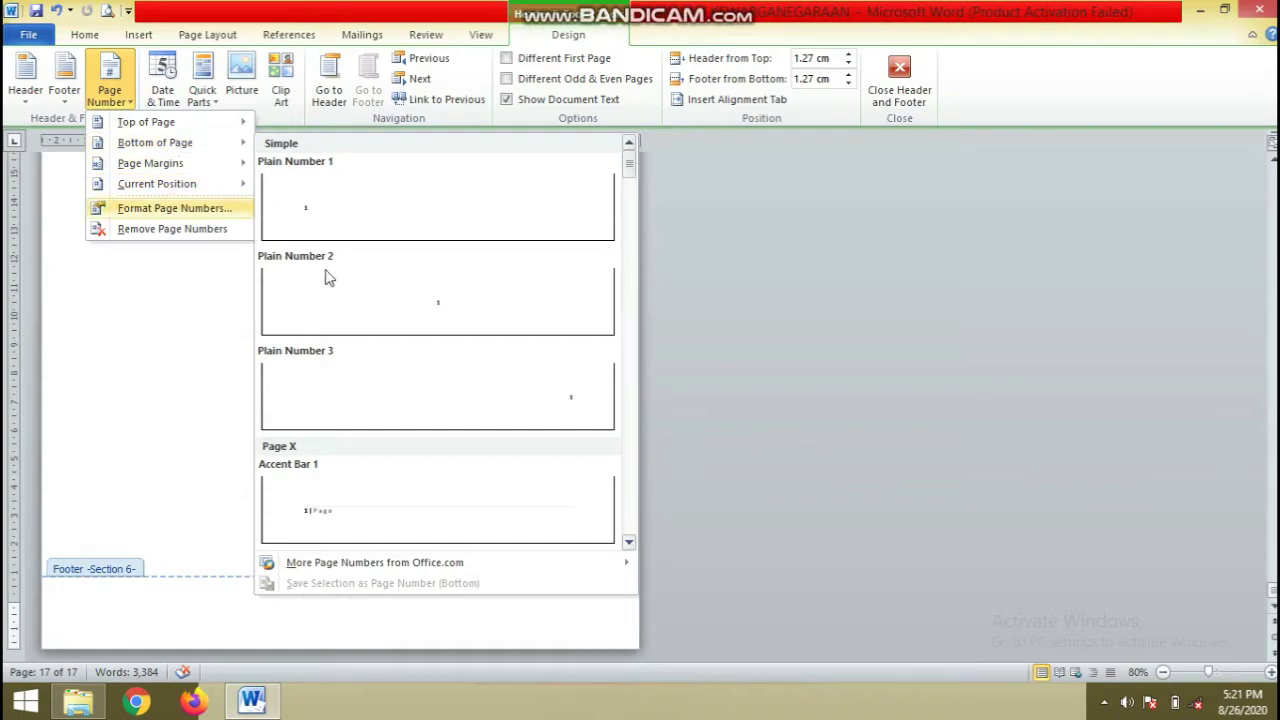
{"action": "left_click", "coordinate": [419, 321]}
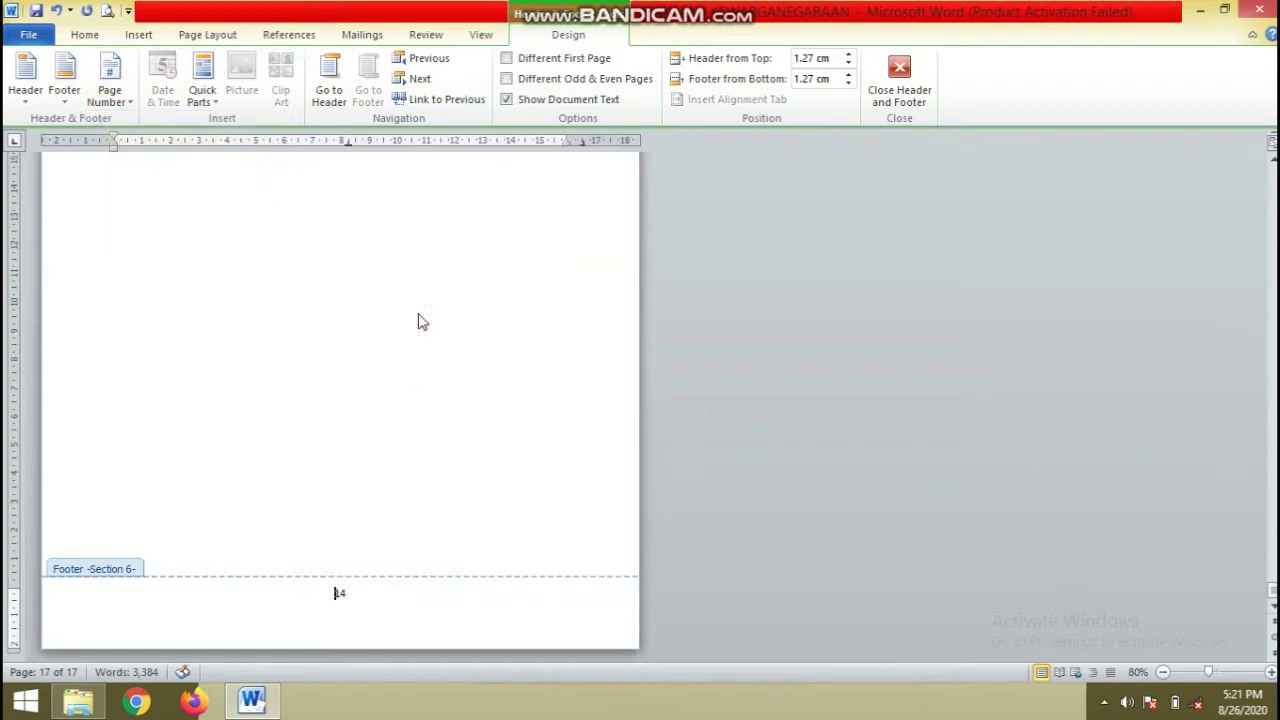
{"action": "left_click", "coordinate": [888, 108]}
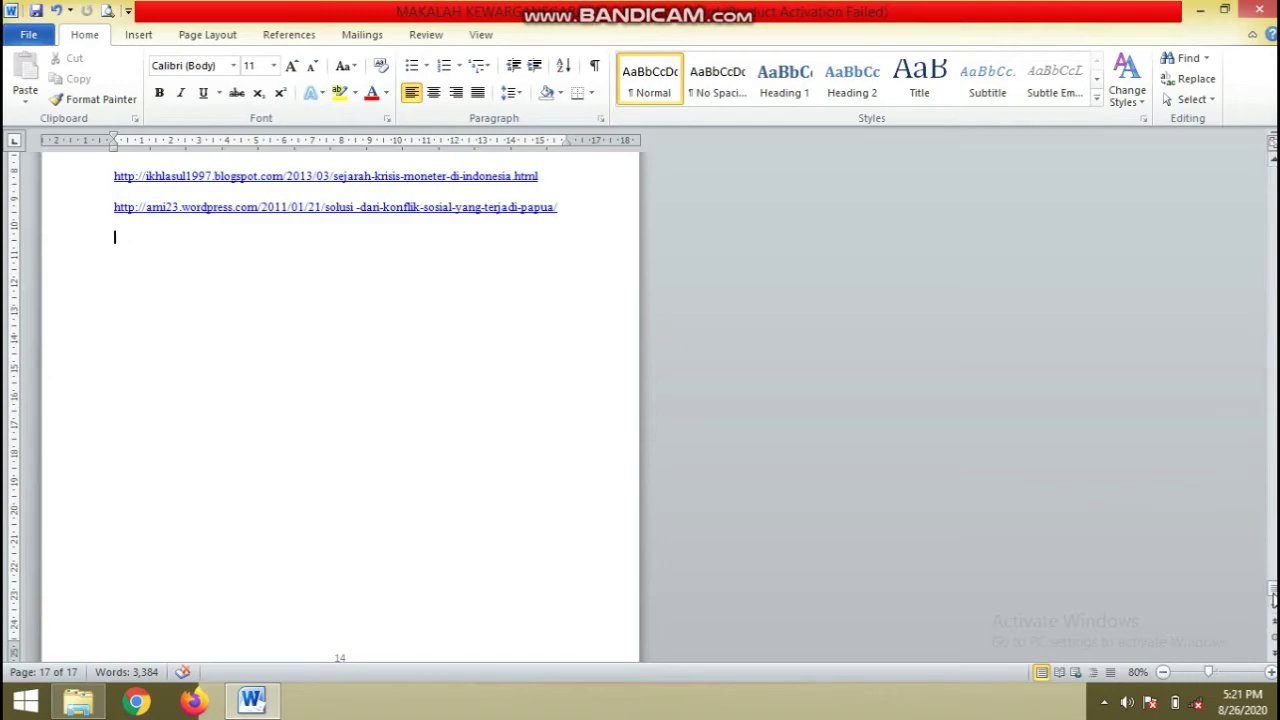
Return to the cover and review the page numbering through the front matter and the BAB 1 pages.
{"action": "left_click_drag", "start_coordinate": [1273, 590], "coordinate": [1273, 385]}
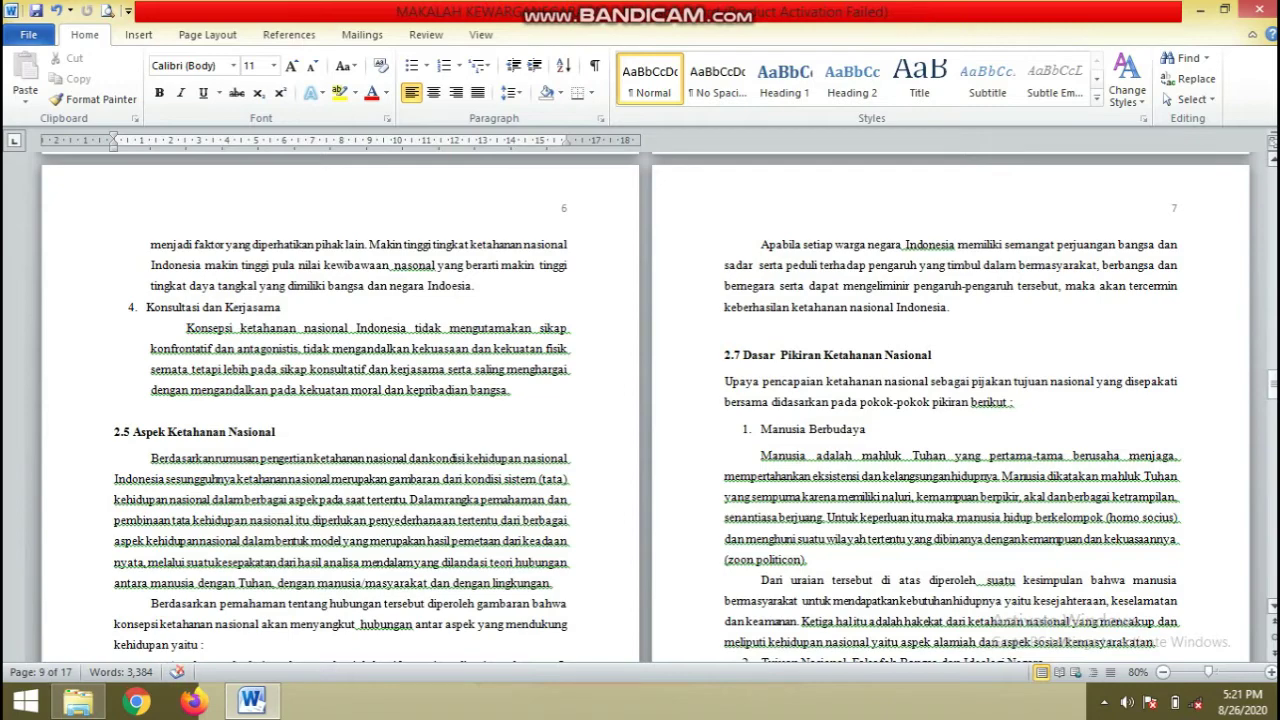
{"action": "left_click_drag", "start_coordinate": [1273, 395], "coordinate": [1273, 220]}
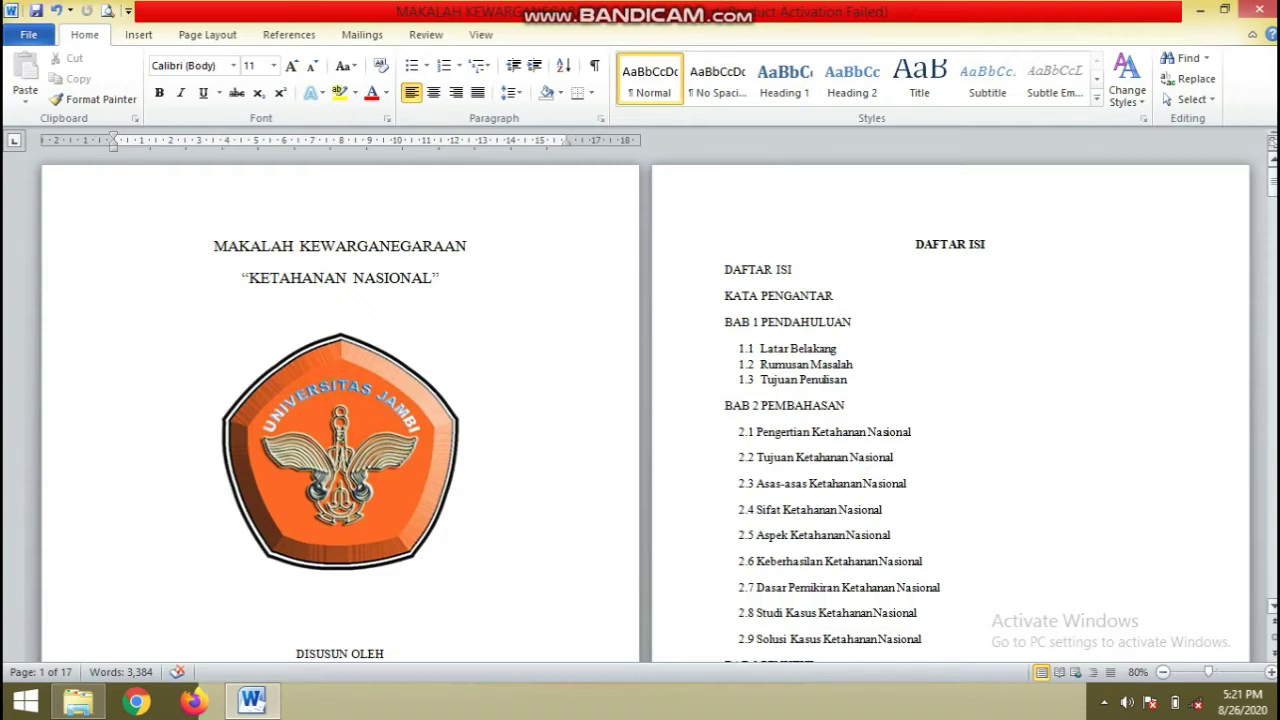
{"action": "left_click", "coordinate": [543, 565]}
{"action": "key", "text": "Down"}
{"action": "key", "text": "Down"}
{"action": "key", "text": "Down"}
{"action": "key", "text": "Down"}
{"action": "key", "text": "Down"}
{"action": "key", "text": "Down"}
{"action": "key", "text": "Down"}
{"action": "key", "text": "Down"}
{"action": "key", "text": "Down"}
{"action": "key", "text": "Down"}
{"action": "key", "text": "Down"}
{"action": "key", "text": "Down"}
{"action": "key", "text": "Down"}
{"action": "key", "text": "Down"}
{"action": "key", "text": "Down"}
{"action": "key", "text": "Down"}
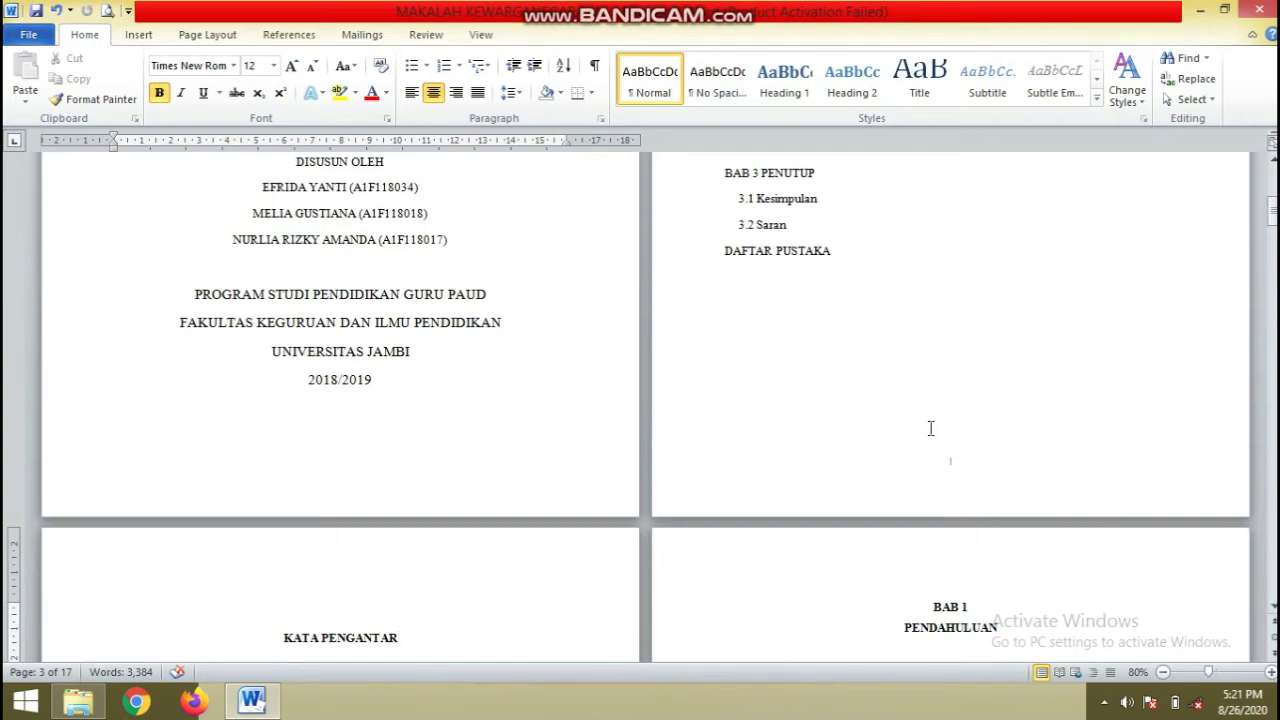
{"action": "key", "text": "Down"}
{"action": "key", "text": "Down"}
{"action": "key", "text": "Down"}
{"action": "key", "text": "Down"}
{"action": "key", "text": "Down"}
{"action": "key", "text": "Down"}
{"action": "key", "text": "Down"}
{"action": "key", "text": "Down"}
{"action": "key", "text": "Down"}
{"action": "key", "text": "Down"}
{"action": "key", "text": "Down"}
{"action": "key", "text": "Down"}
{"action": "key", "text": "Down"}
{"action": "key", "text": "Down"}
{"action": "key", "text": "Down"}
{"action": "key", "text": "Down"}
{"action": "key", "text": "Down"}
{"action": "key", "text": "Down"}
{"action": "key", "text": "Down"}
{"action": "key", "text": "Down"}
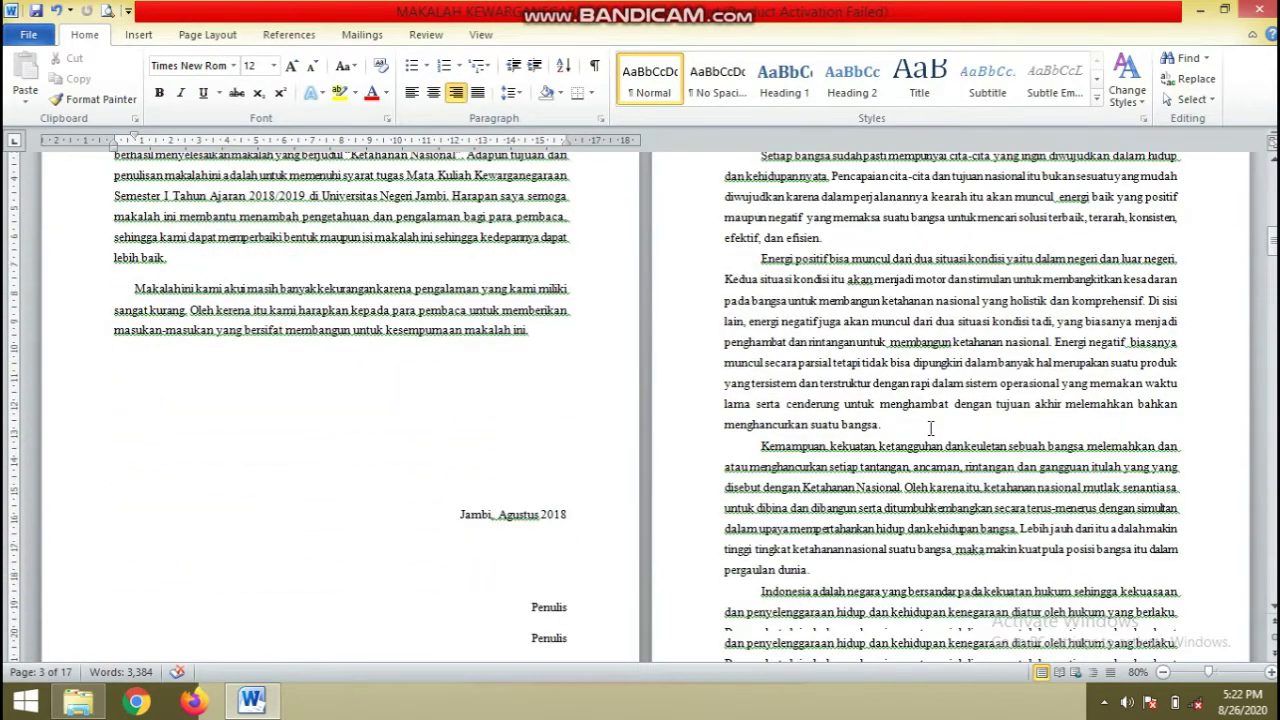
{"action": "key", "text": "Down"}
{"action": "key", "text": "Down"}
{"action": "key", "text": "Down"}
{"action": "key", "text": "Down"}
{"action": "key", "text": "Down"}
{"action": "key", "text": "Down"}
{"action": "key", "text": "Down"}
{"action": "key", "text": "Down"}
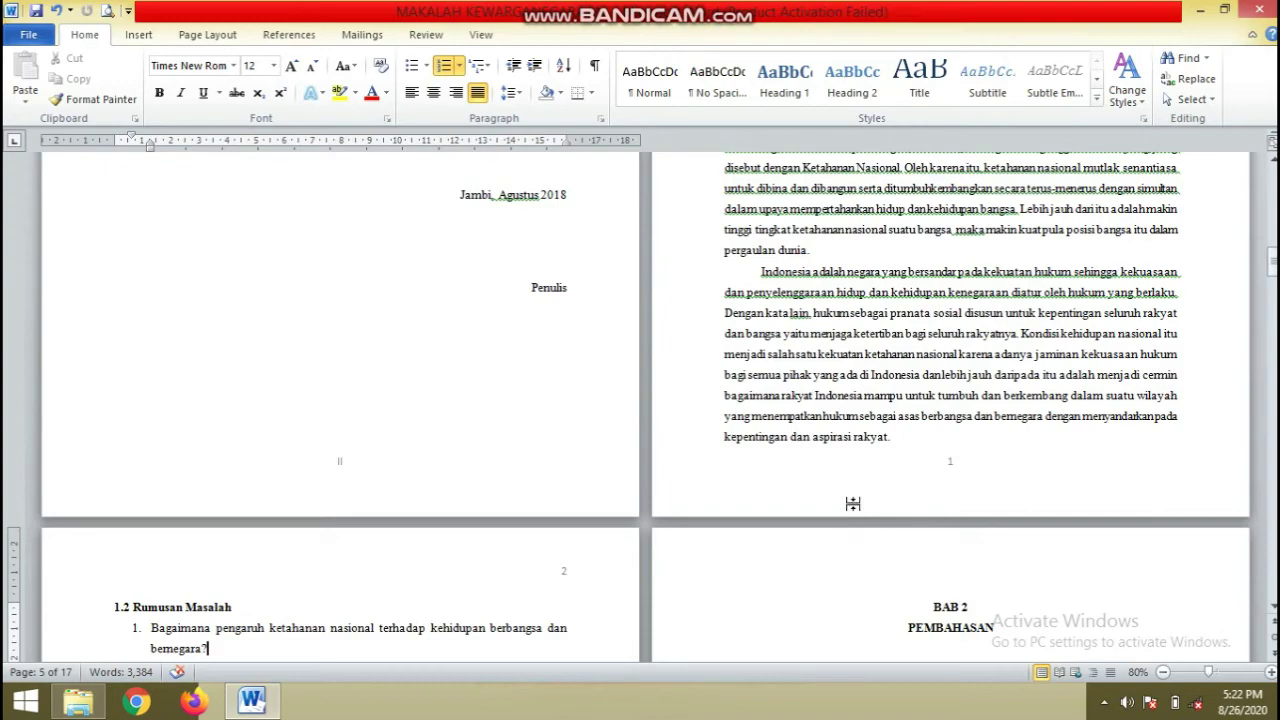
Review the page numbering from the 1.2 Rumusan Masalah page through BAB 2 and BAB 3 to DAFTAR PUSTAKA.
{"action": "scroll", "coordinate": [852, 503], "scroll_direction": "down", "scroll_amount": 4}
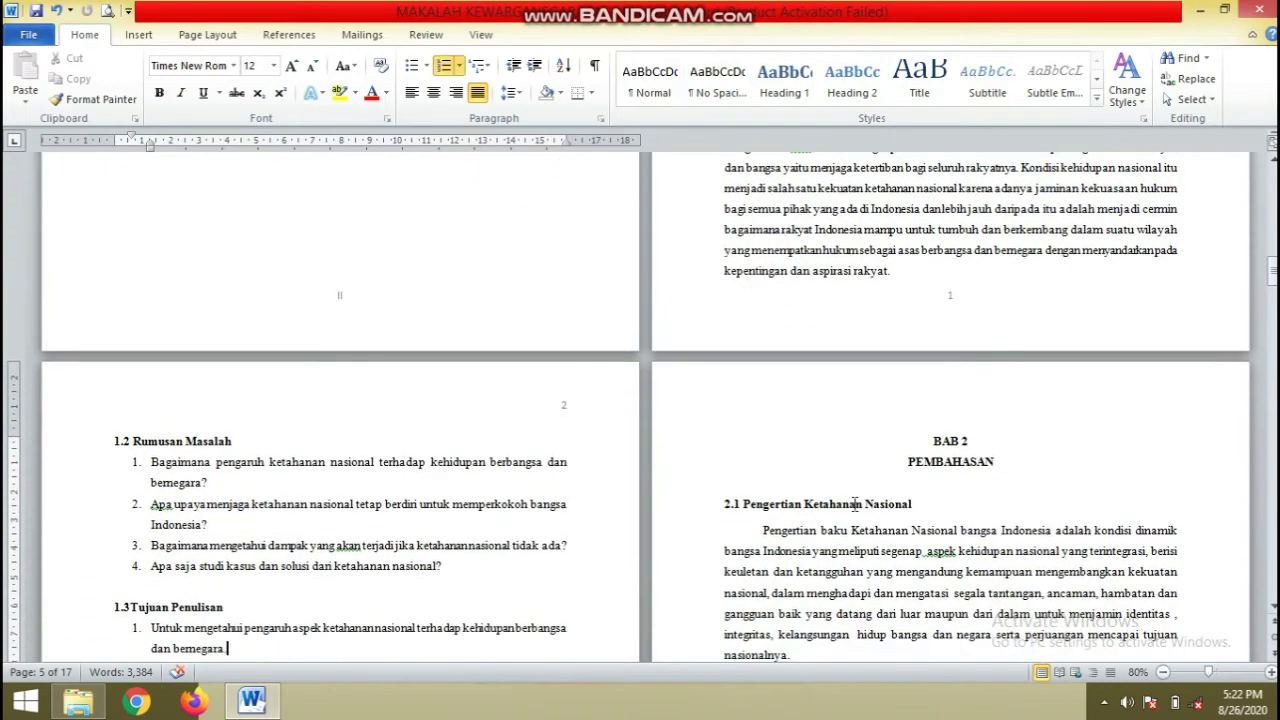
{"action": "key", "text": "Page_Down"}
{"action": "key", "text": "Page_Down"}
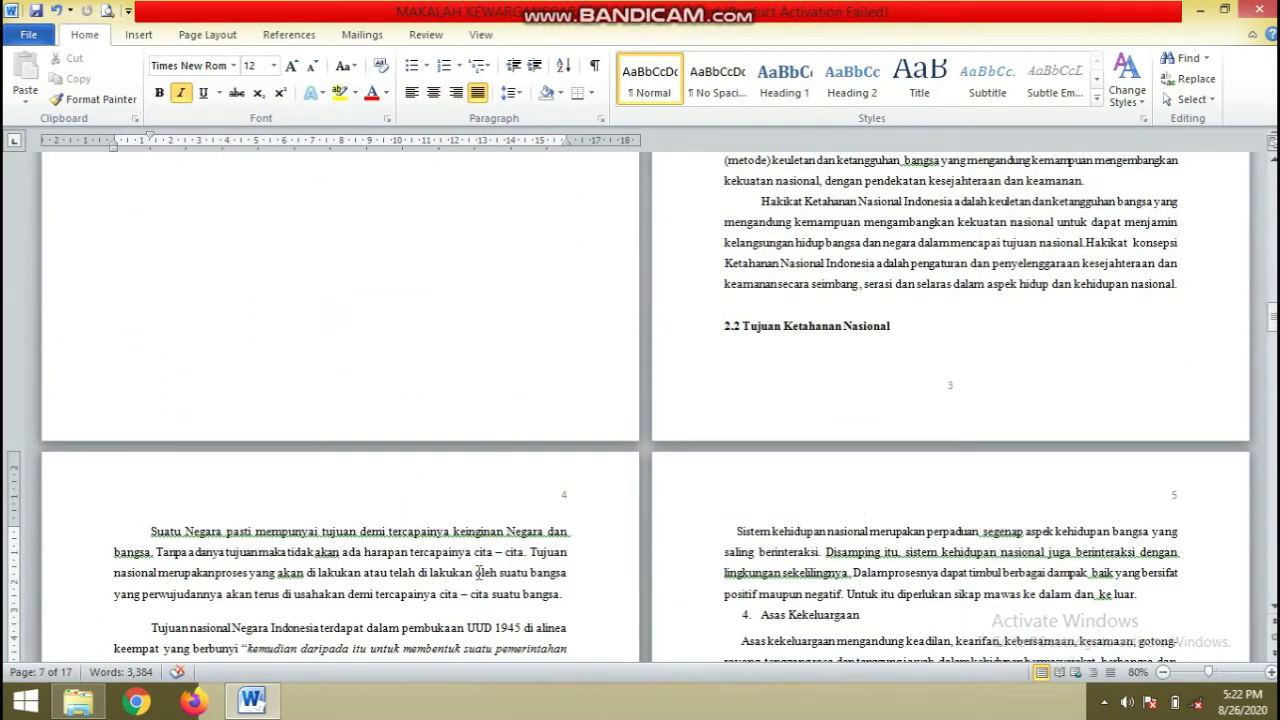
{"action": "scroll", "coordinate": [479, 572], "scroll_direction": "down", "scroll_amount": 3}
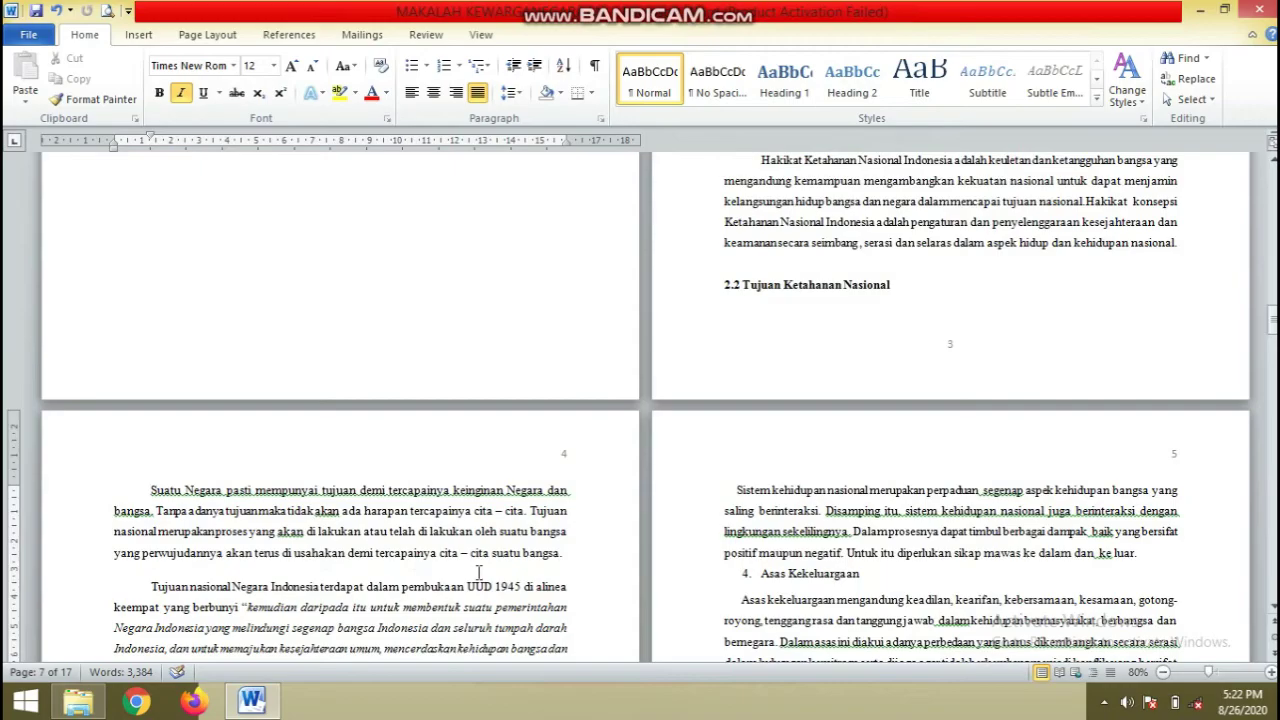
{"action": "key", "text": "Page_Down"}
{"action": "key", "text": "Page_Down"}
{"action": "key", "text": "Page_Down"}
{"action": "key", "text": "Page_Down"}
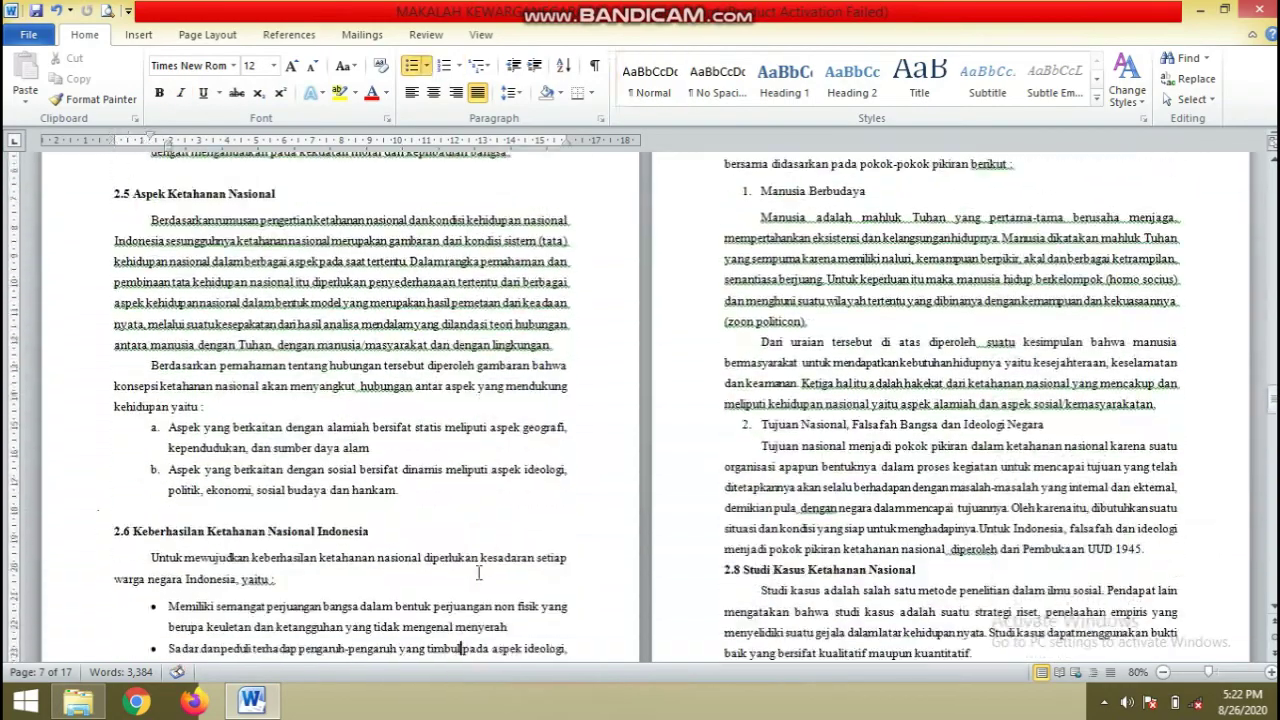
{"action": "key", "text": "Page_Down"}
{"action": "key", "text": "Page_Down"}
{"action": "key", "text": "Page_Down"}
{"action": "key", "text": "Page_Down"}
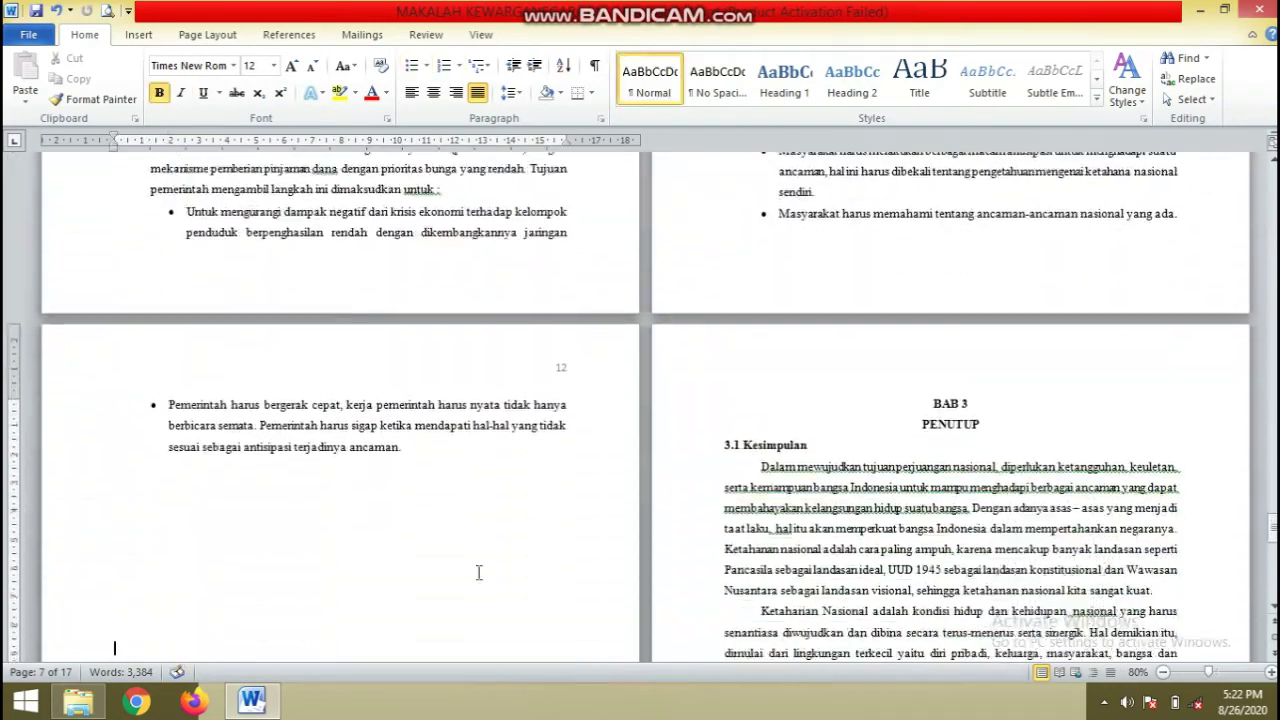
{"action": "key", "text": "Page_Down"}
{"action": "key", "text": "Page_Down"}
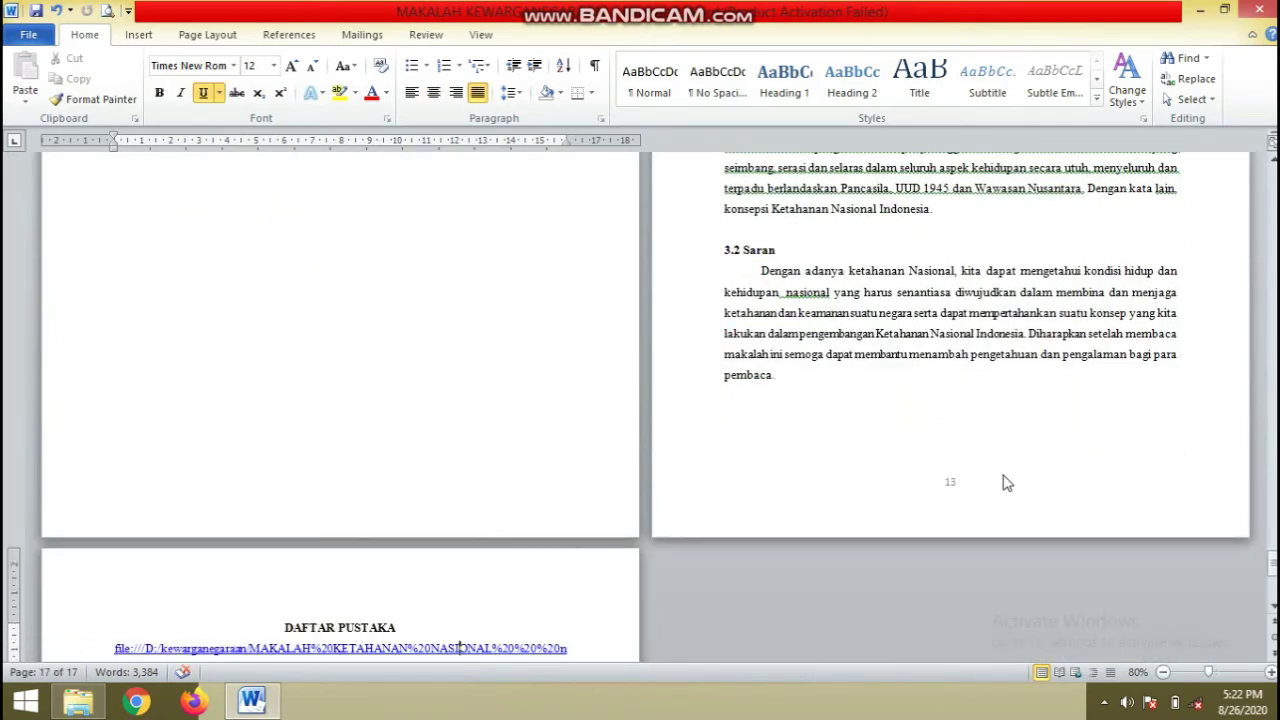
{"action": "key", "text": "Page_Down"}
{"action": "key", "text": "Page_Down"}
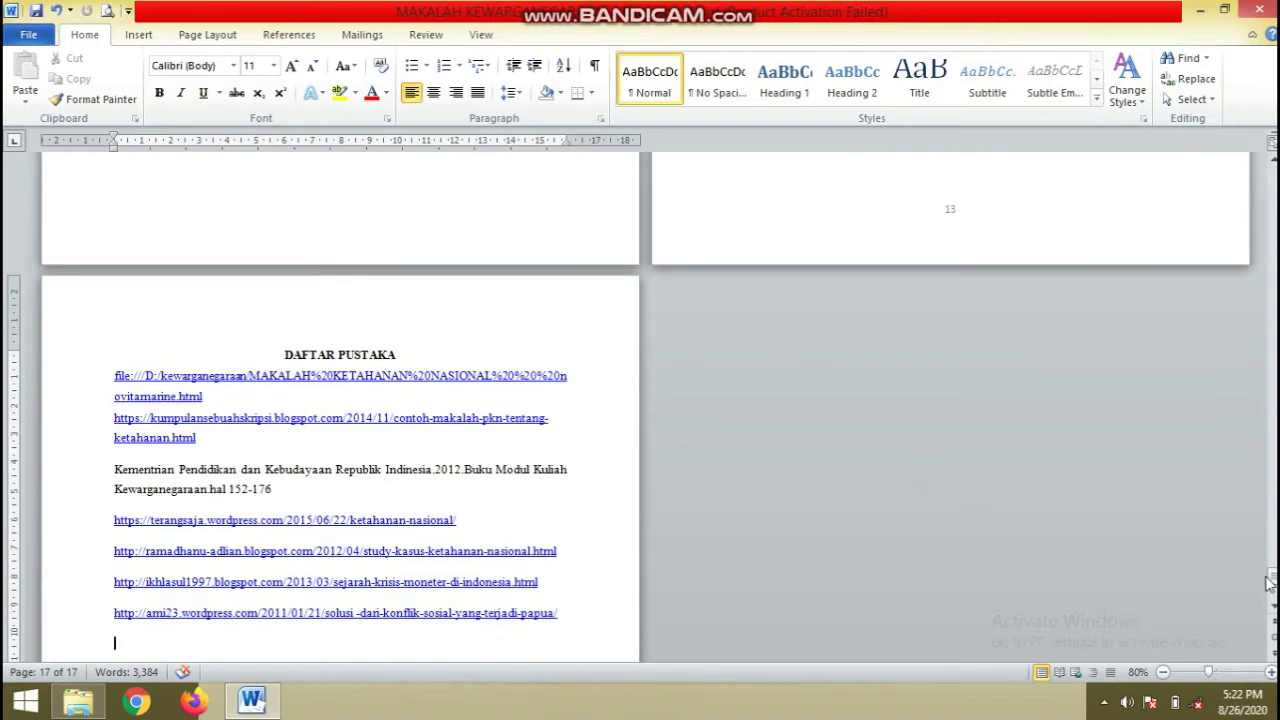
Check the bottom of the DAFTAR PUSTAKA page, then save the paper and close it.
{"action": "left_click_drag", "start_coordinate": [1272, 578], "coordinate": [1272, 591]}
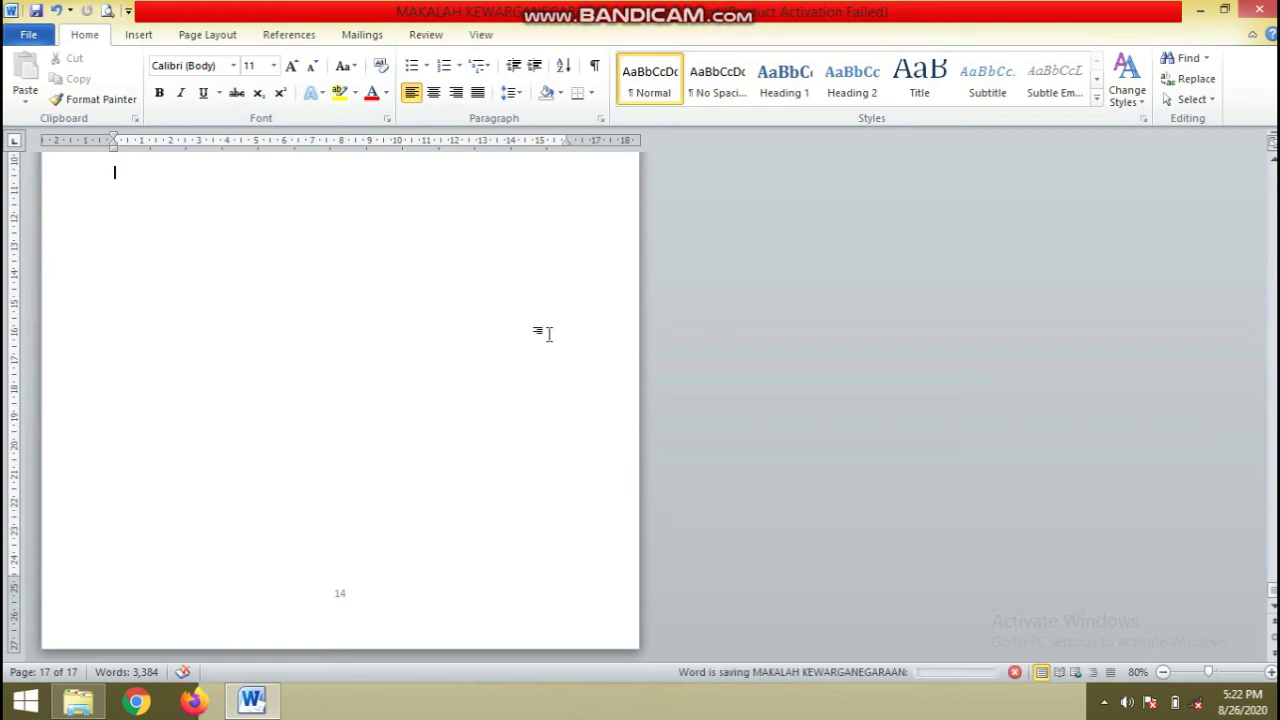
{"action": "left_click", "coordinate": [1260, 10]}
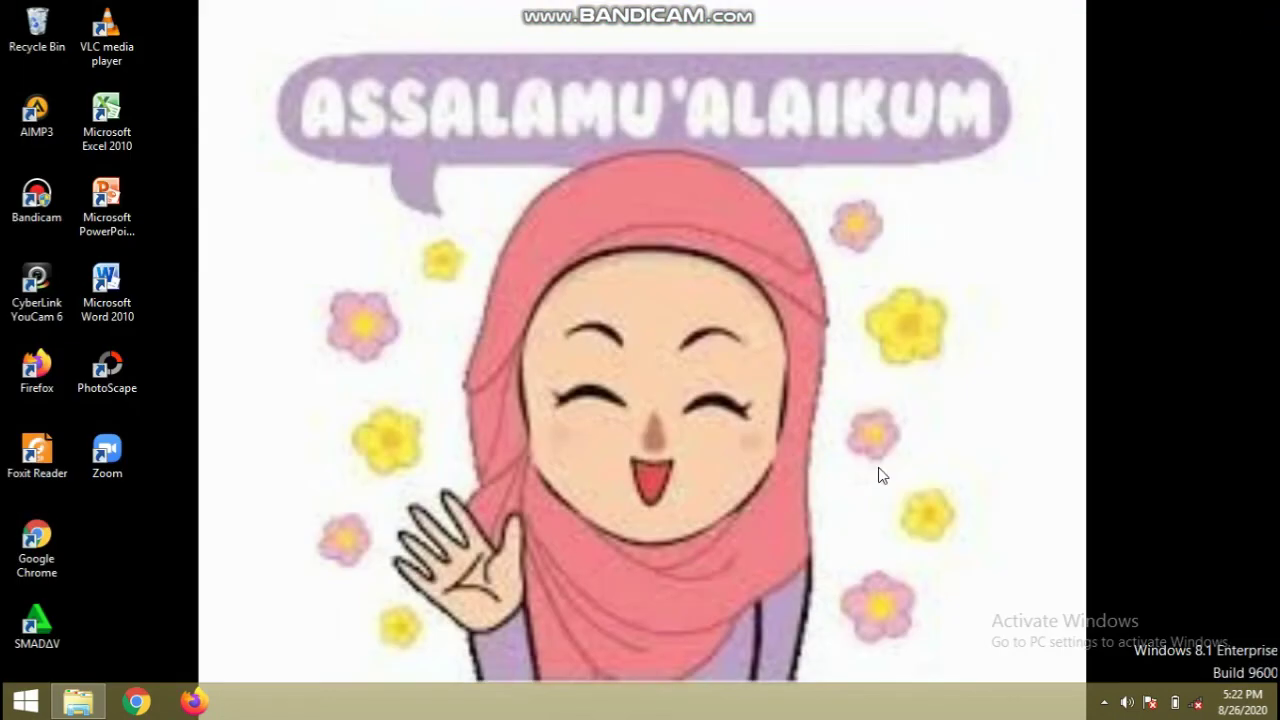